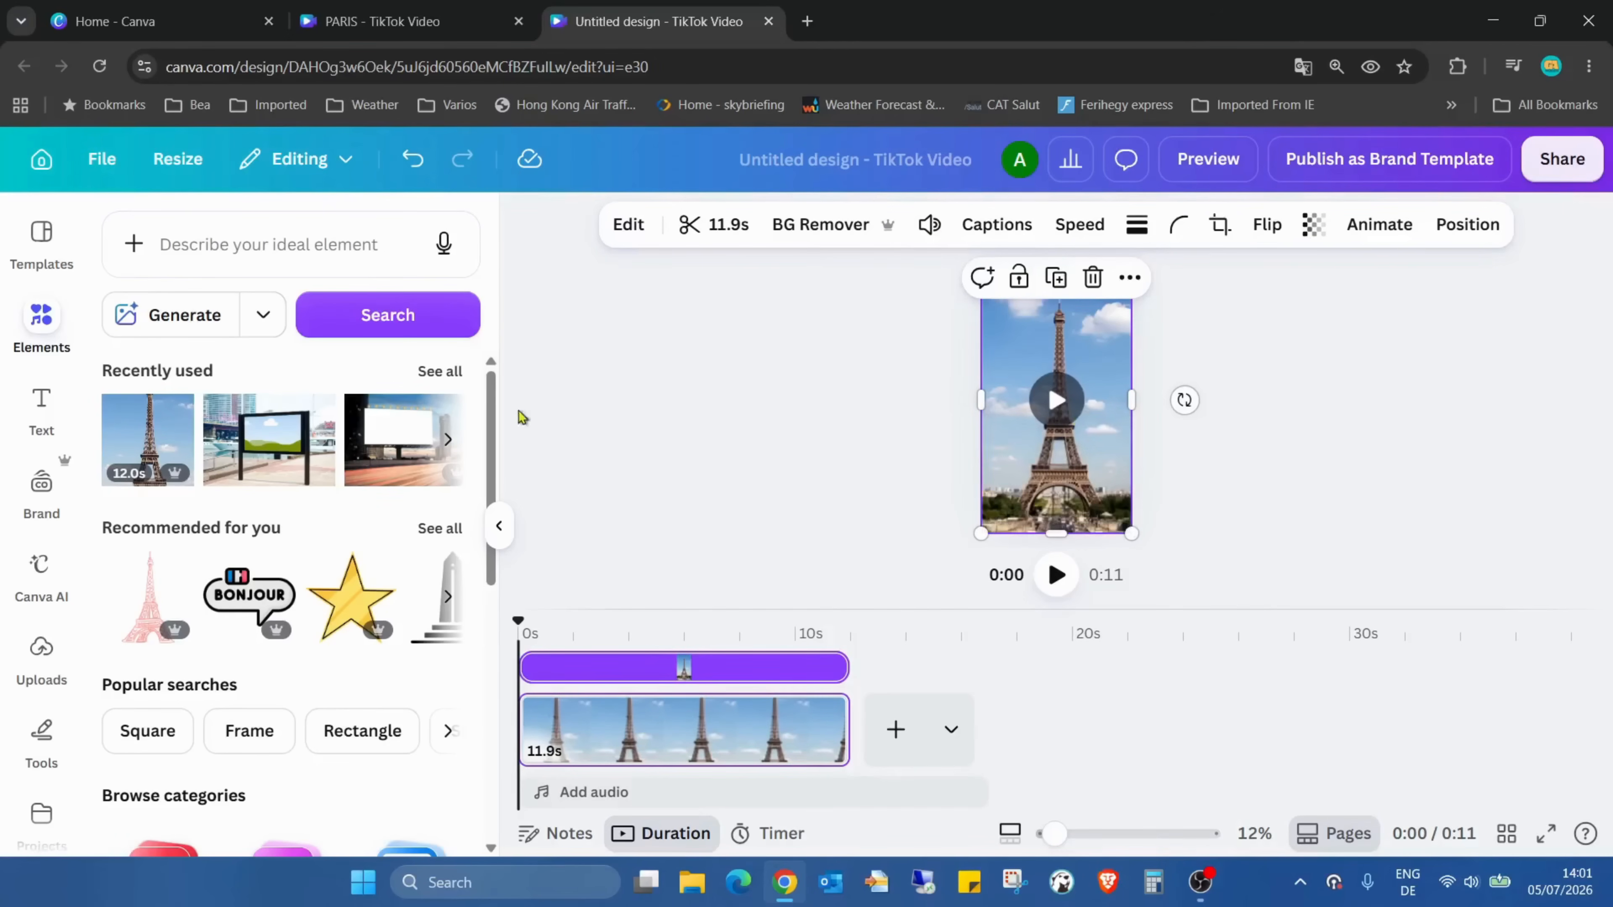
- Add a heading reading PARIS over the Eiffel Tower video
left_click(42, 407)
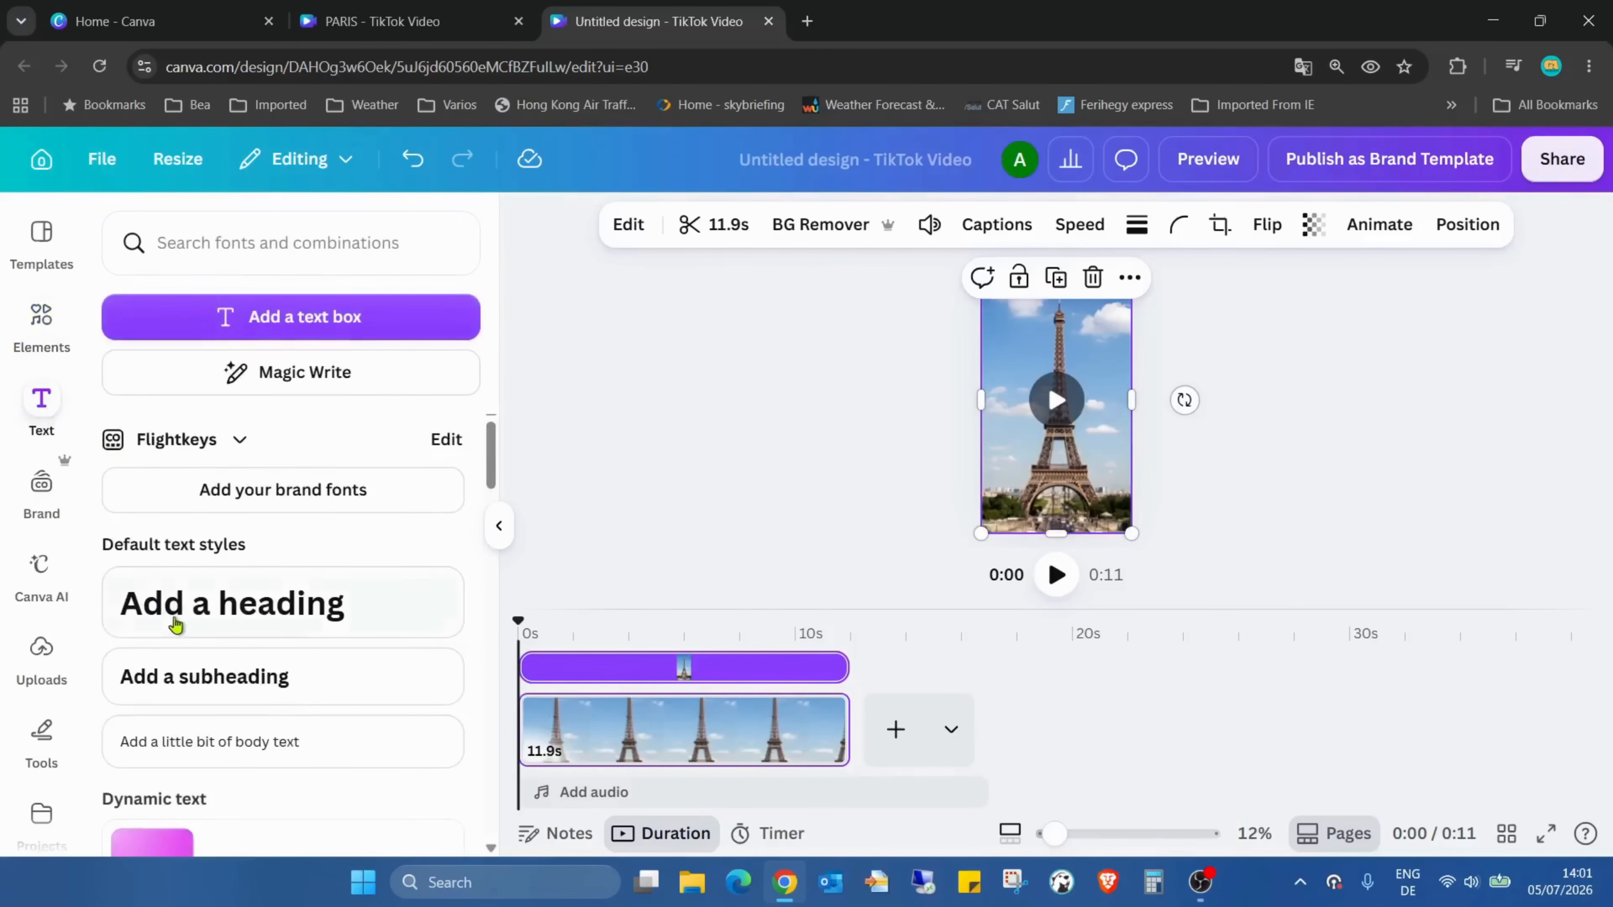
left_click(209, 610)
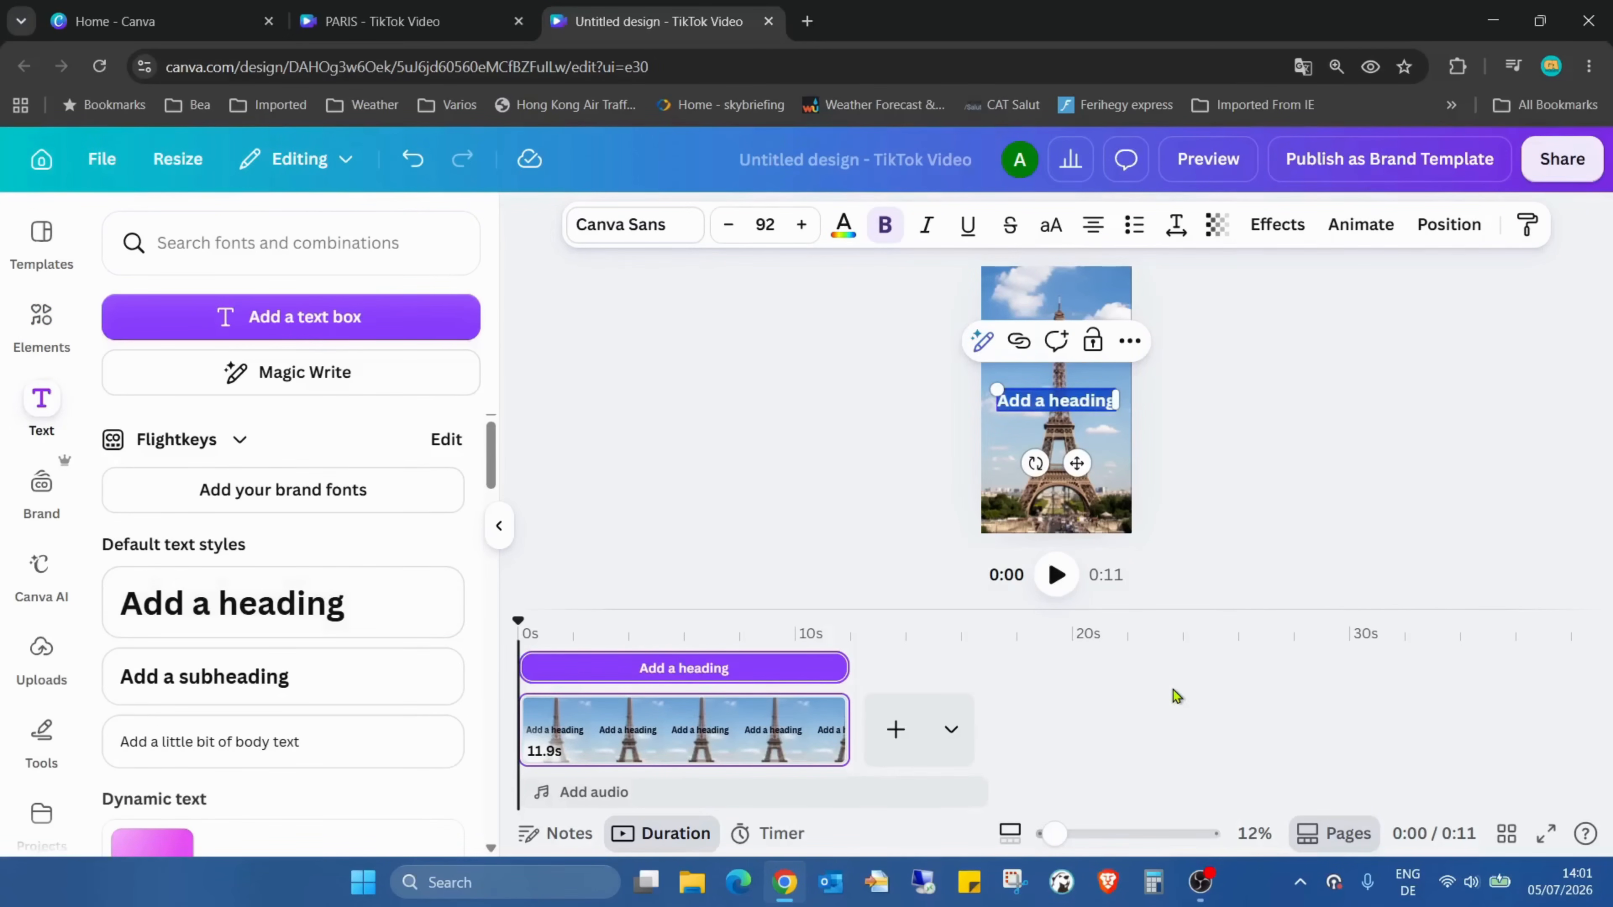
type("PARIS")
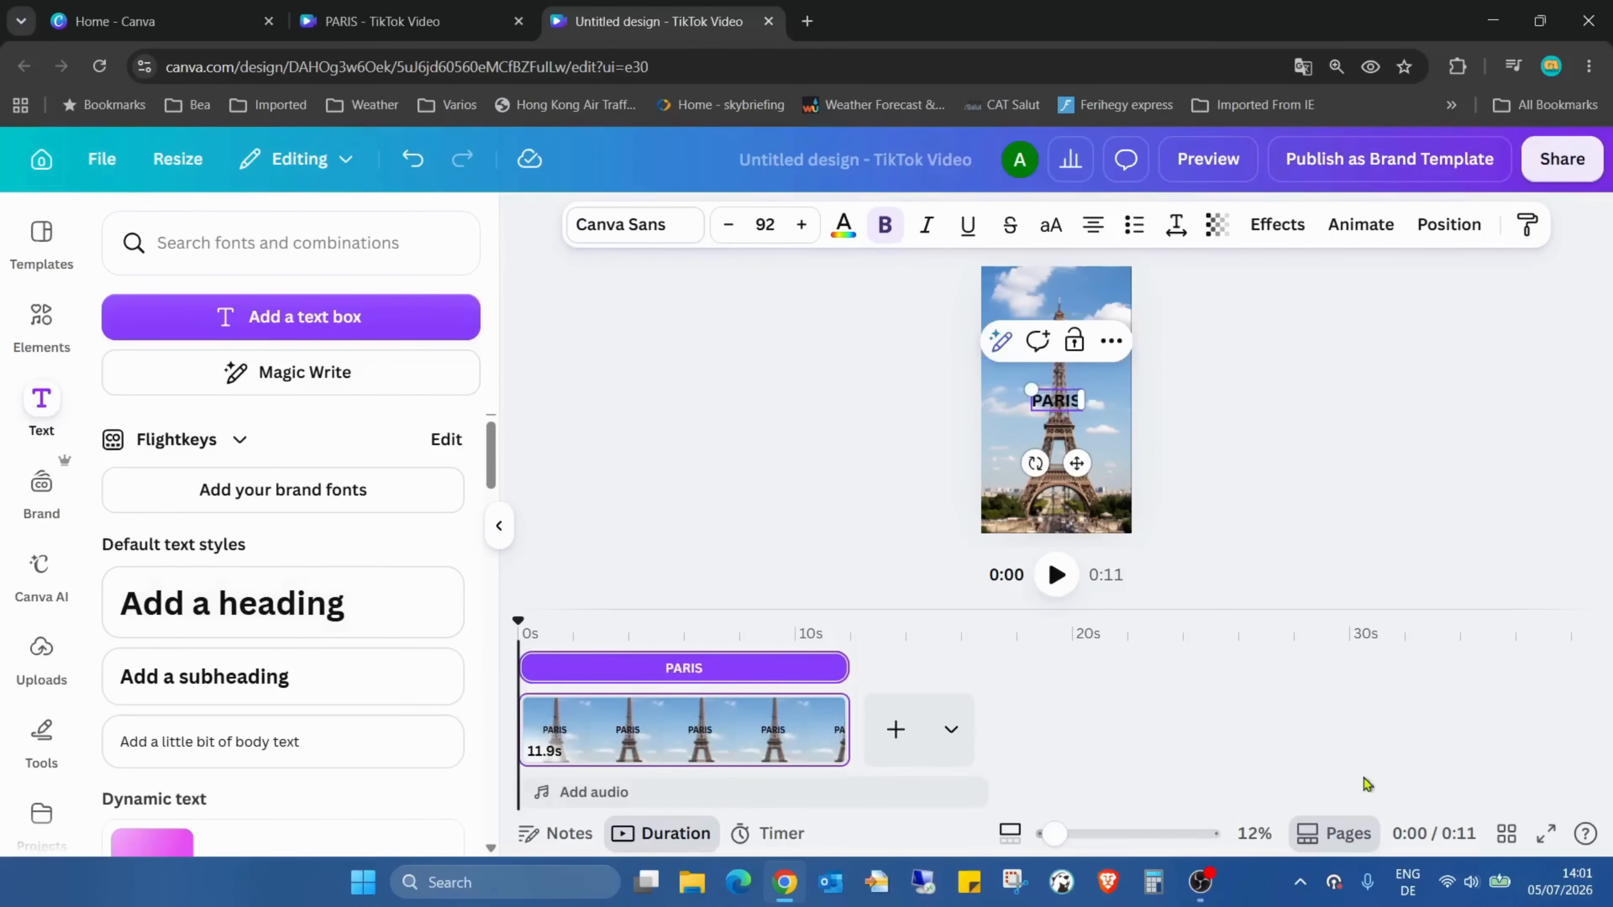
- Enlarge the PARIS heading to a font size of 200 by resizing its box and place it across the tower
left_click_drag(1066, 829, 1092, 832)
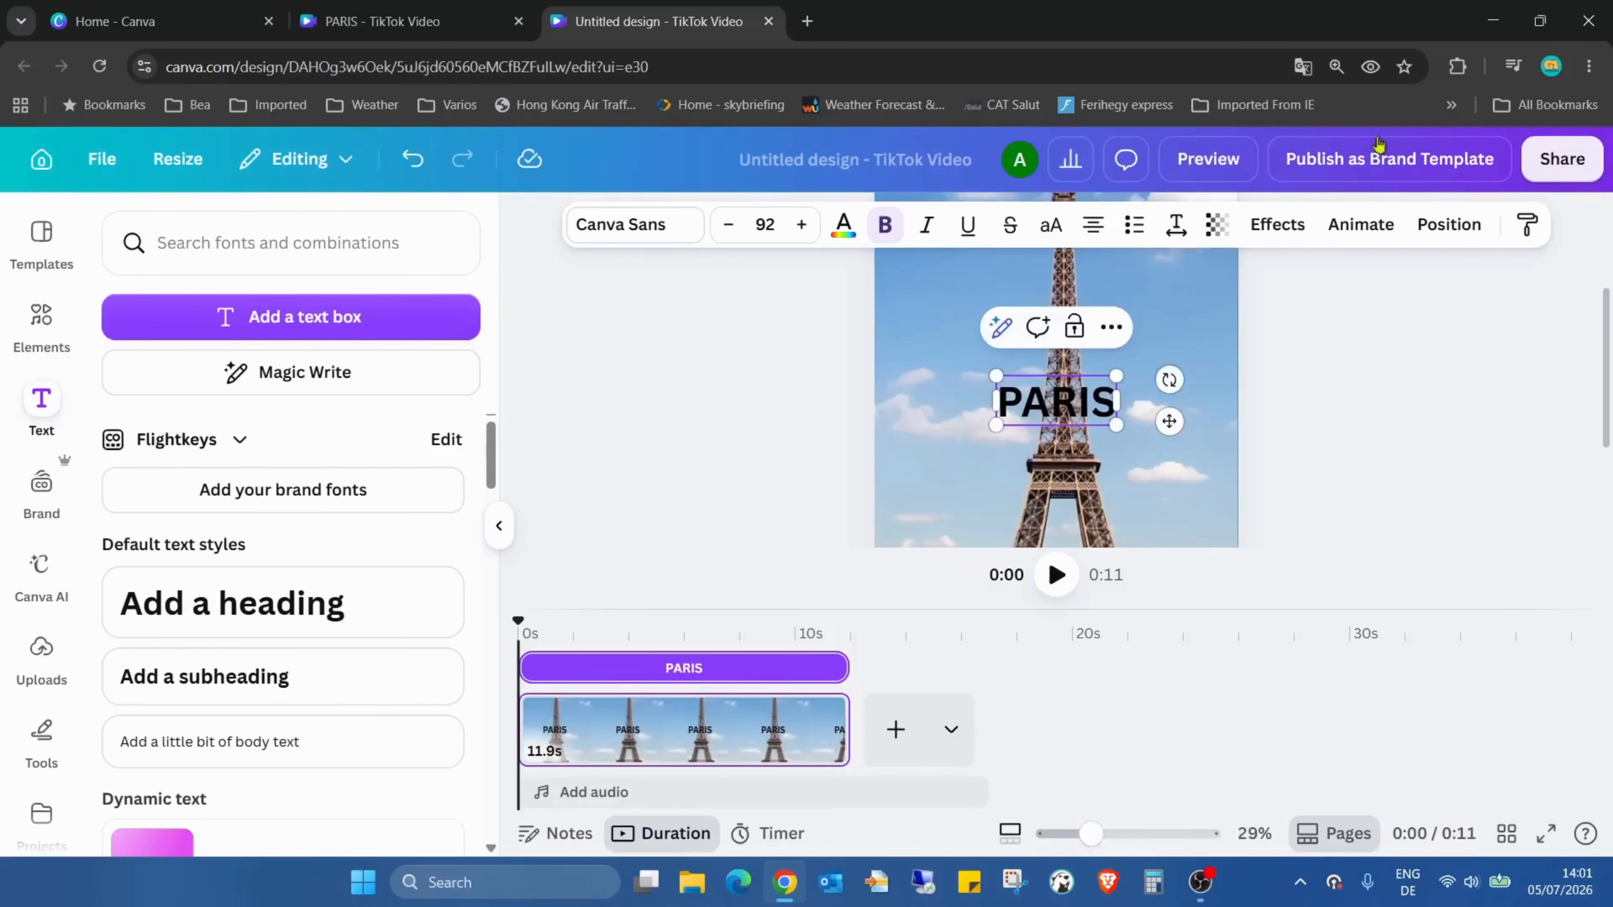
left_click_drag(1119, 380, 1281, 307)
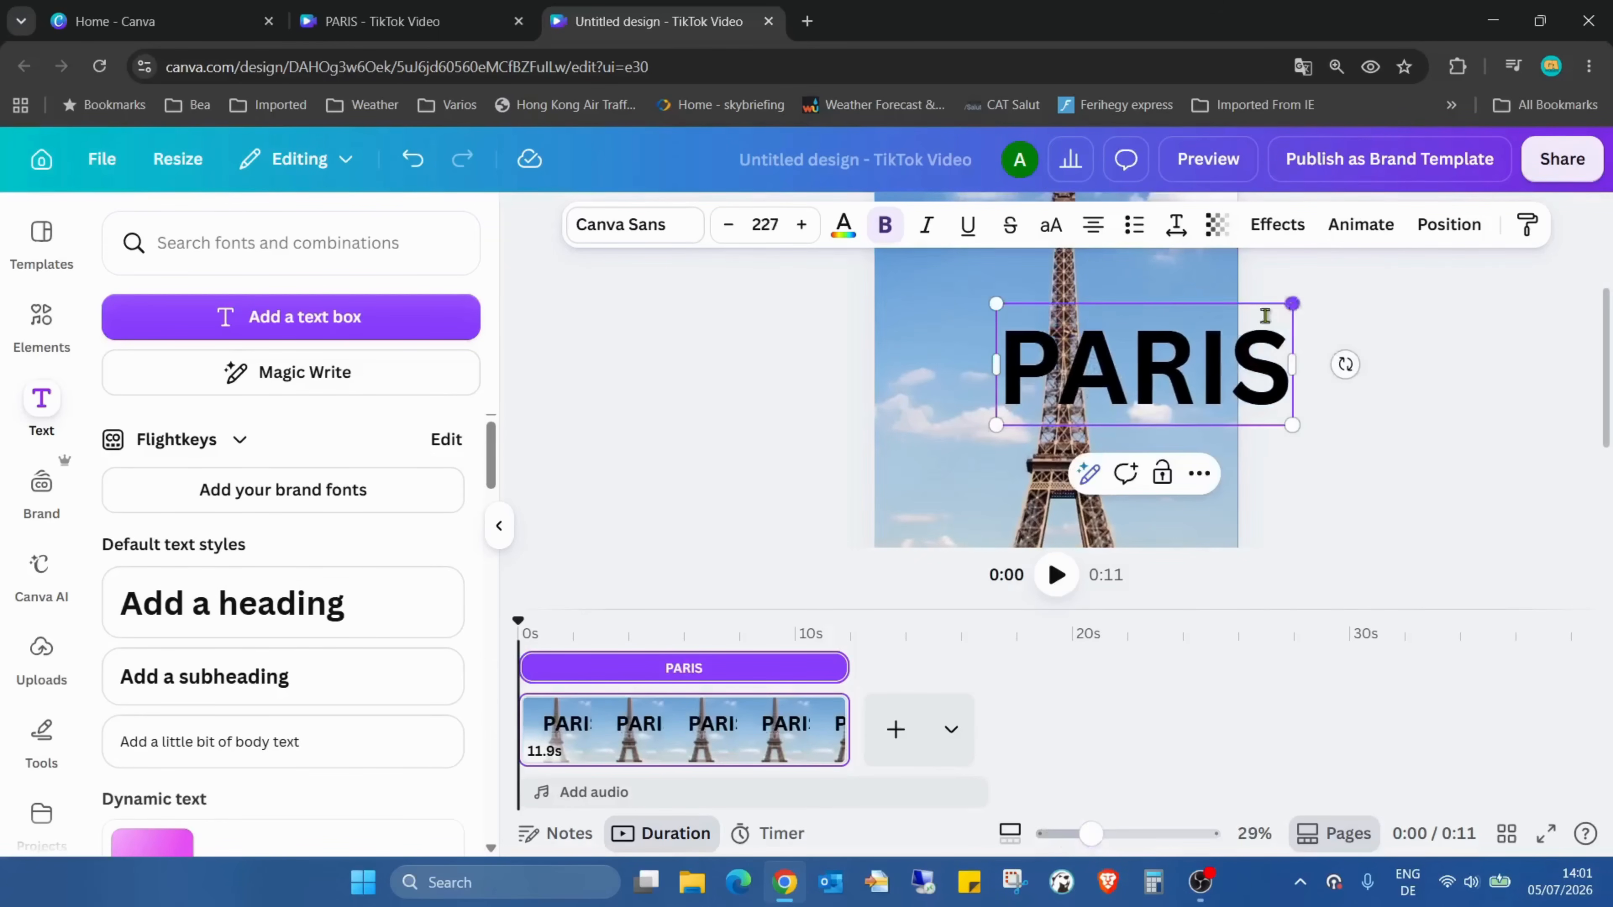
left_click_drag(986, 420, 918, 458)
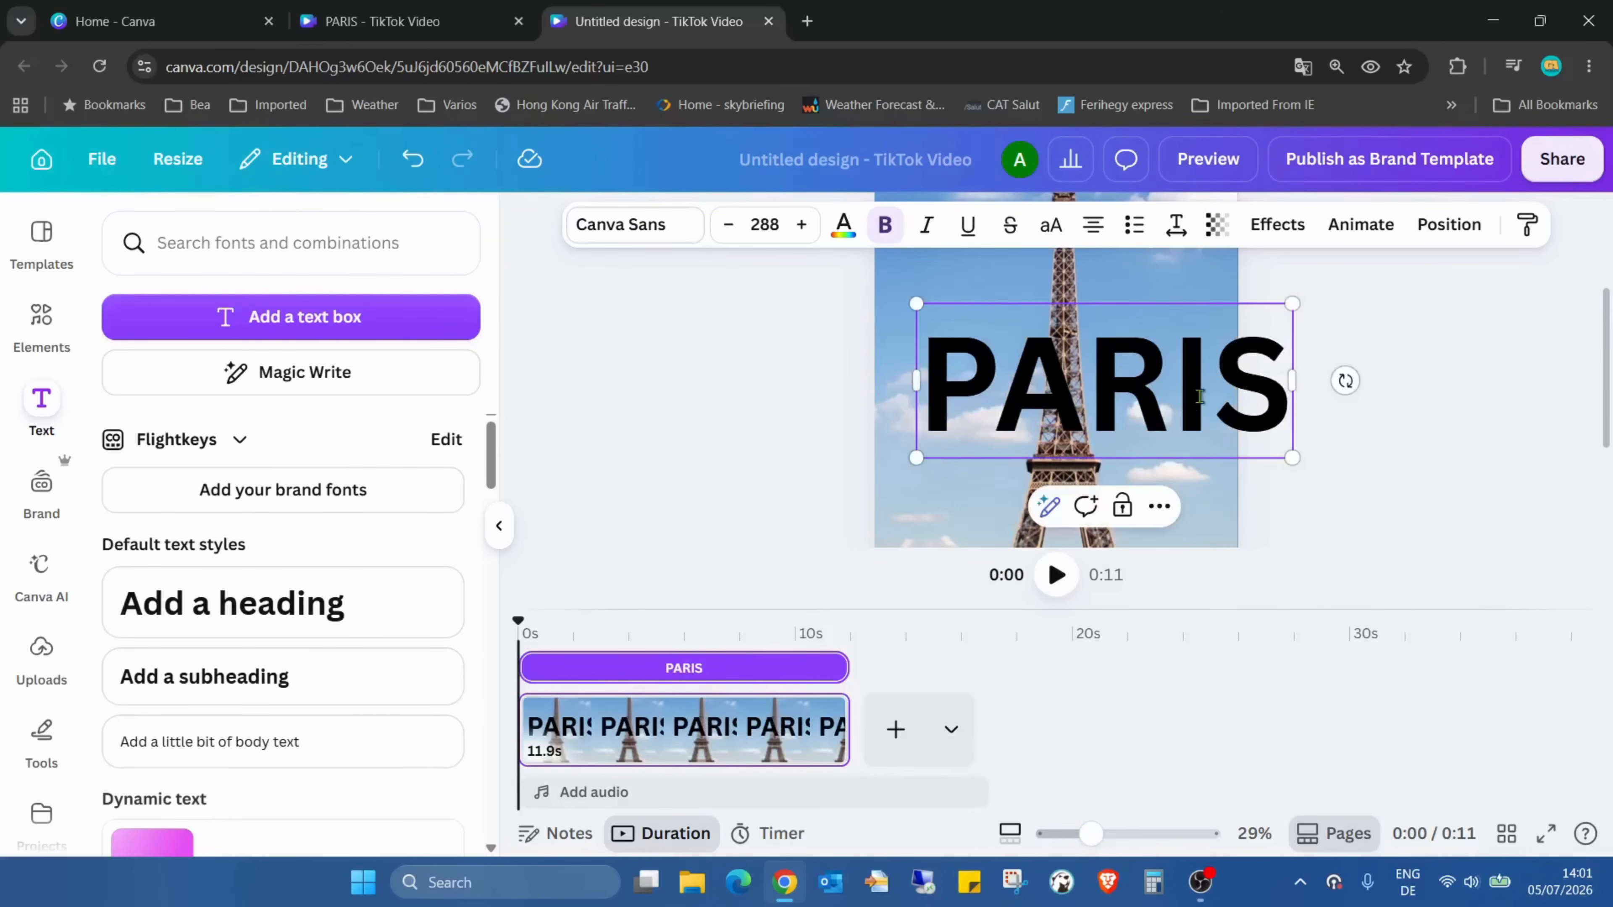
key("Escape")
left_click_drag(1201, 384, 1158, 418)
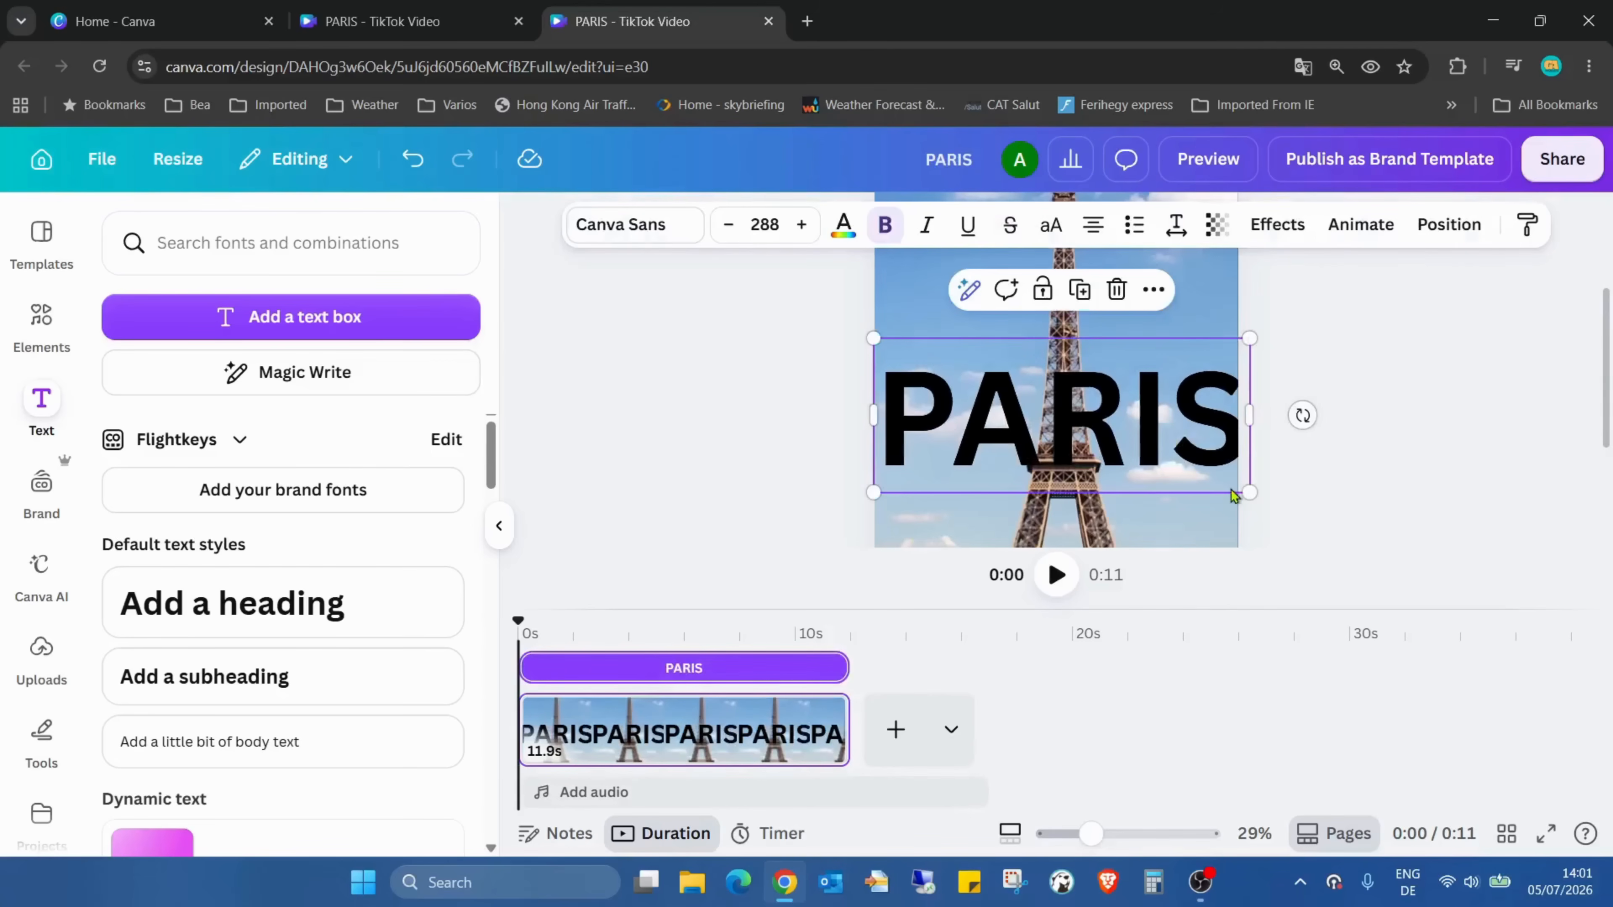
left_click_drag(1248, 487, 1155, 434)
left_click(1254, 497)
left_click(1250, 484)
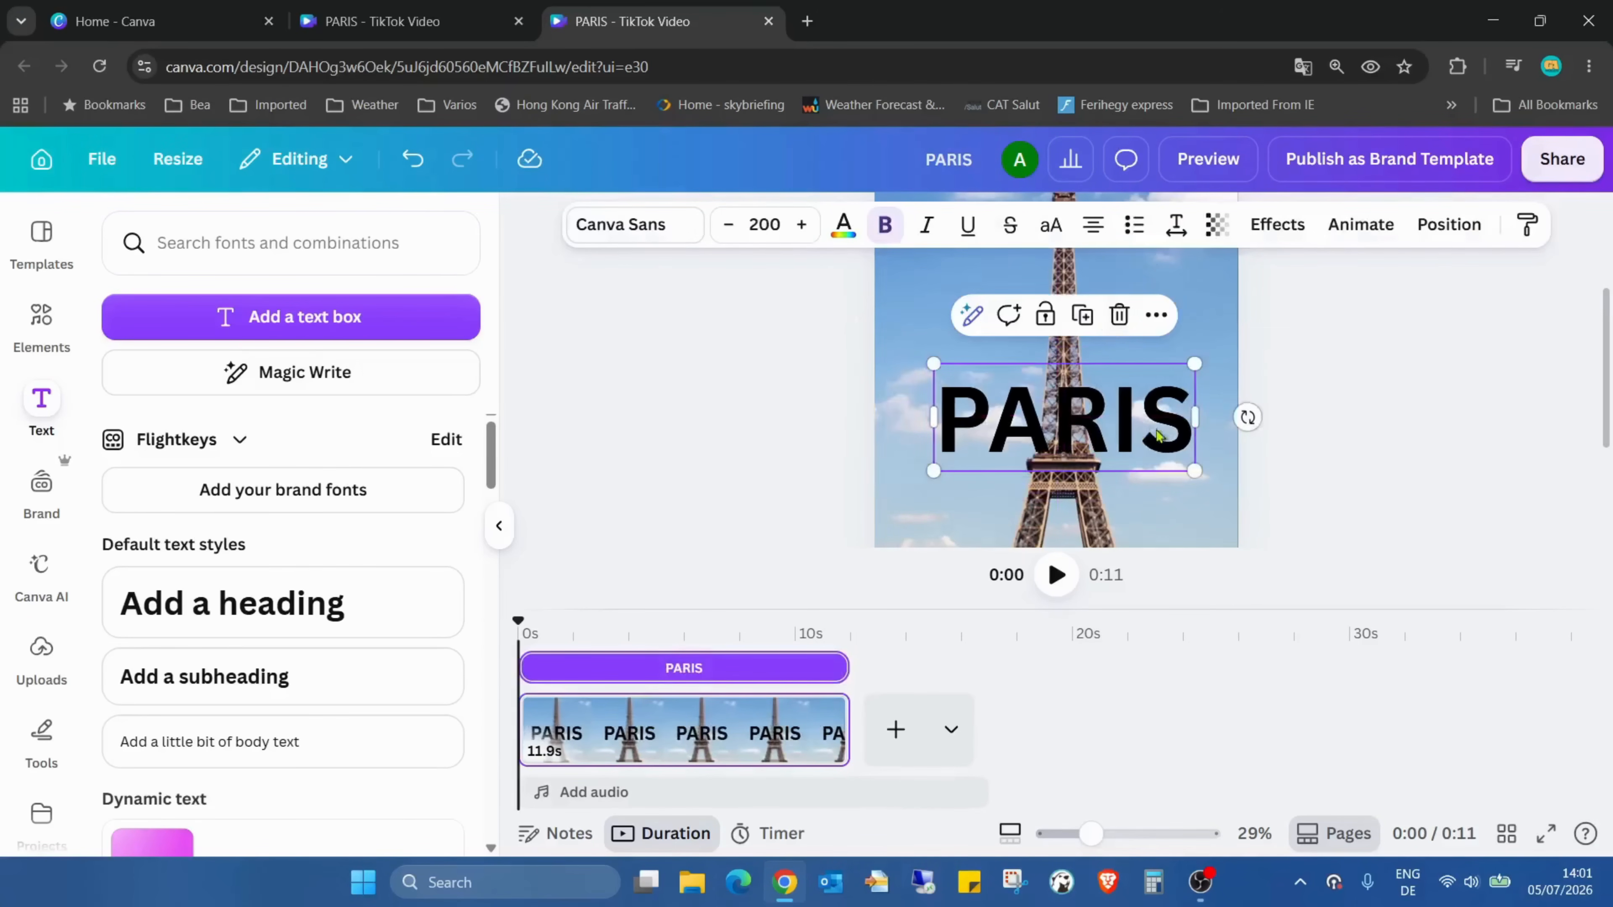
- Change the PARIS heading's font to Gagalin and set its size to 300
left_click(630, 241)
scroll(414, 518, "down", 5)
scroll(404, 493, "down", 3)
left_click(261, 508)
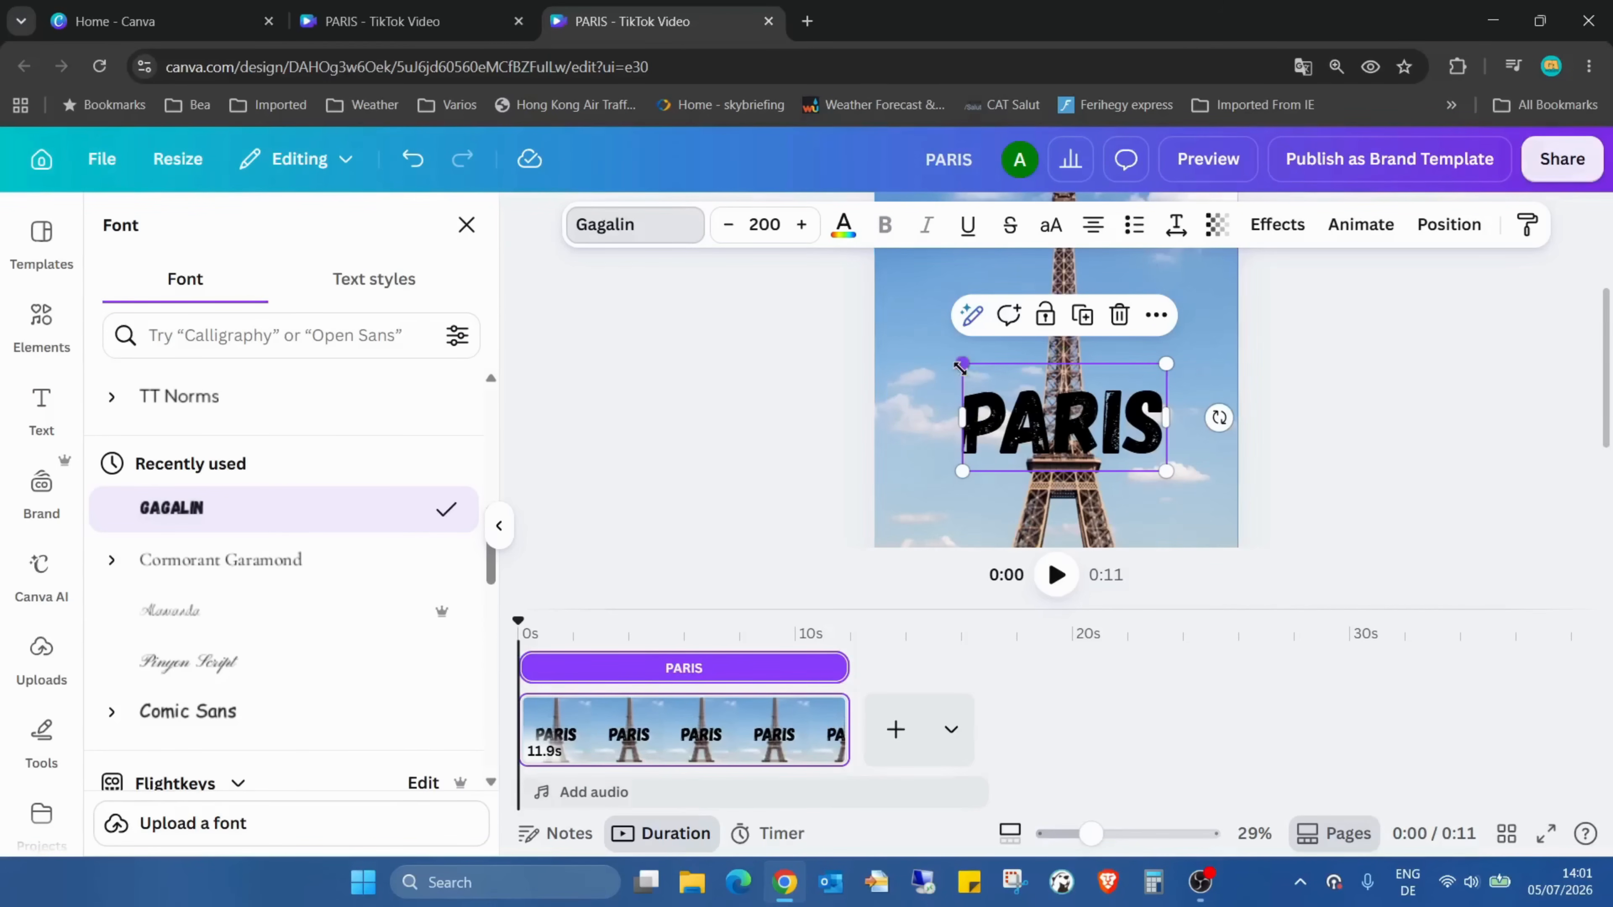
left_click(767, 226)
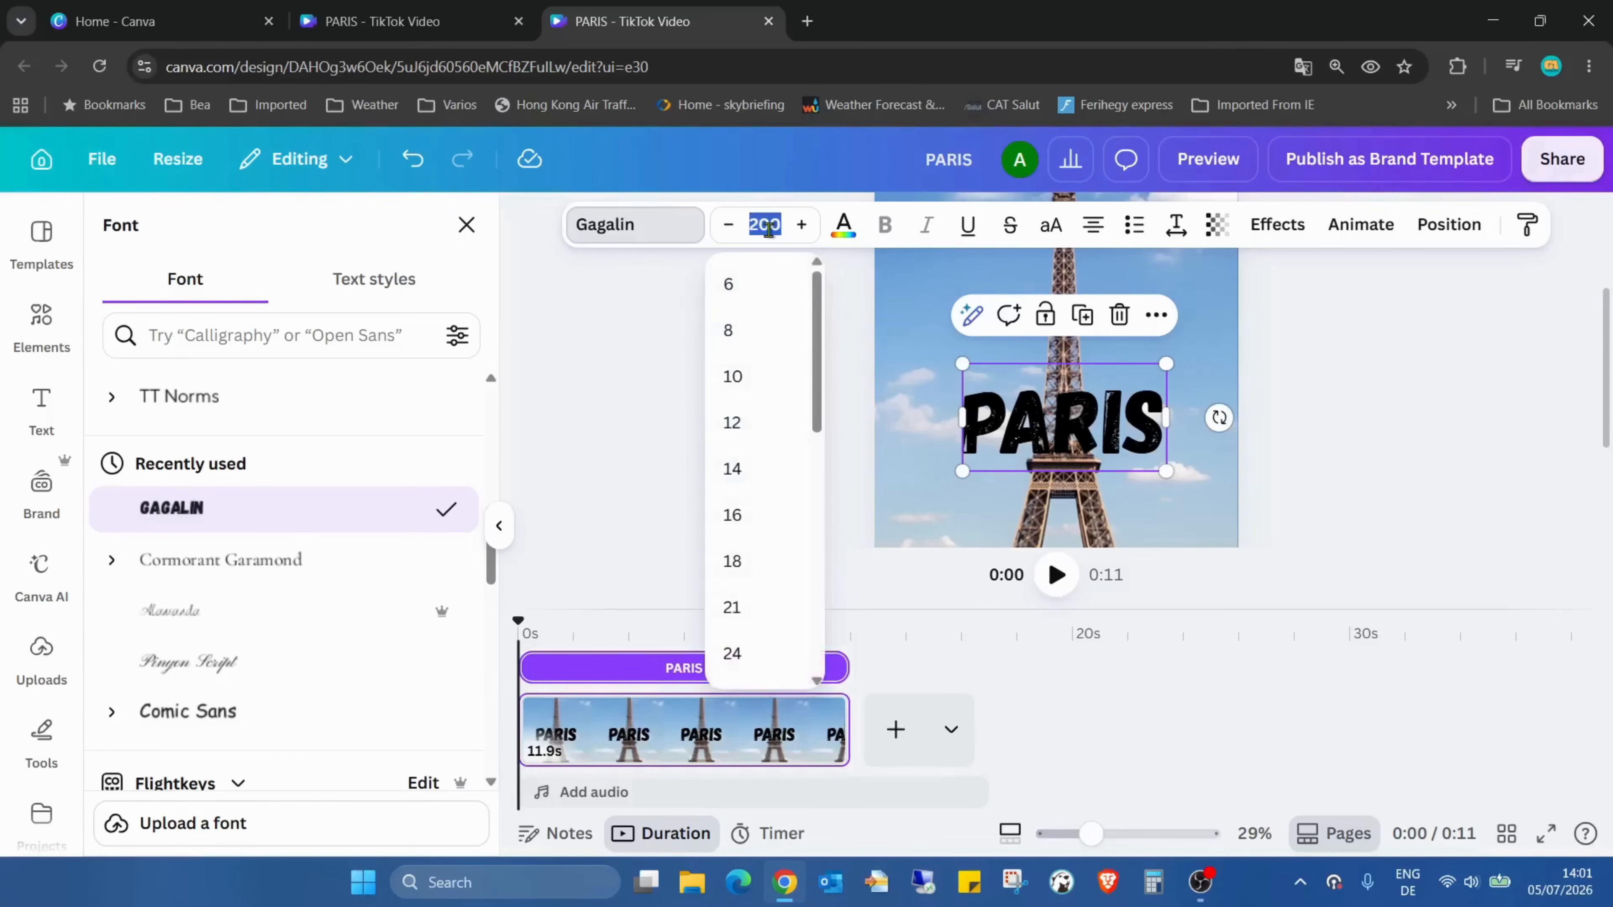
key("Return")
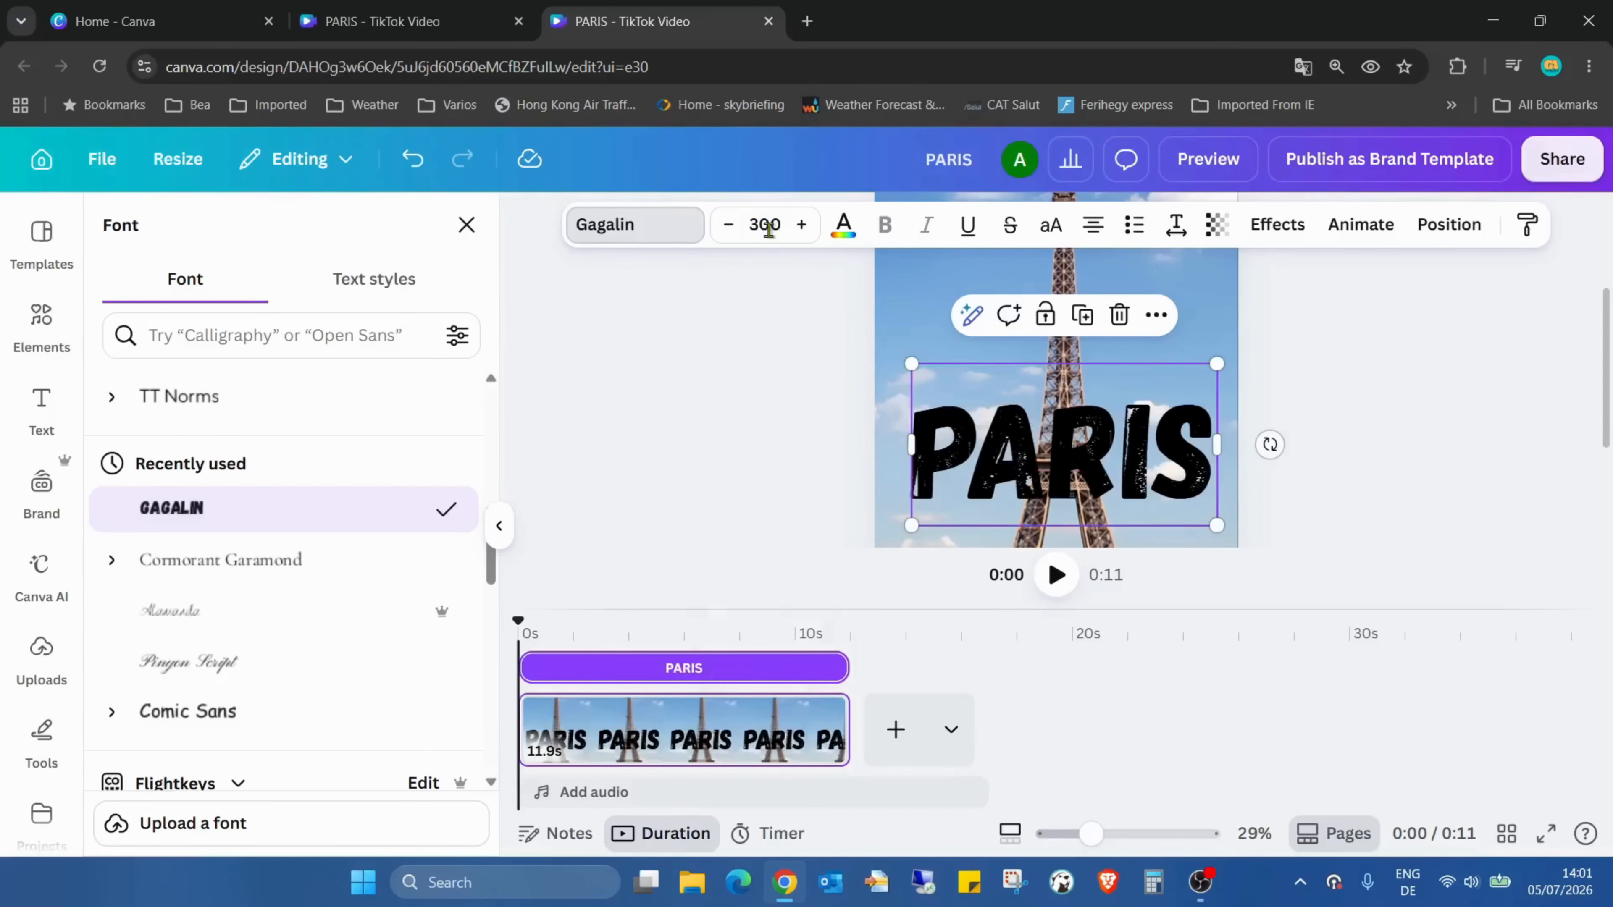
- Change the PARIS heading's text colour to white
left_click(1368, 397)
left_click(1121, 486)
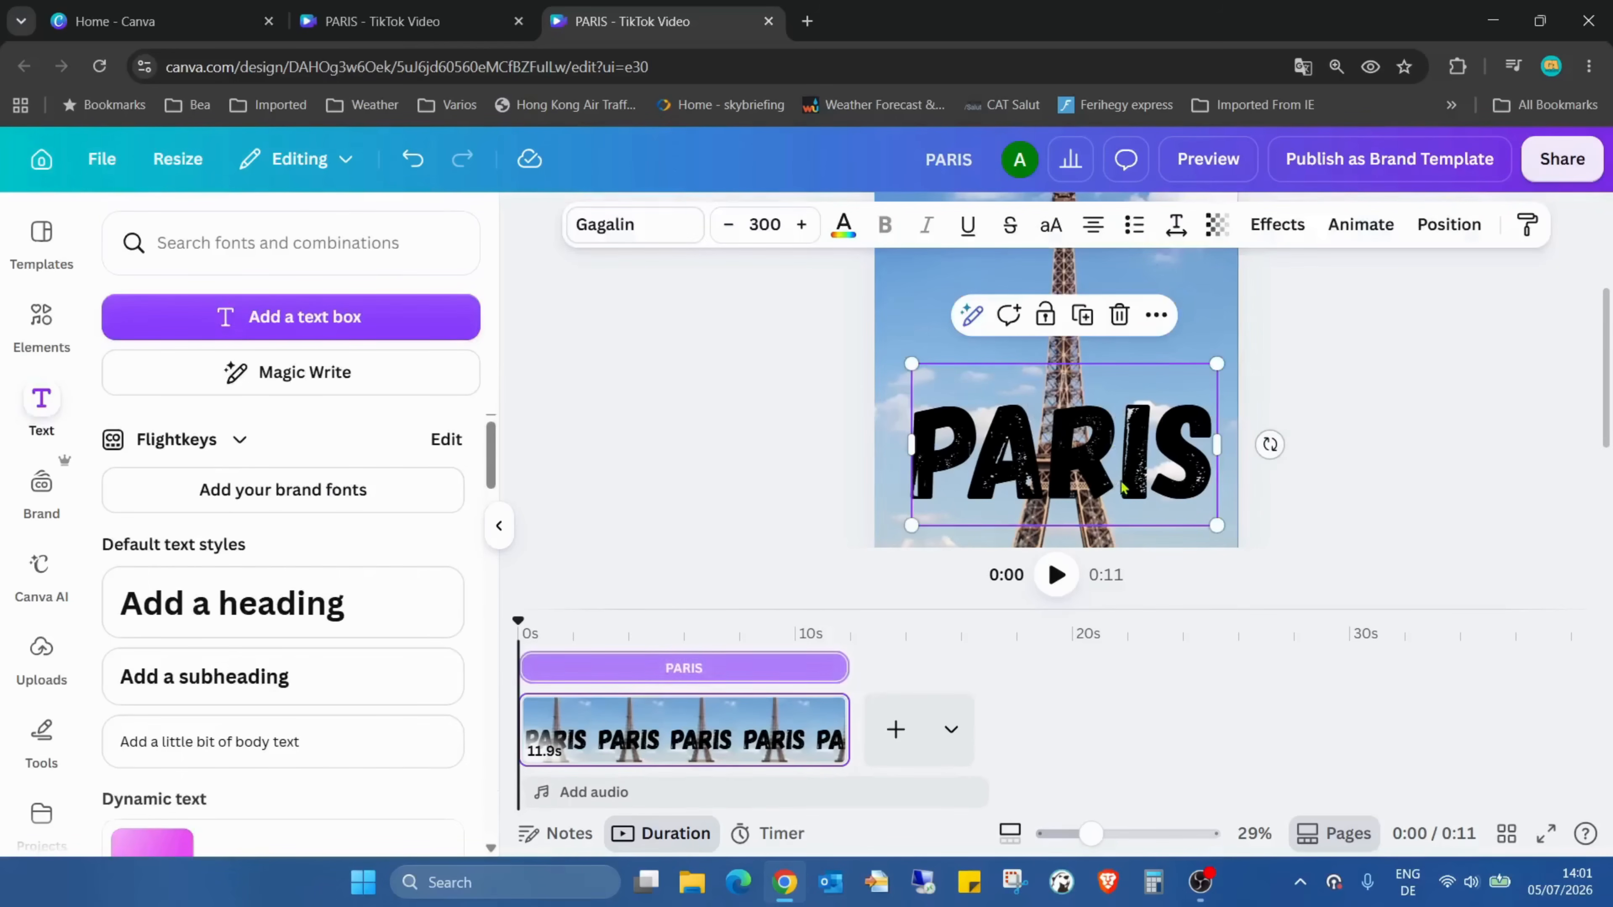
left_click(844, 224)
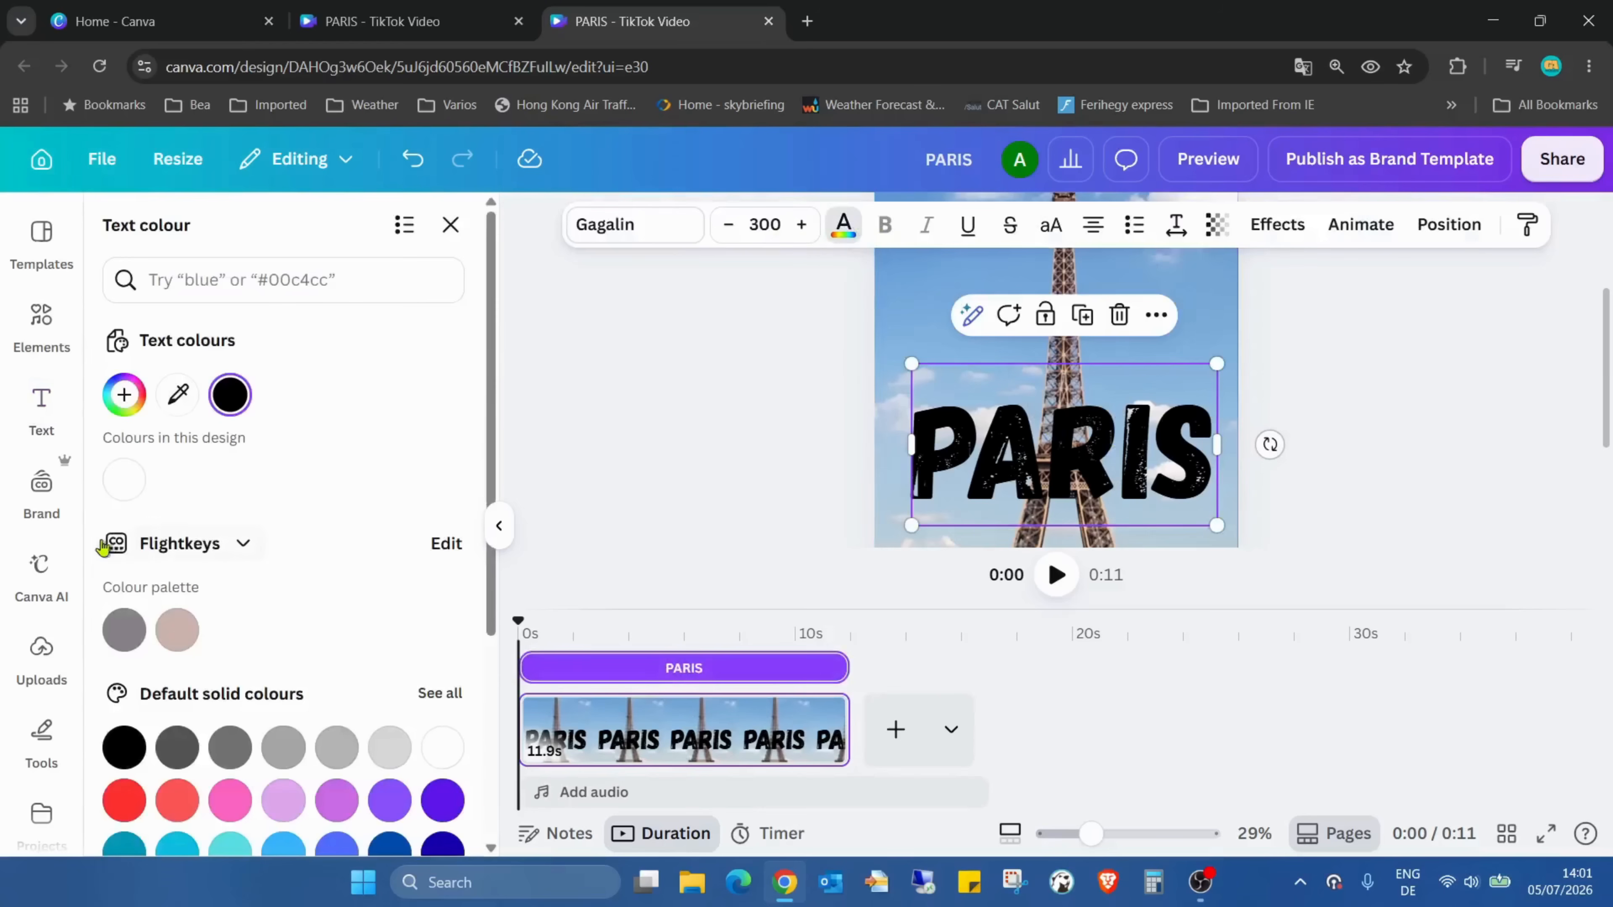
left_click(433, 745)
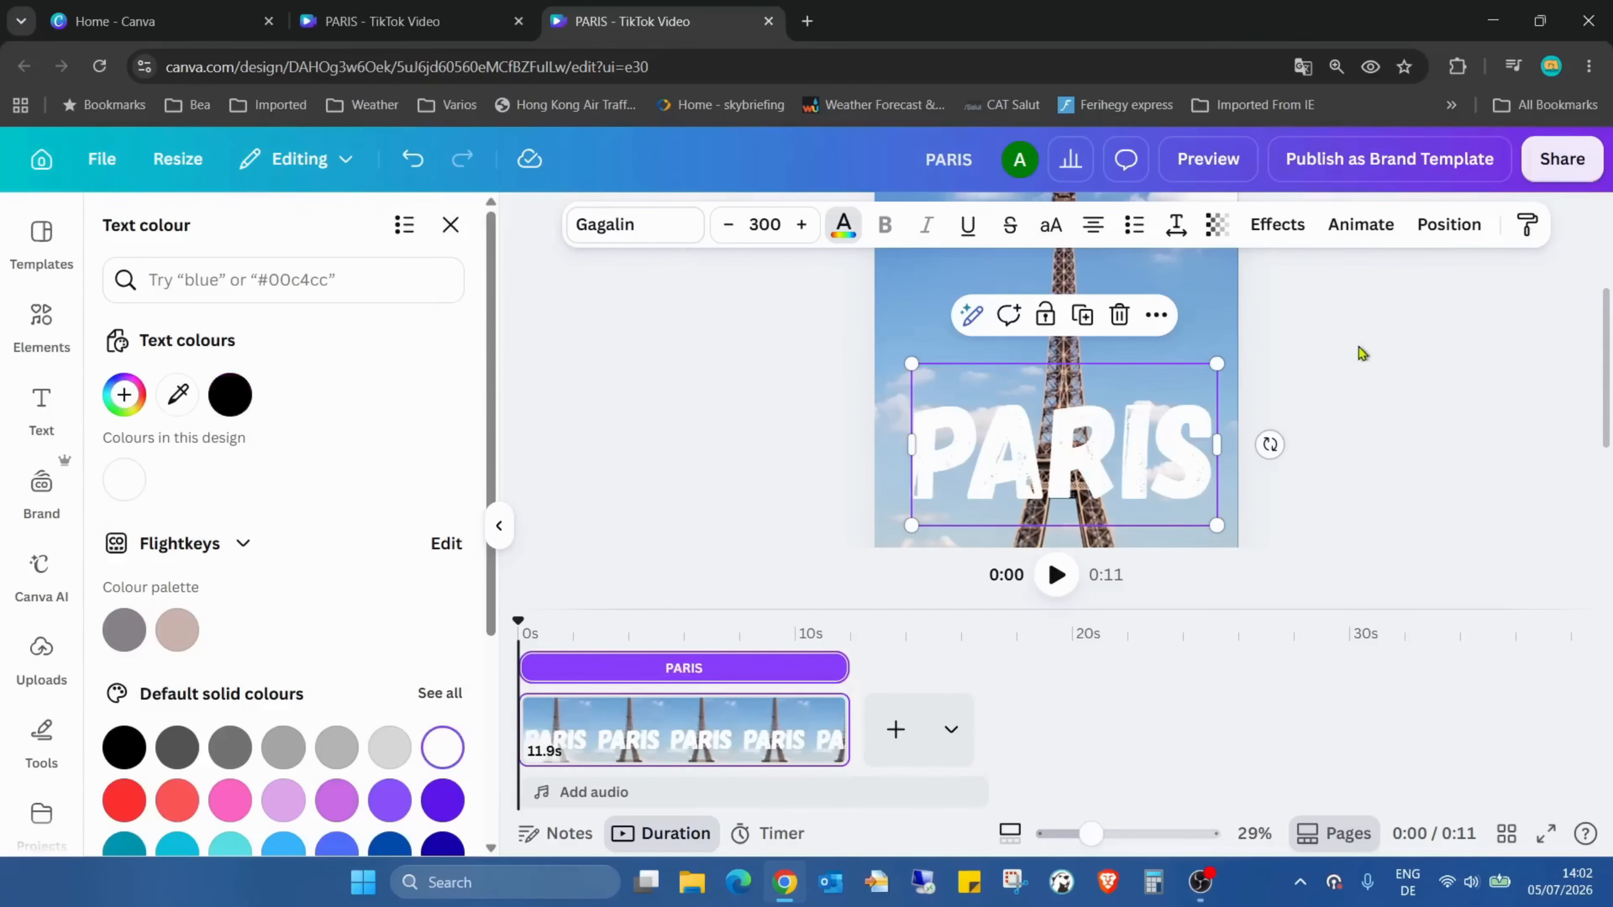
- Align the PARIS heading to the middle and centre of the page
left_click(1433, 225)
left_click(170, 563)
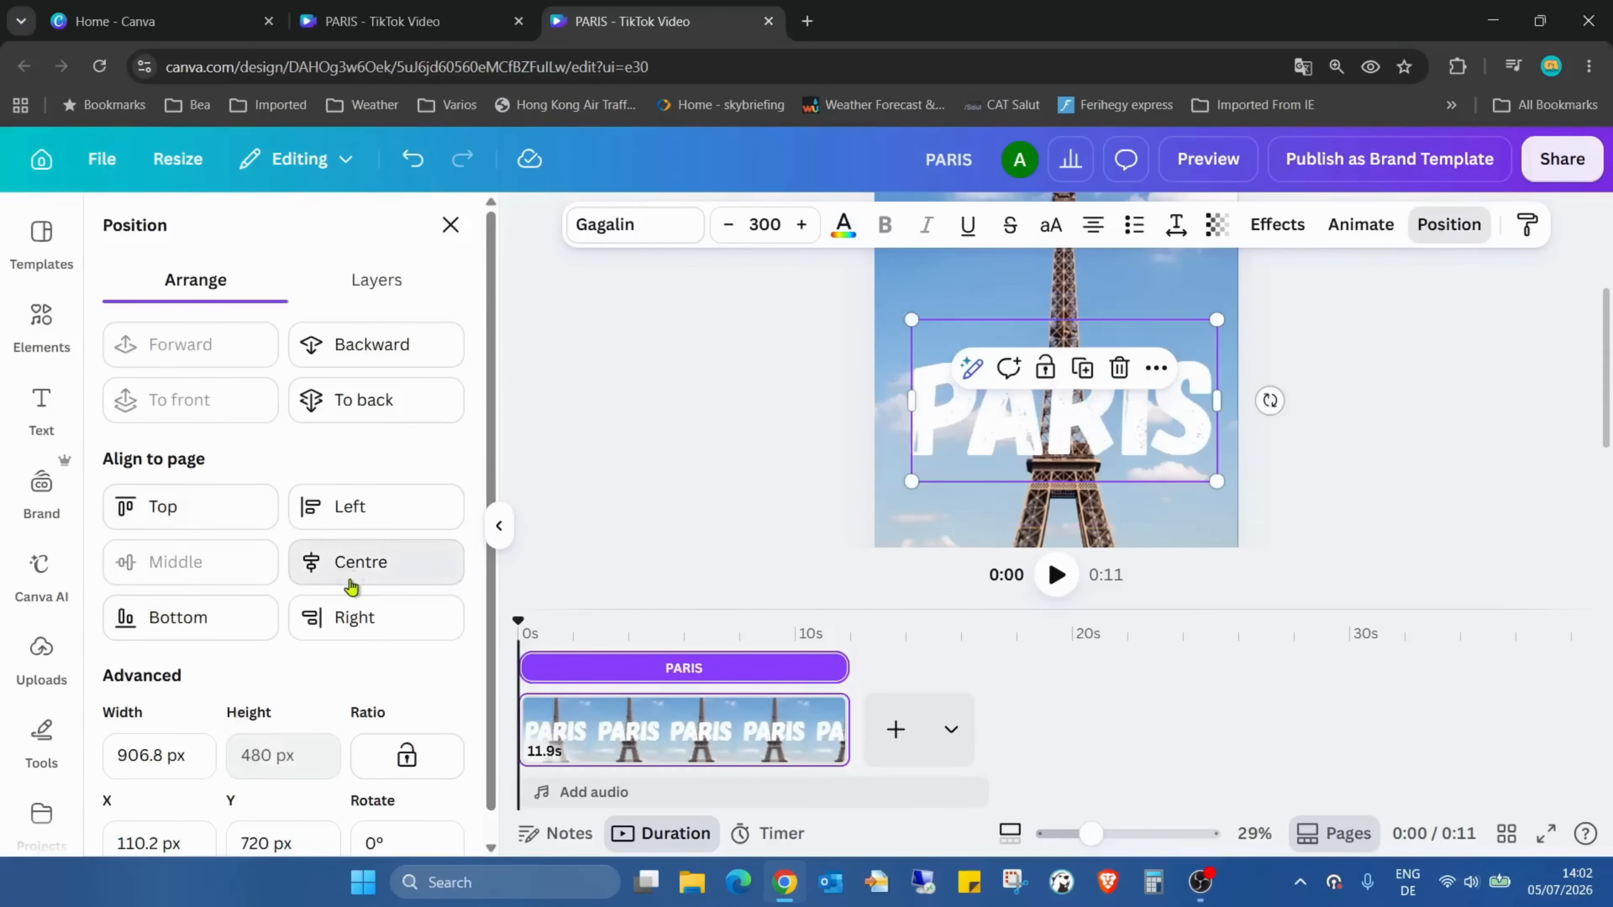
left_click(351, 572)
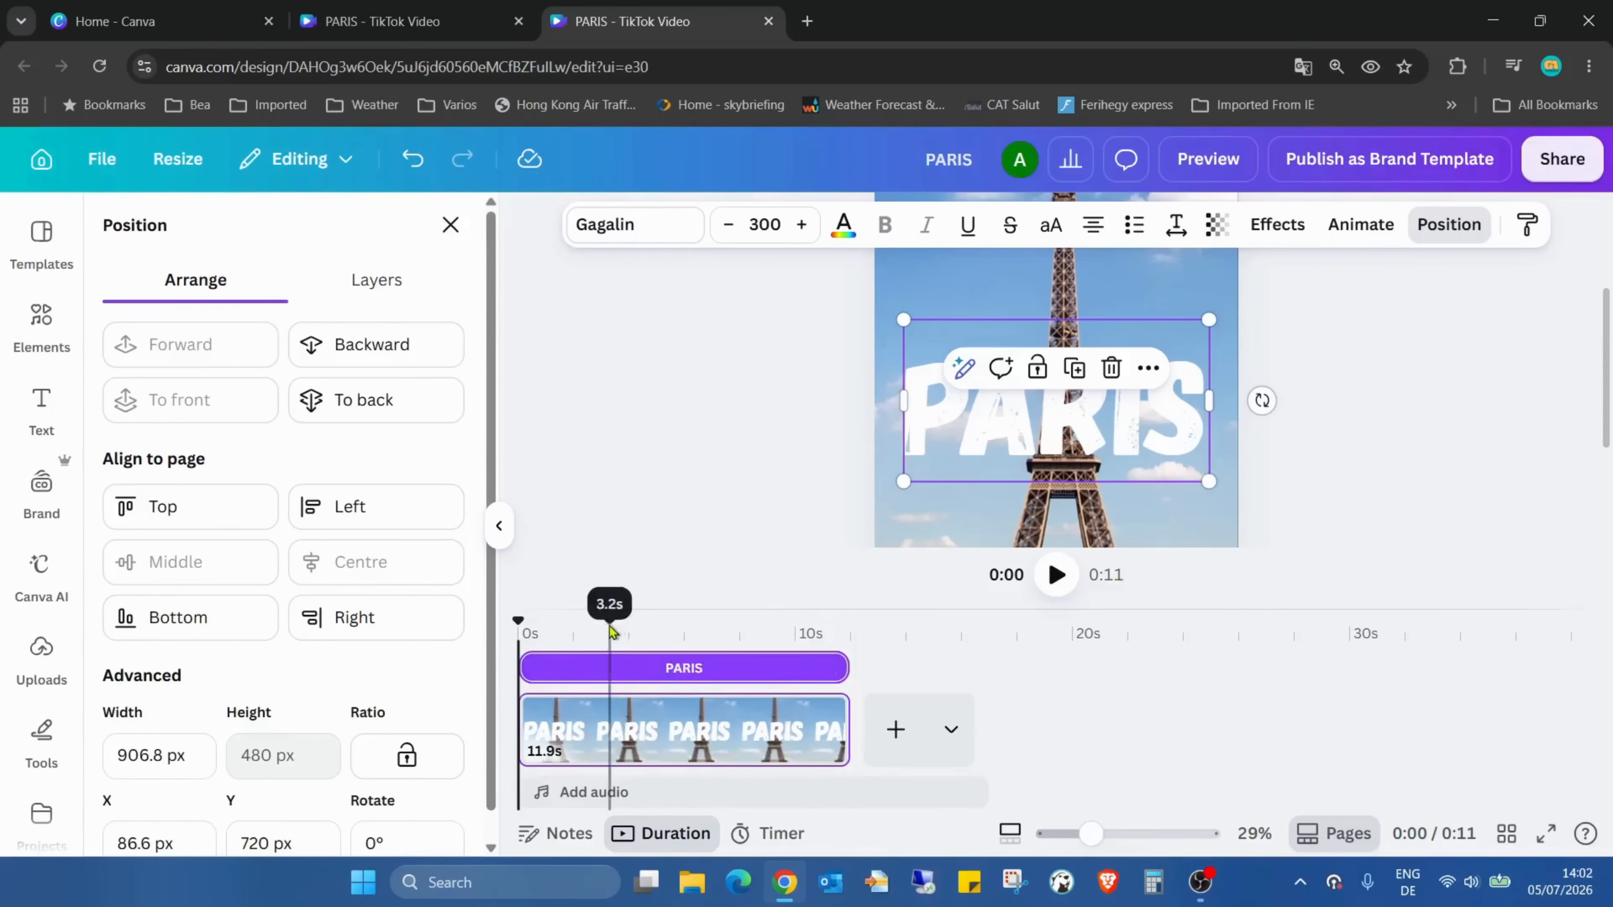
- Trim the PARIS text's timing at both ends to about 5.5 seconds and shorten the page to 7.9 seconds
left_click_drag(530, 665, 584, 667)
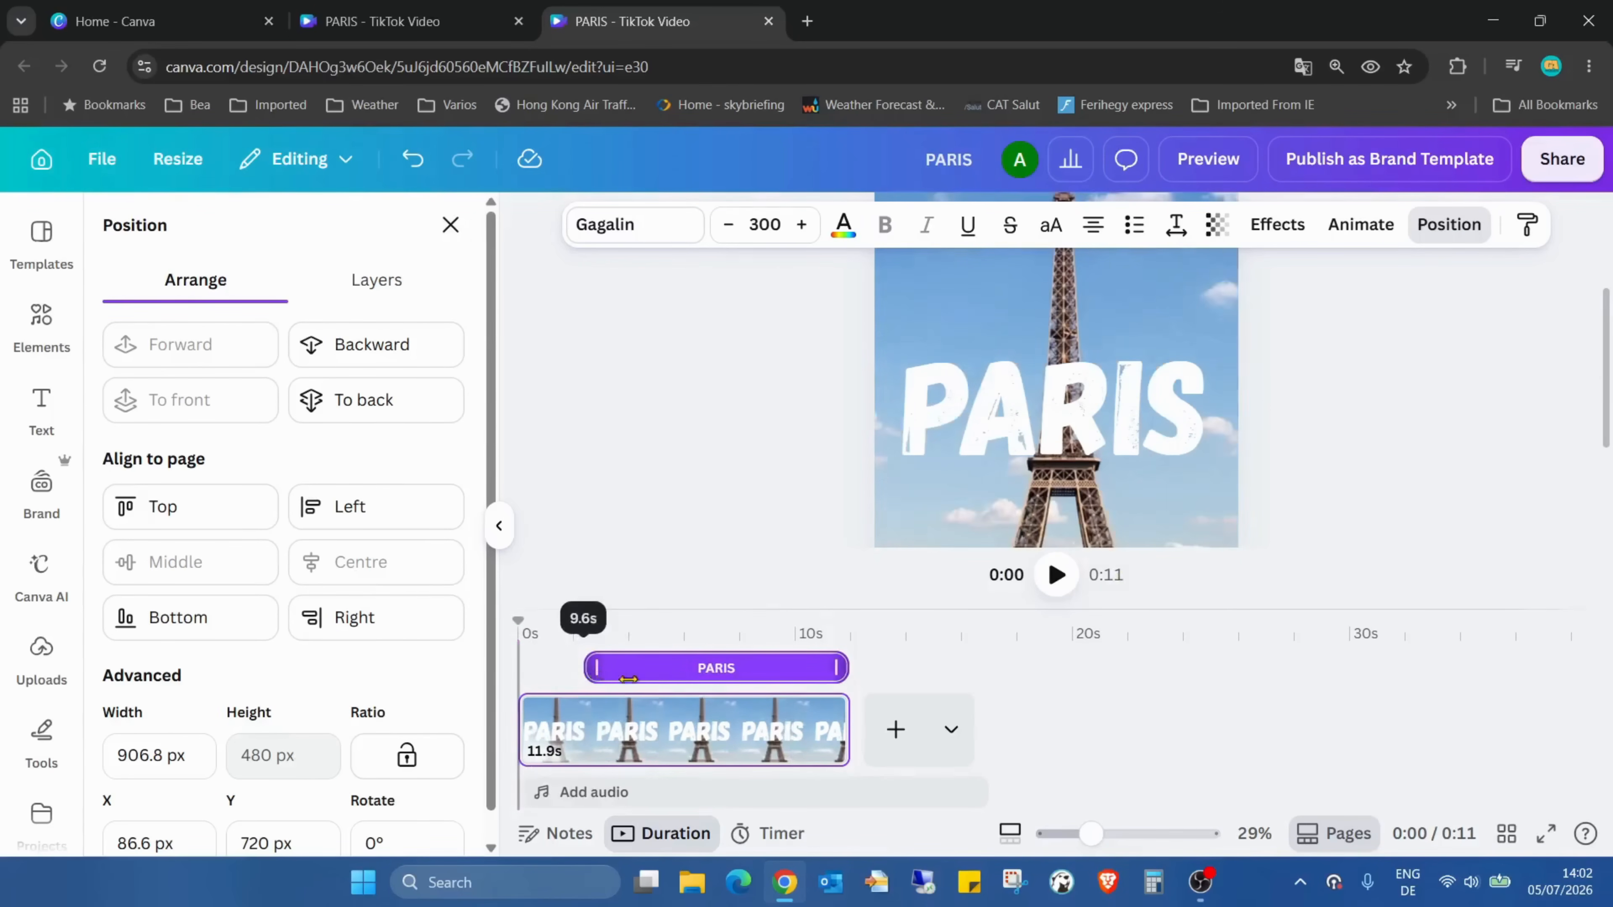
left_click_drag(835, 667, 713, 667)
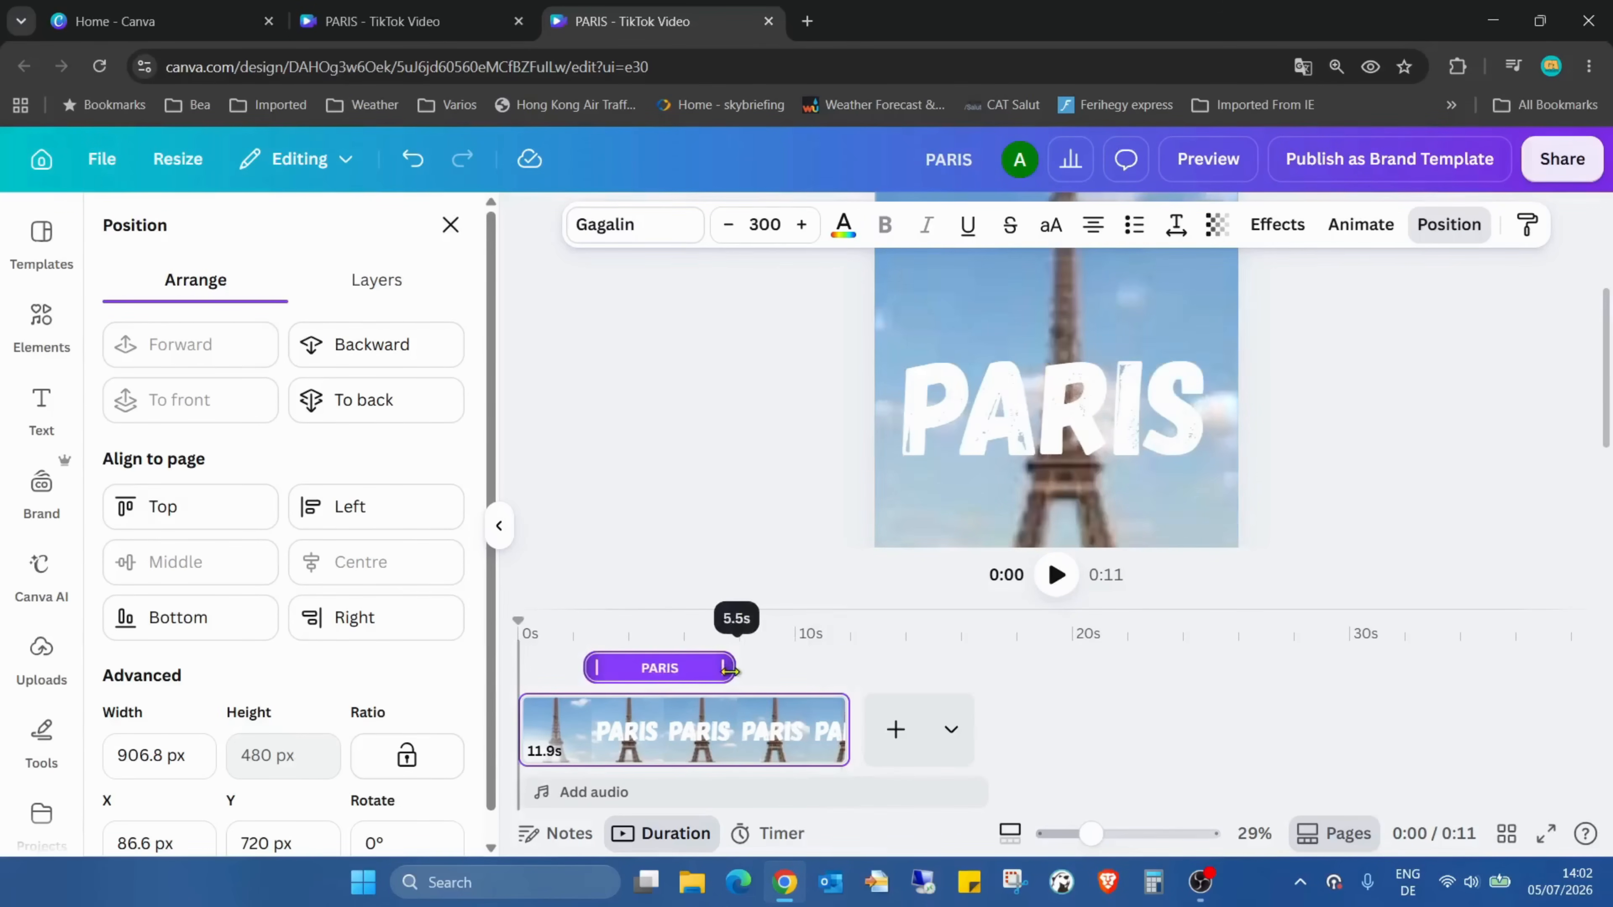
left_click_drag(837, 724, 734, 718)
- Shift the PARIS text's timing to start about 1.5 seconds in, and play the video full screen
left_click_drag(669, 673, 638, 672)
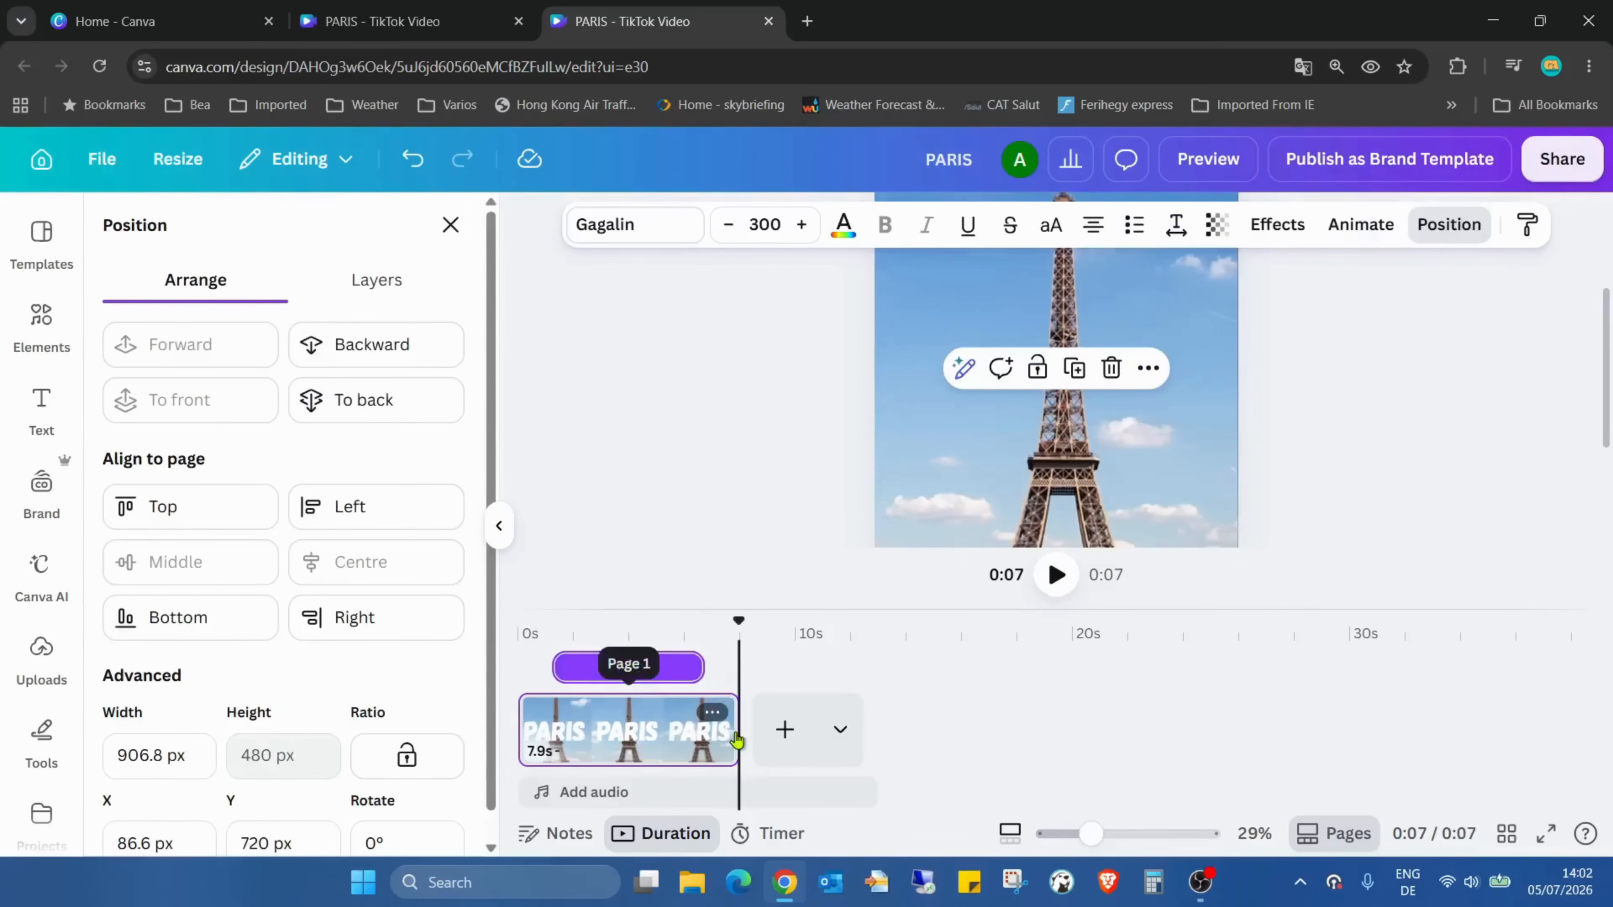
left_click_drag(634, 672, 631, 667)
left_click(1531, 836)
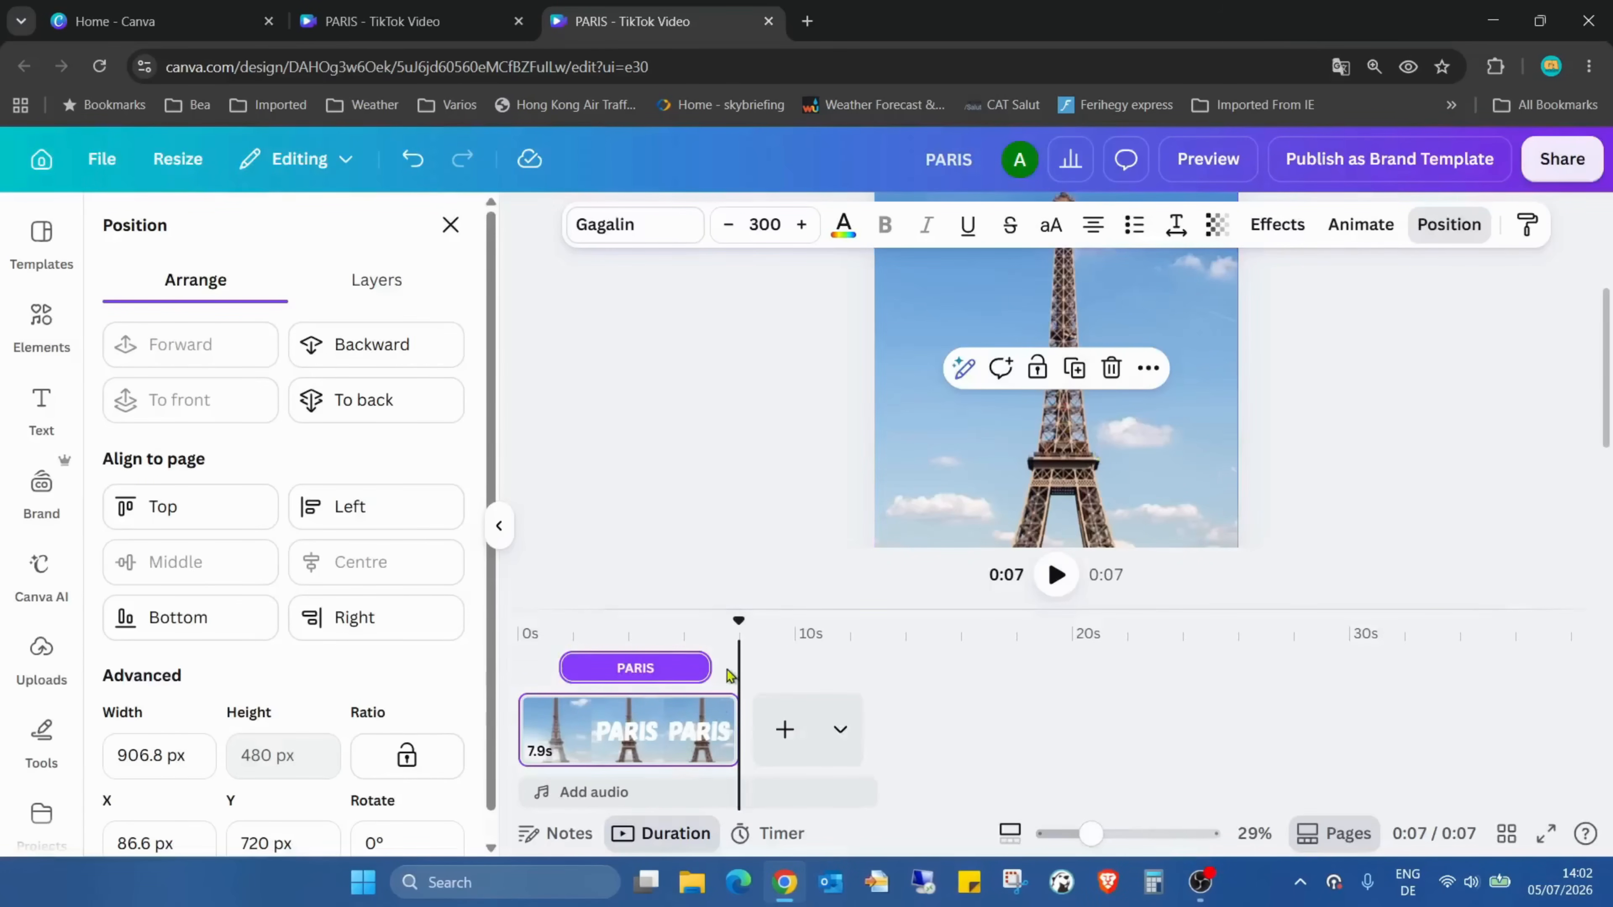
- Apply the Burst animation to the PARIS text with intensity lowered to about a quarter, and preview it full screen
left_click_drag(738, 617, 638, 616)
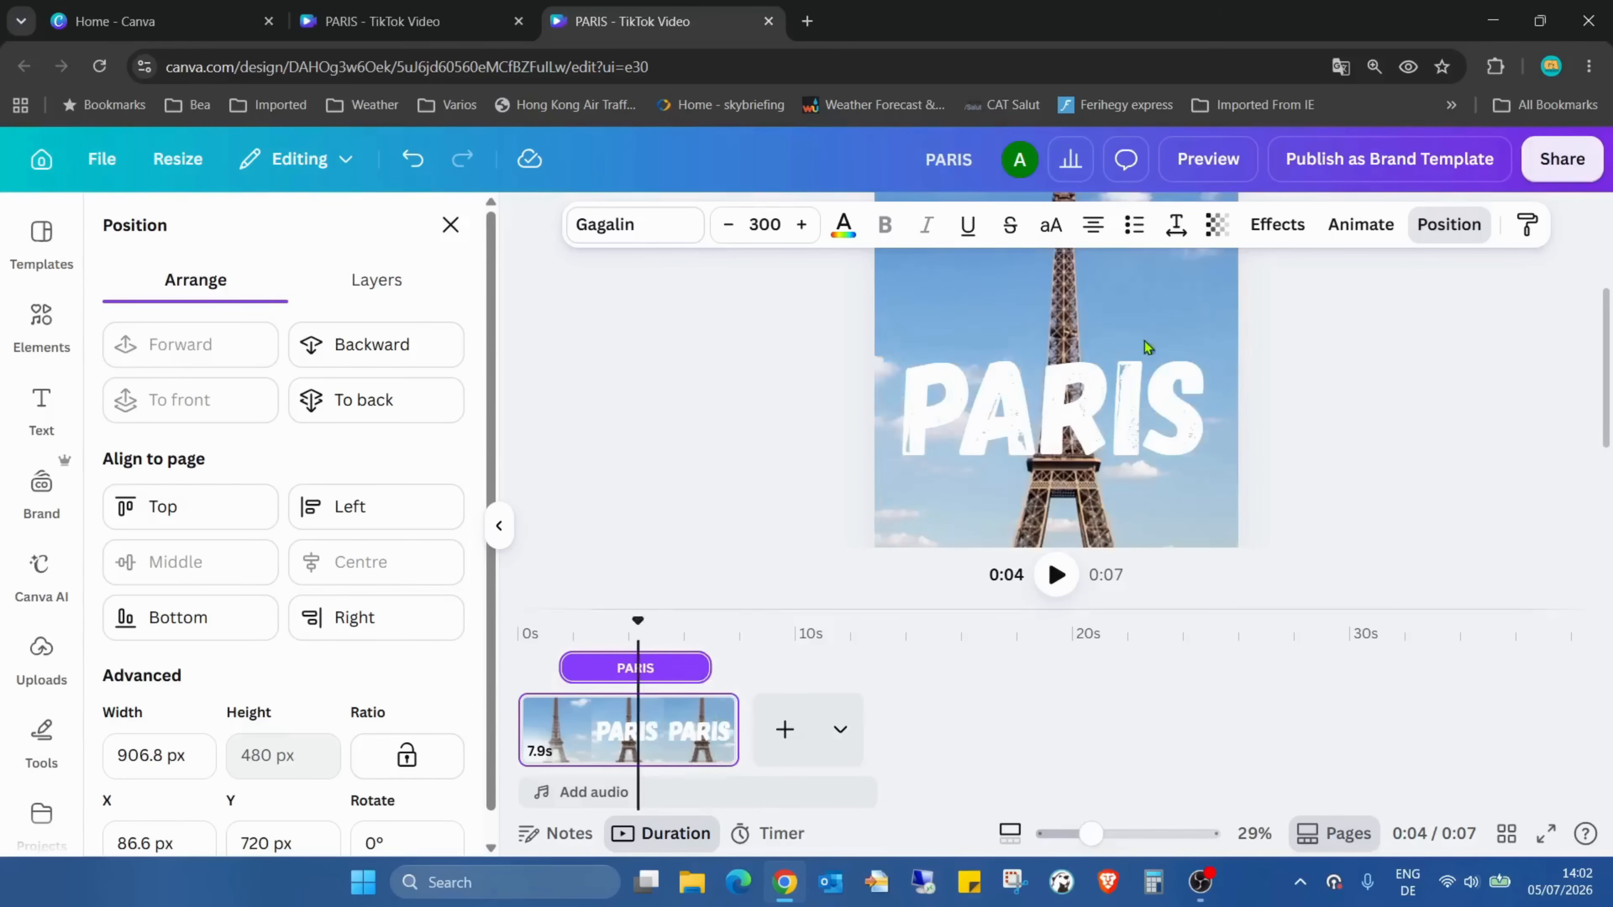
left_click(1362, 229)
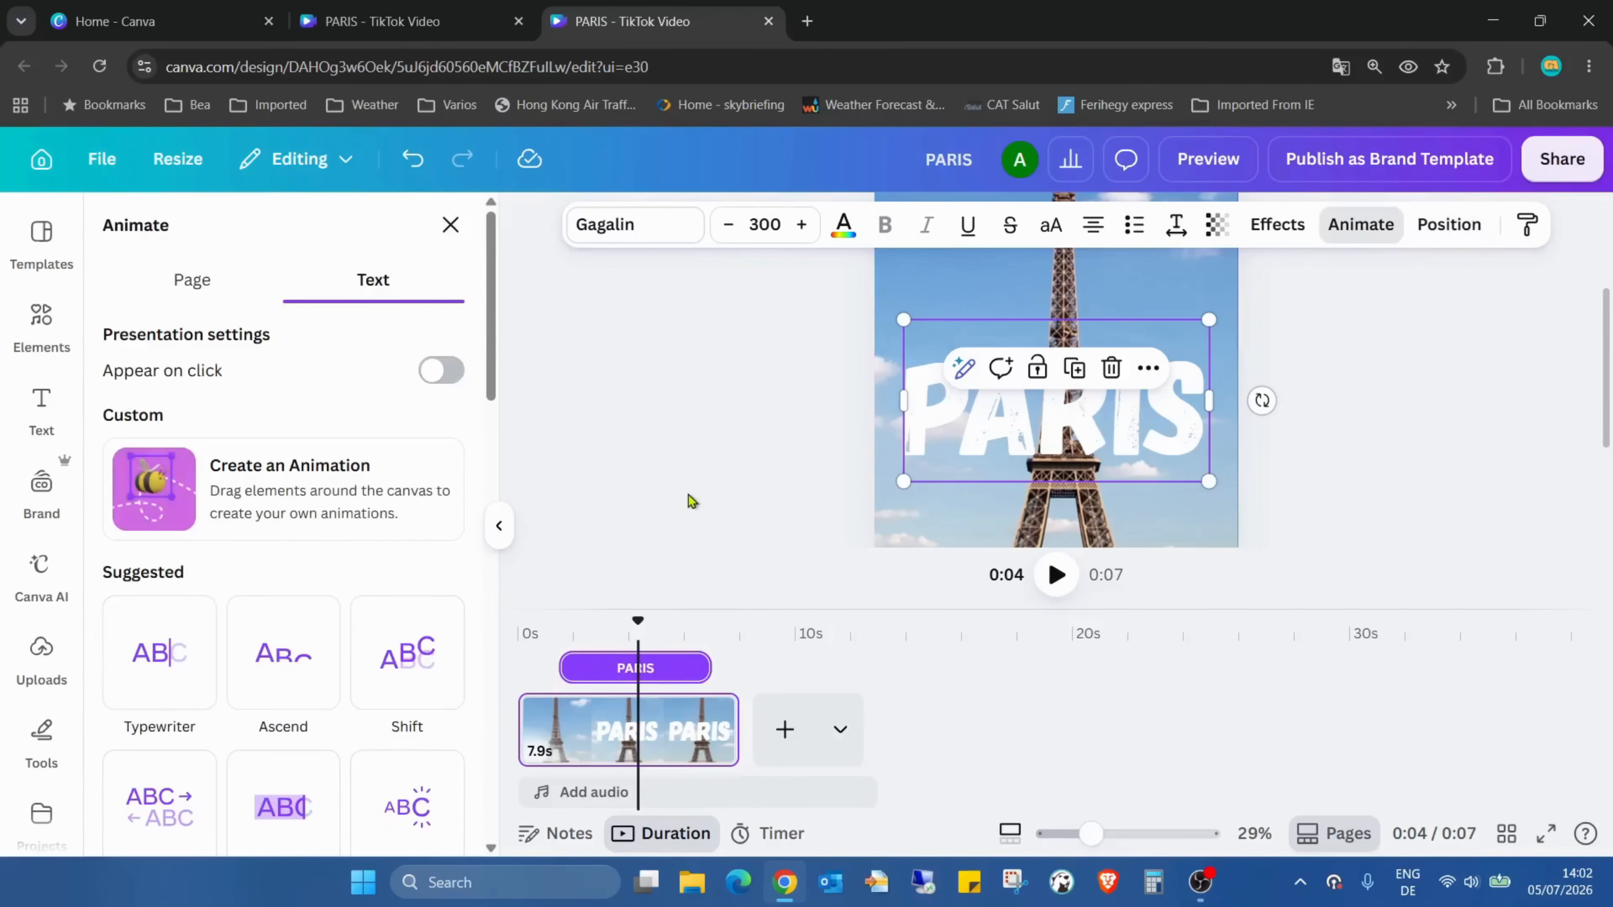
scroll(321, 526, "down", 3)
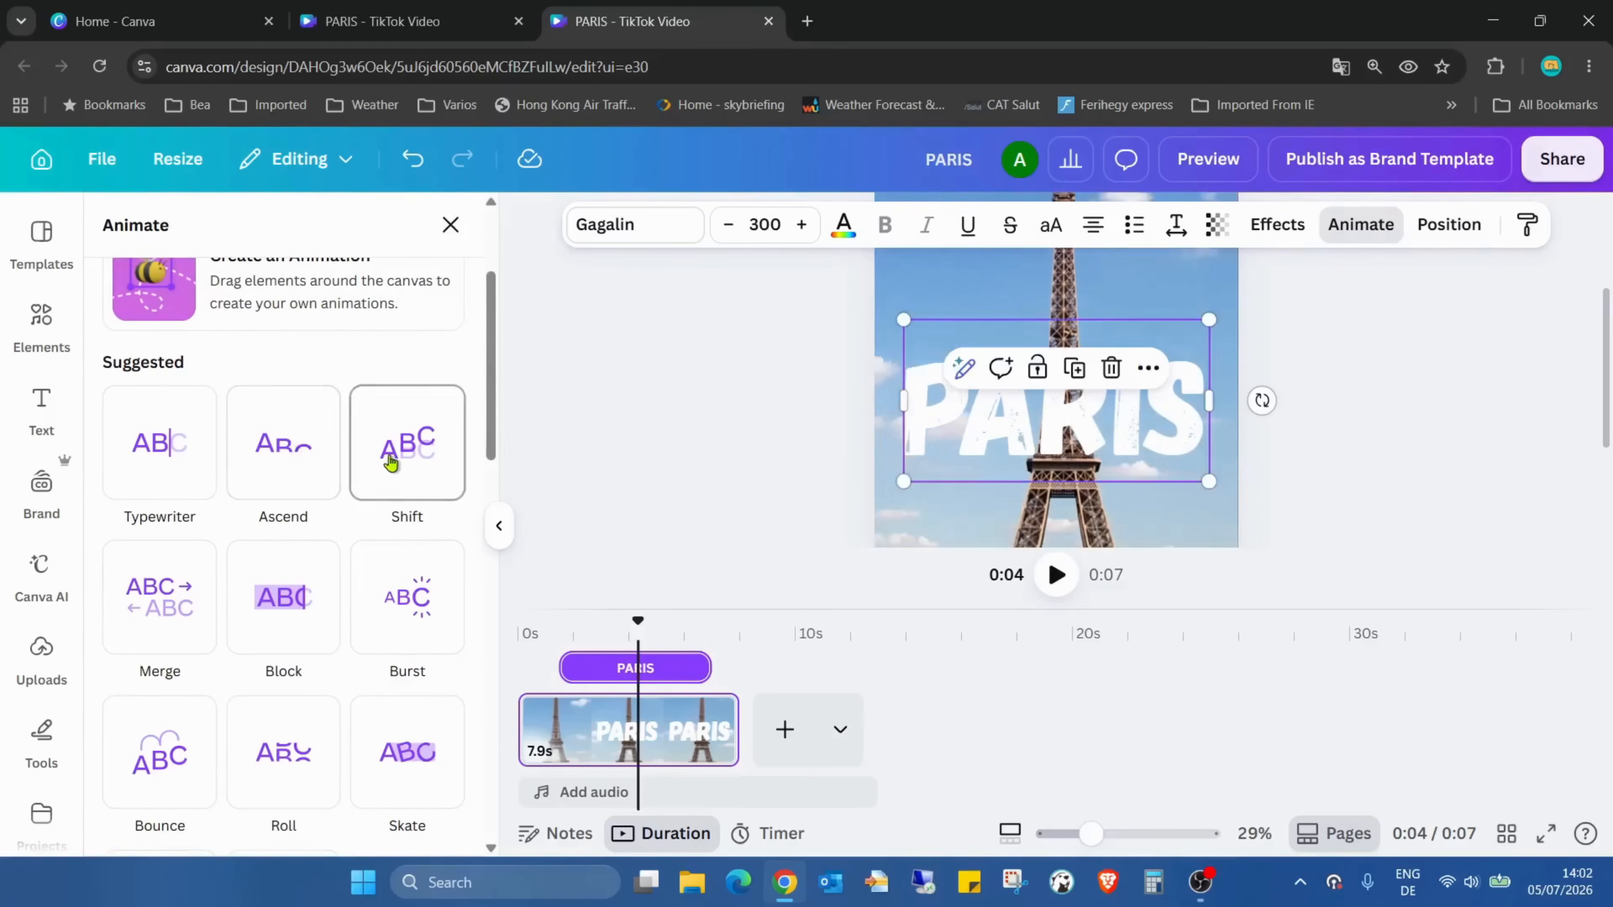
left_click(386, 570)
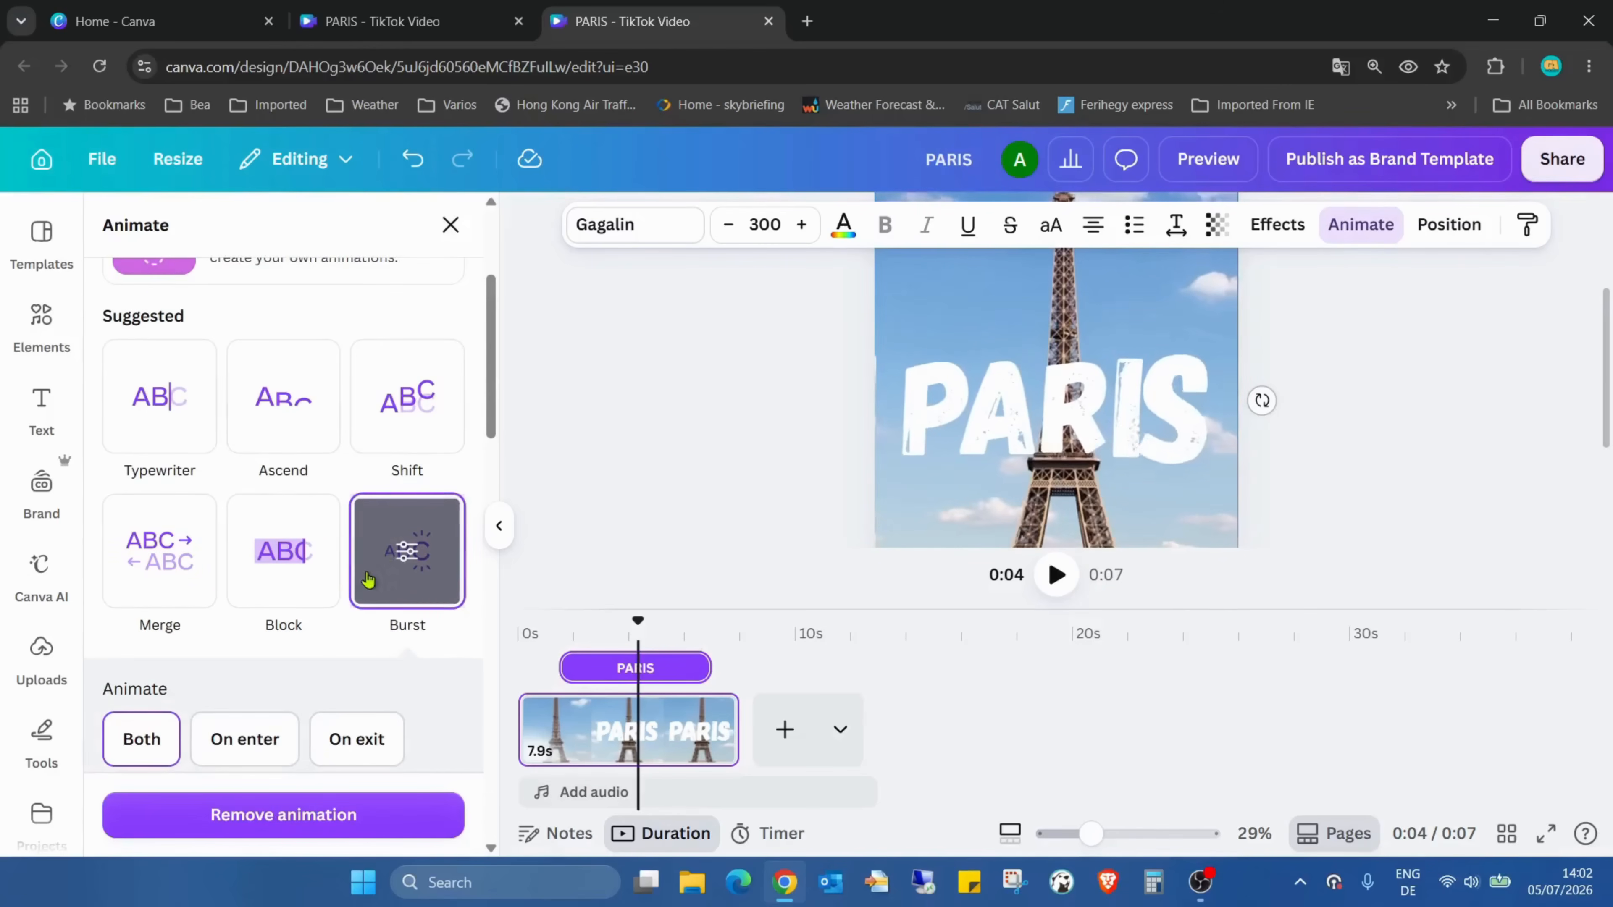
scroll(375, 559, "down", 3)
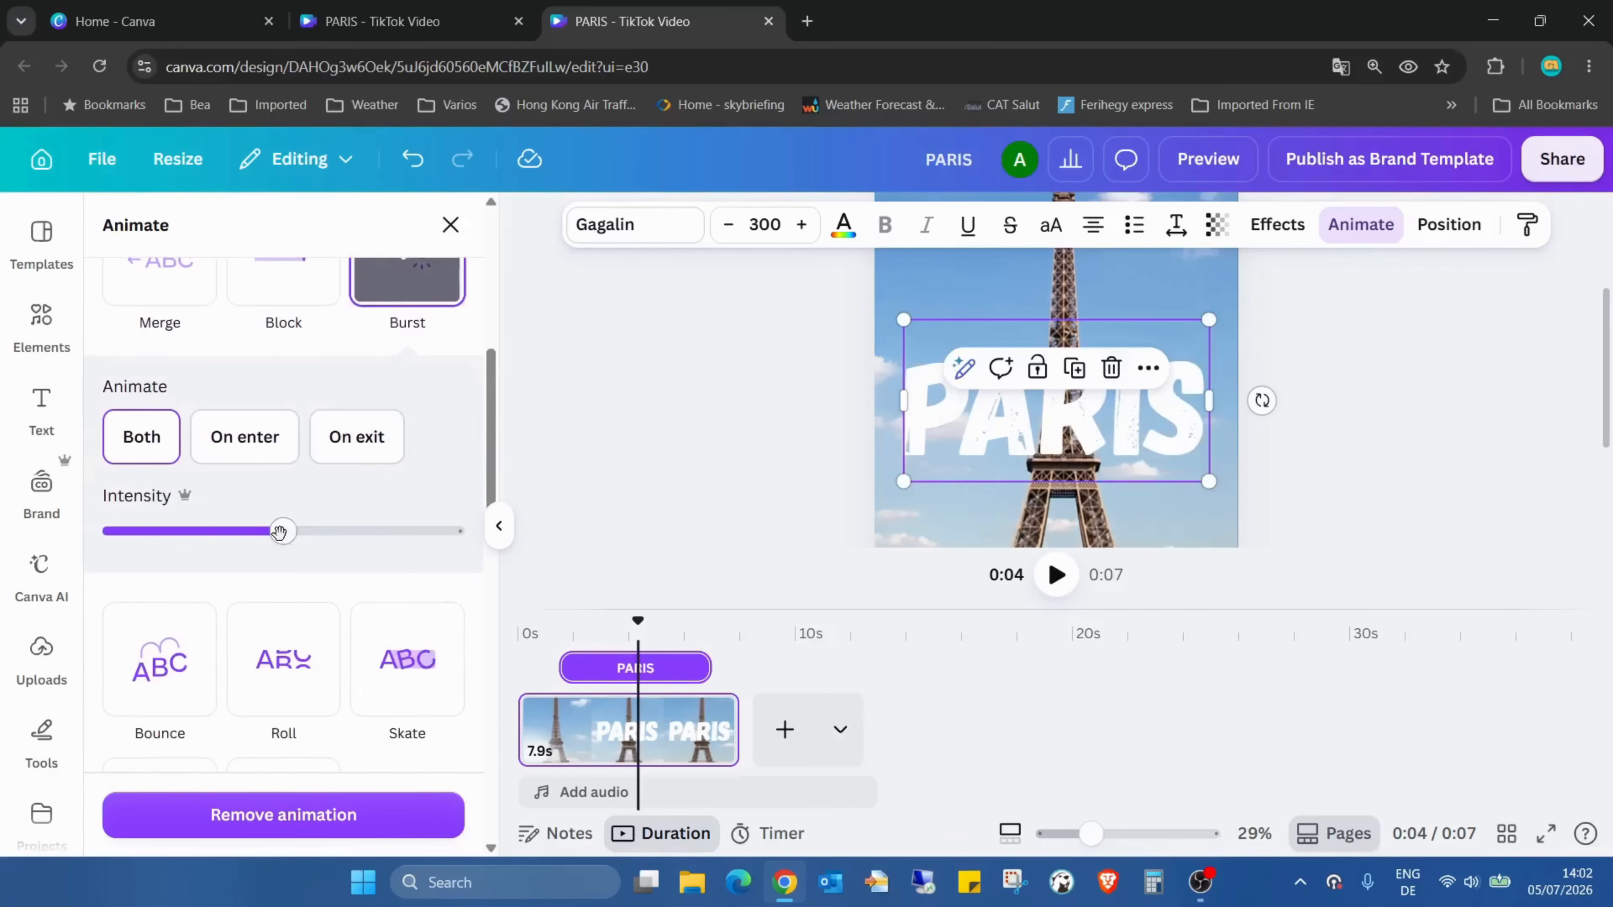
left_click(198, 528)
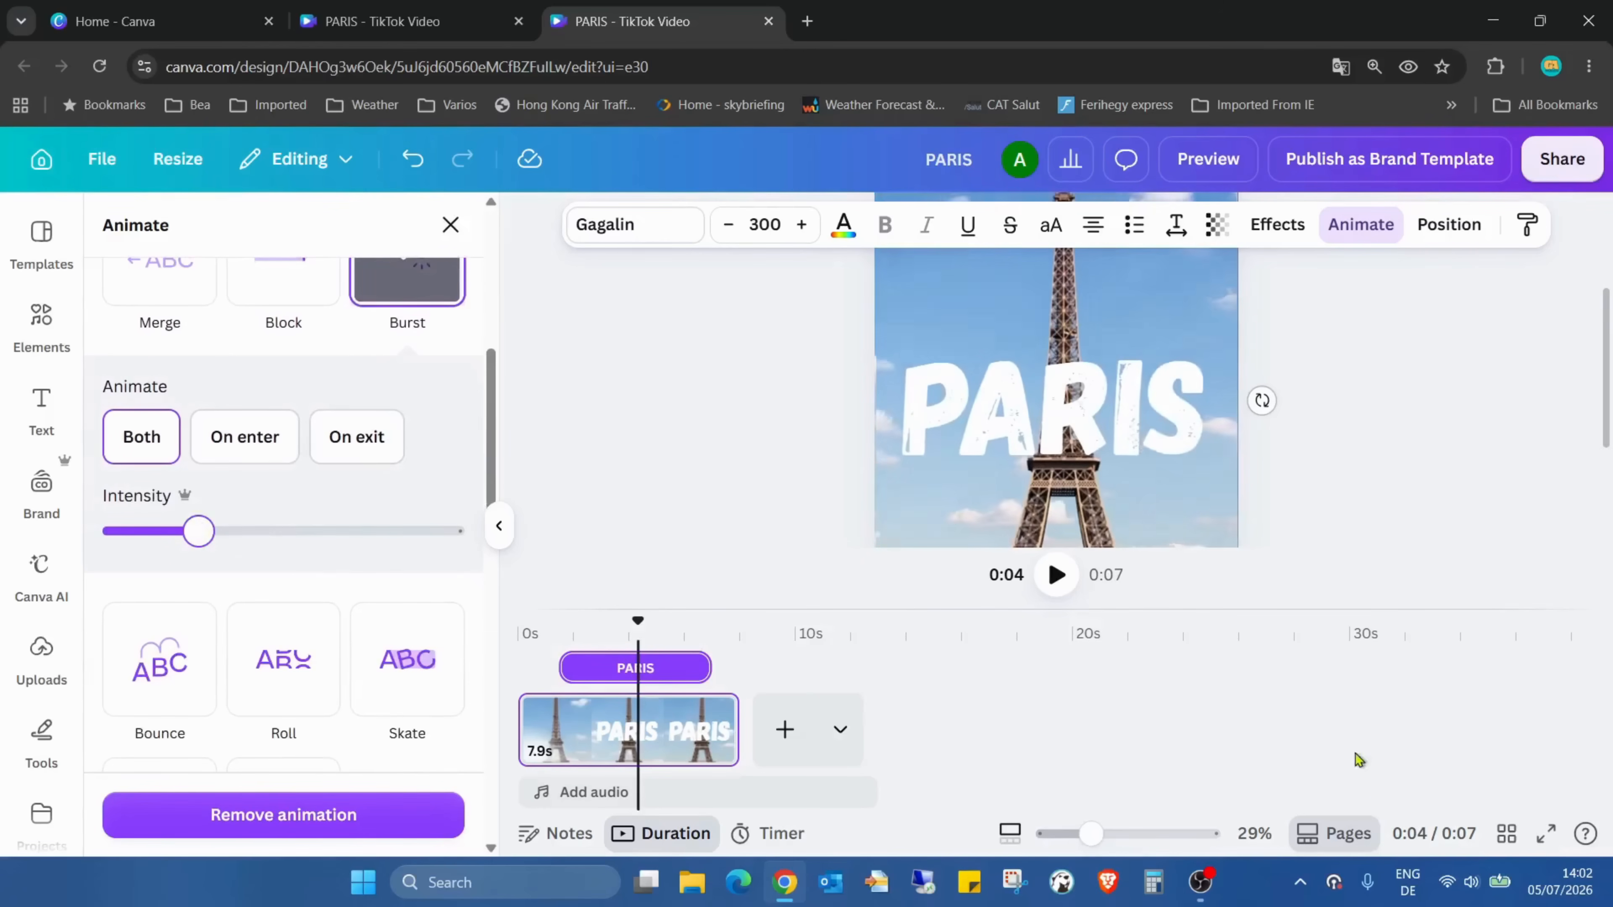
left_click(1537, 842)
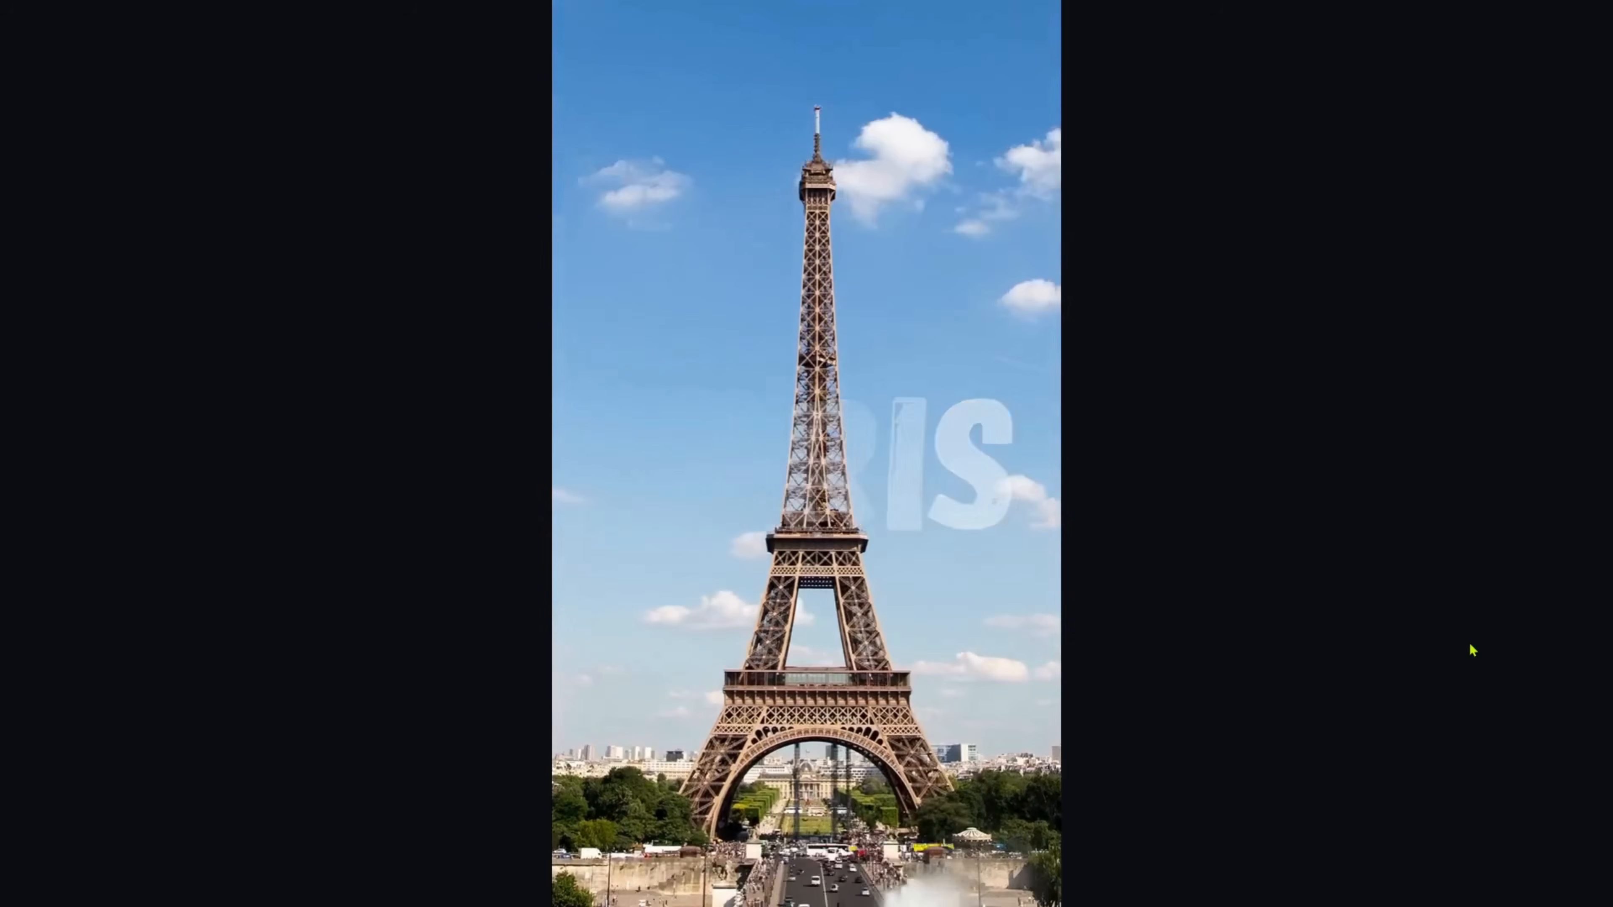
key("Escape")
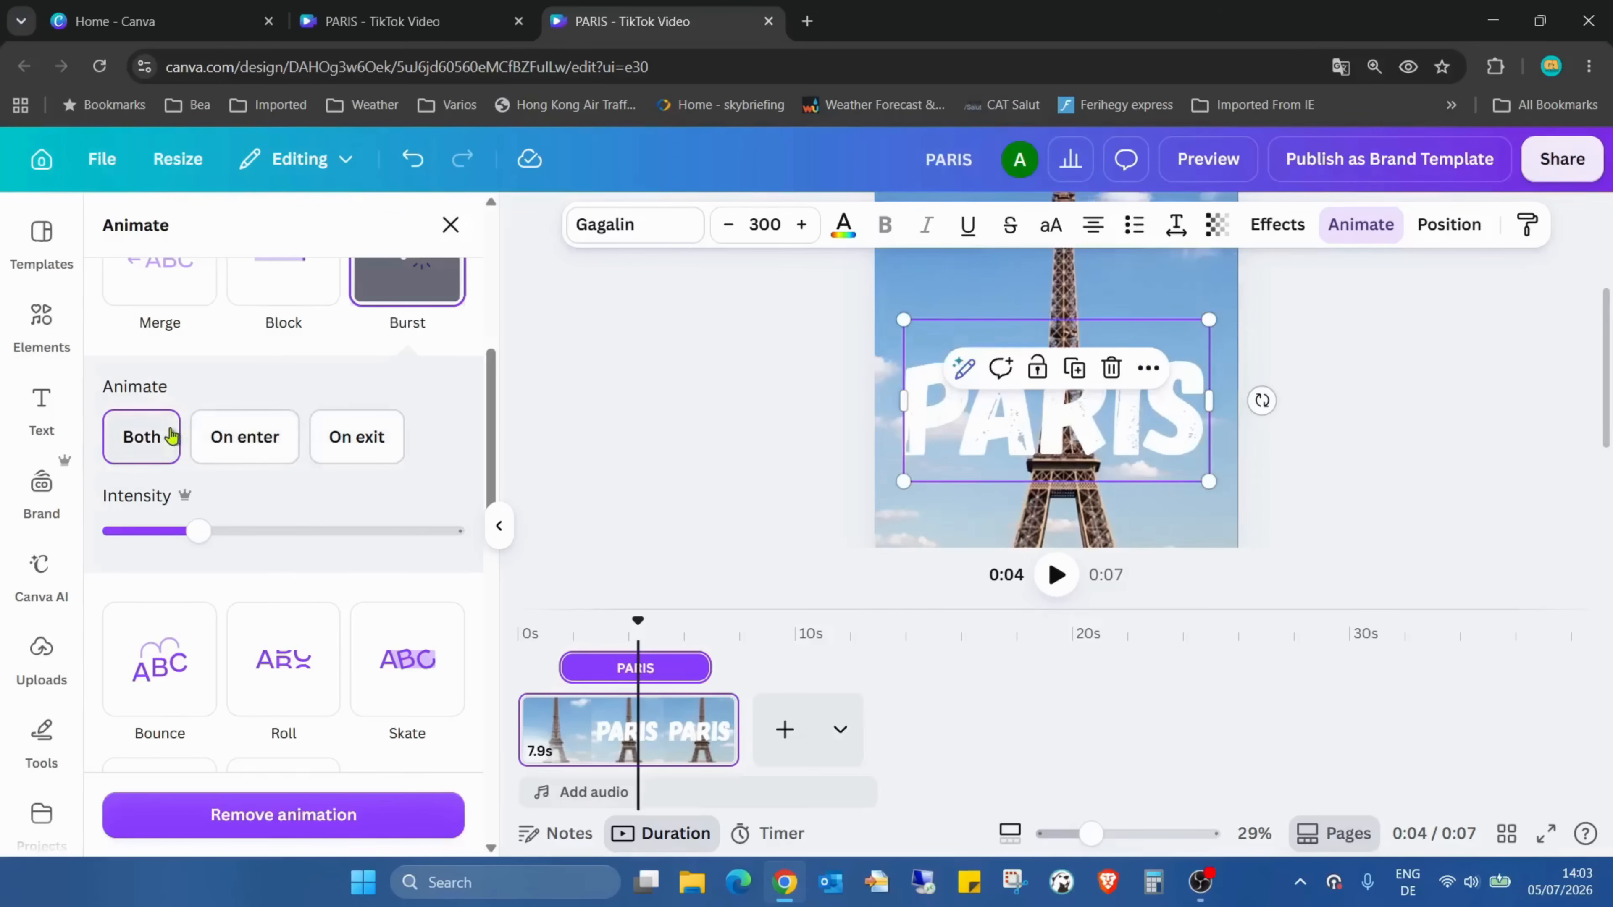
- Apply the Rise animation to the PARIS text on both enter and exit with reverse exit animation enabled, and preview it full screen
scroll(425, 427, "down", 2)
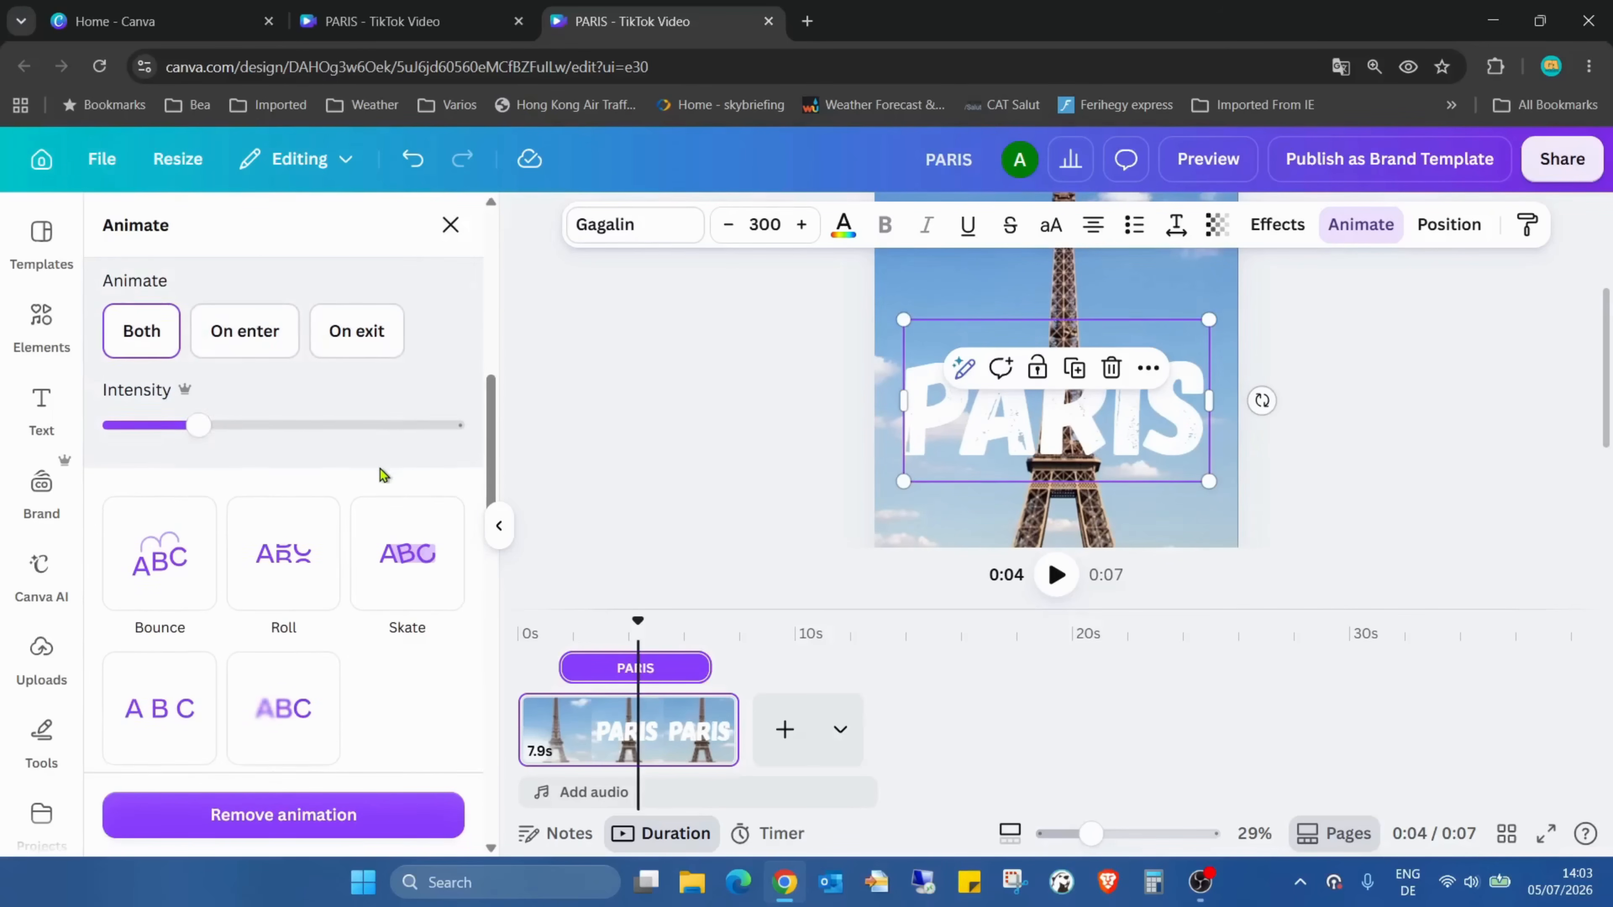
scroll(379, 467, "down", 8)
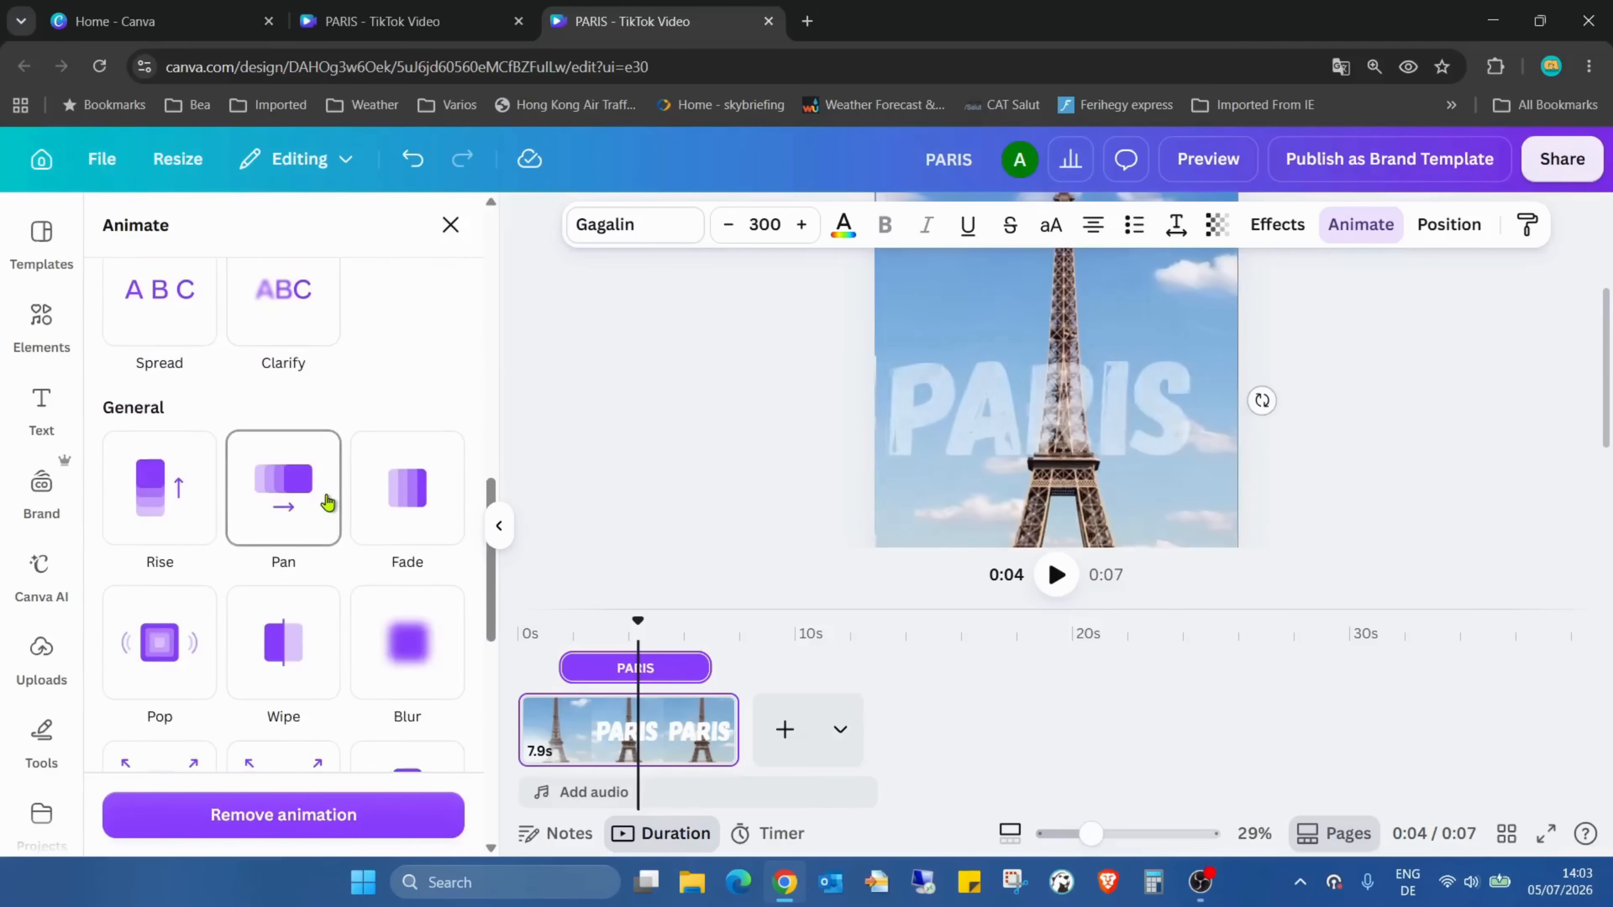
left_click(185, 530)
scroll(389, 540, "down", 1)
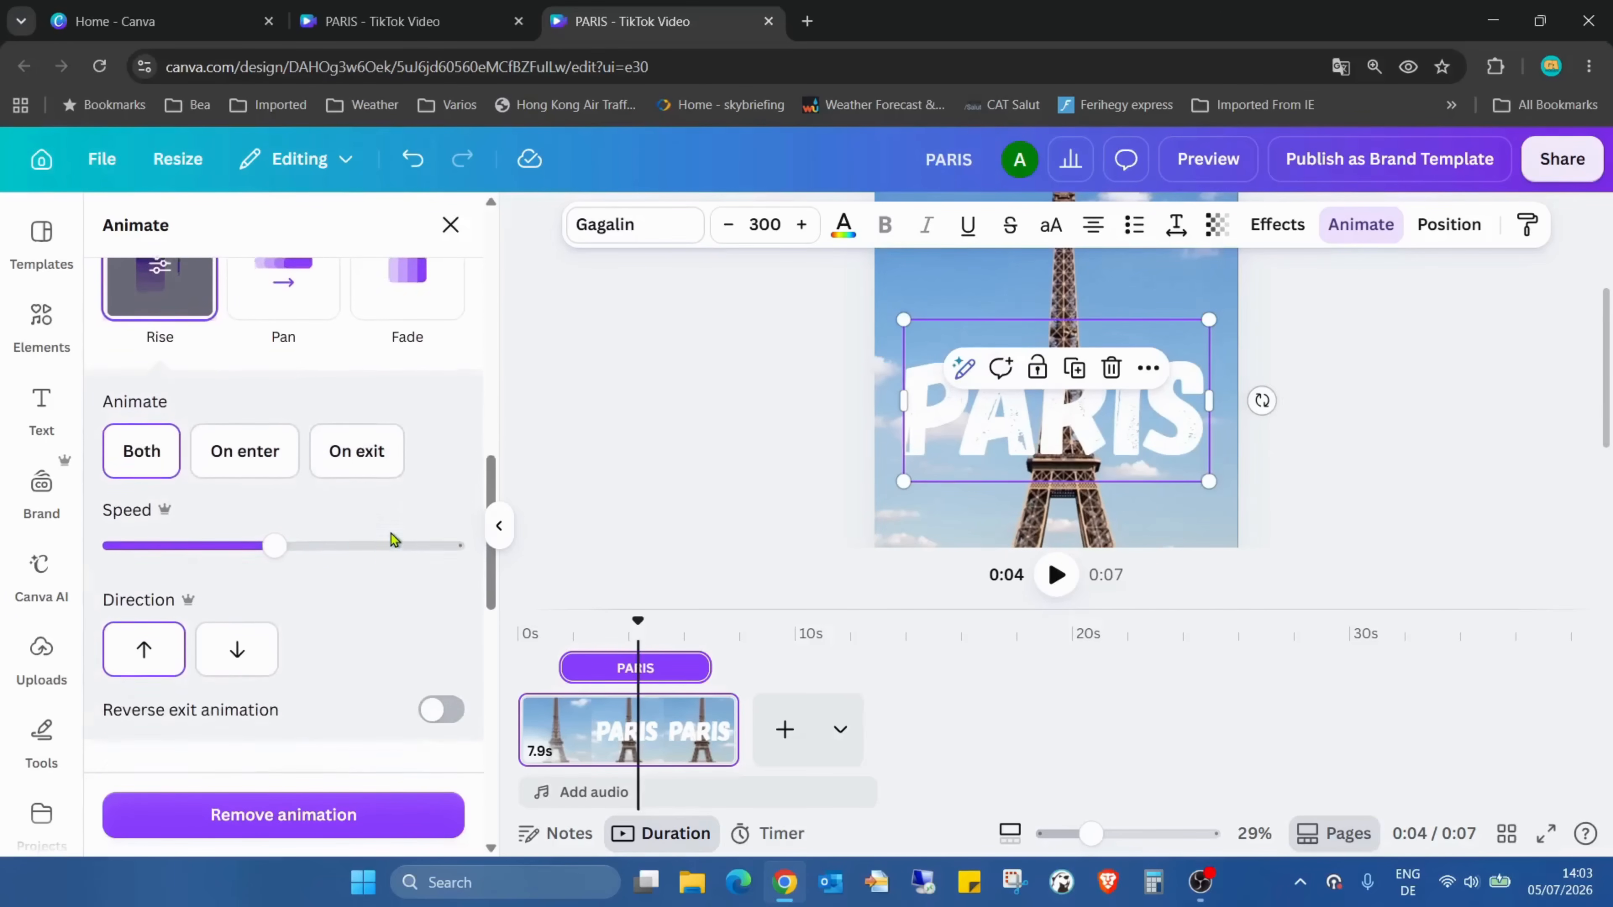
scroll(391, 539, "down", 1)
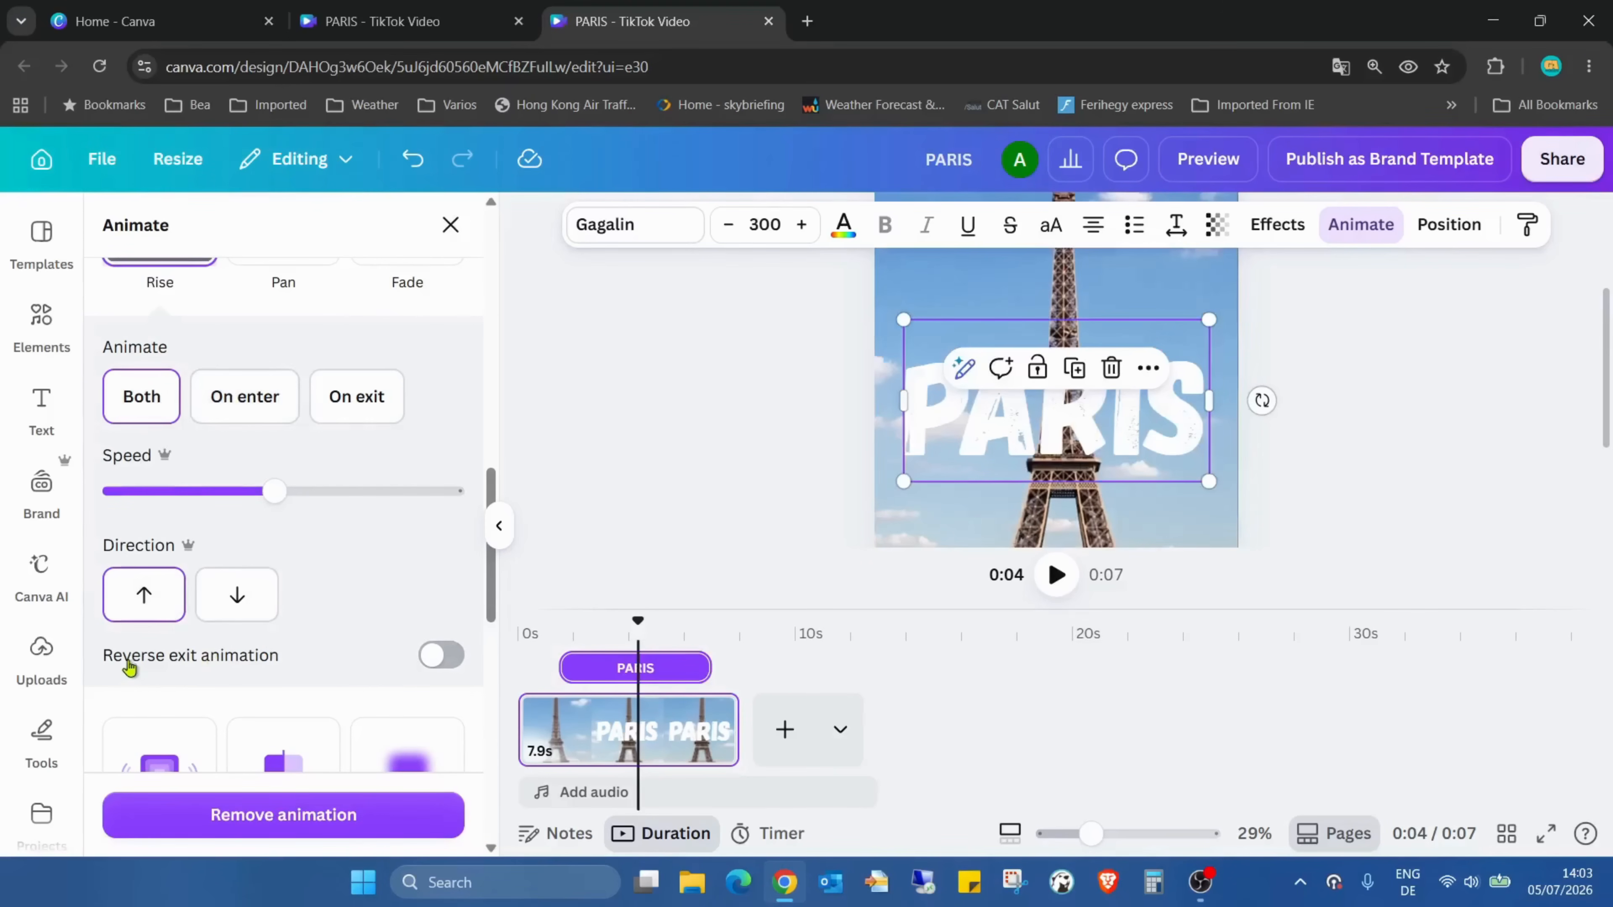
left_click(444, 655)
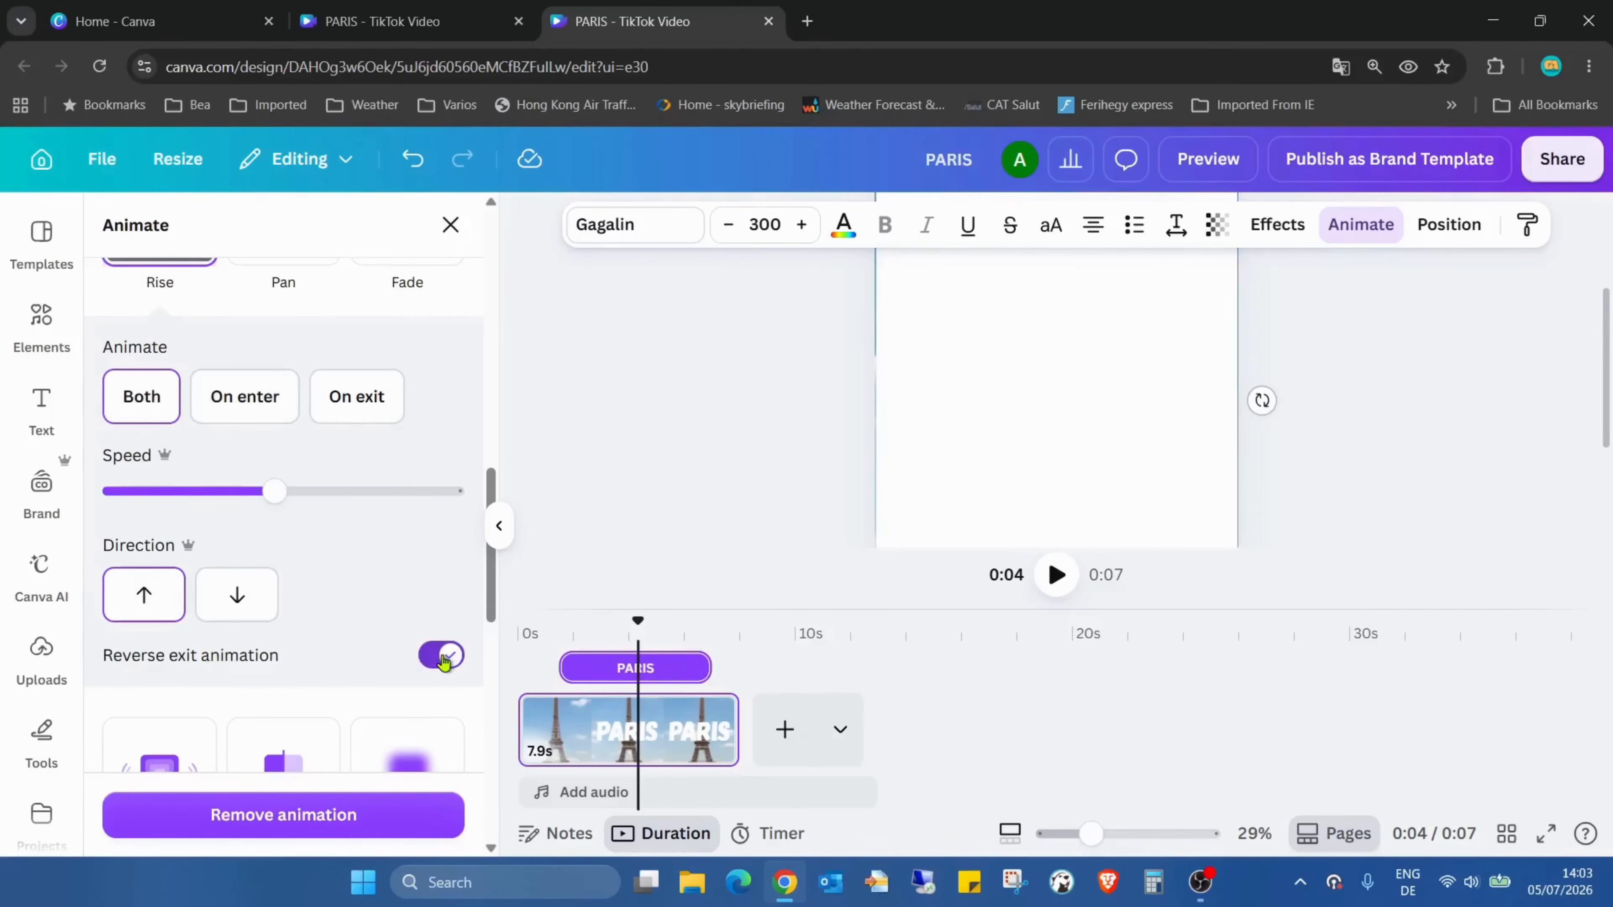
left_click(1547, 834)
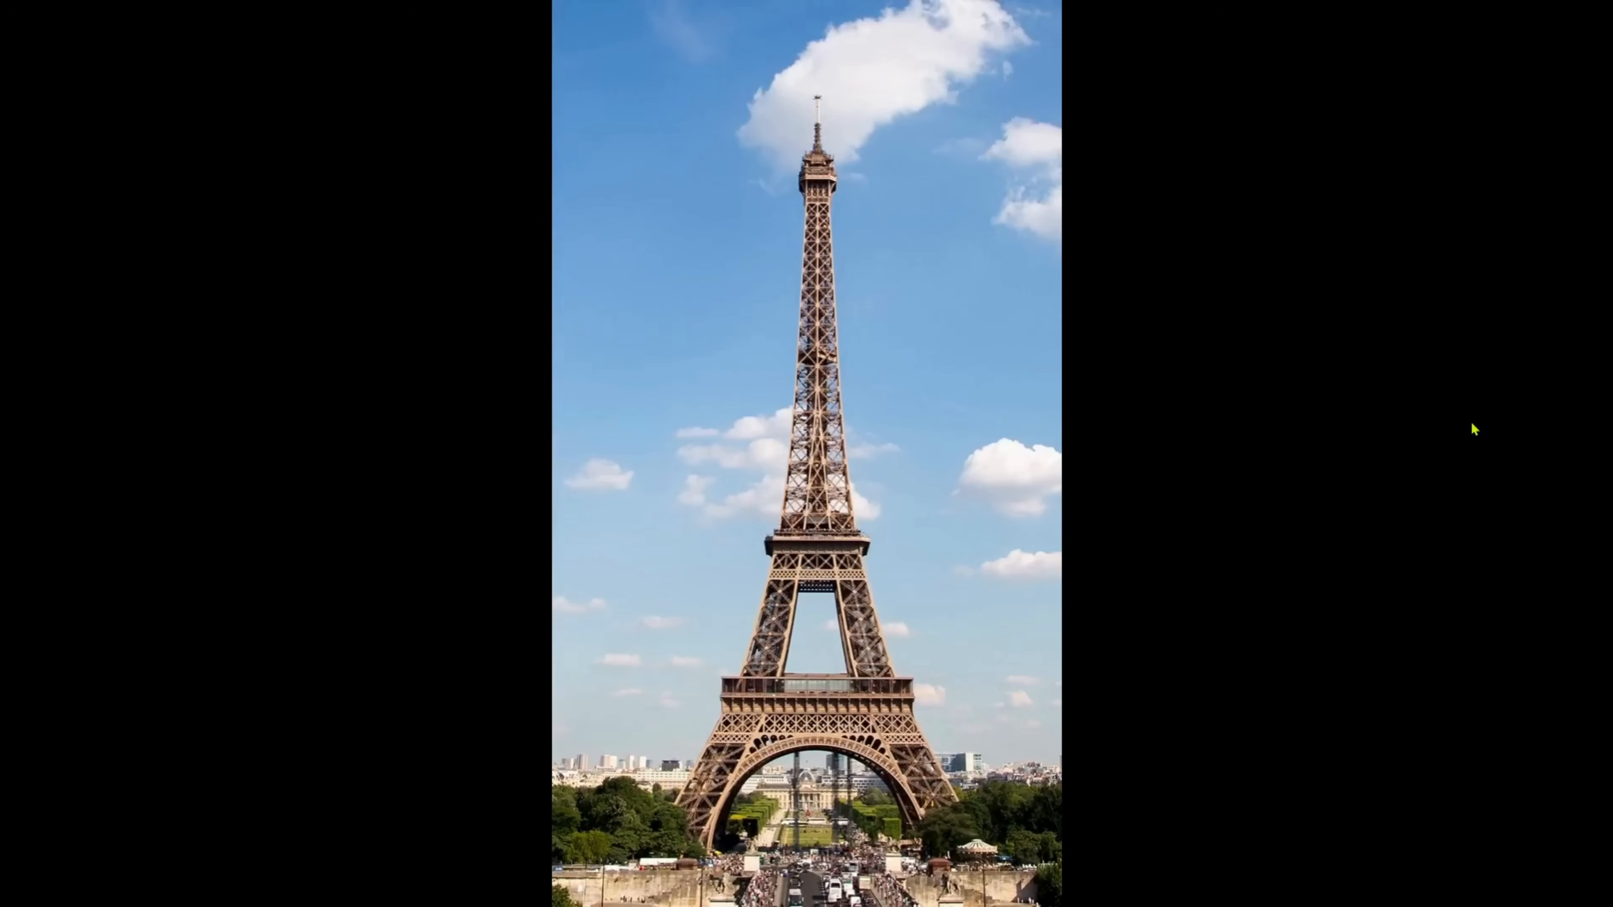
key("Escape")
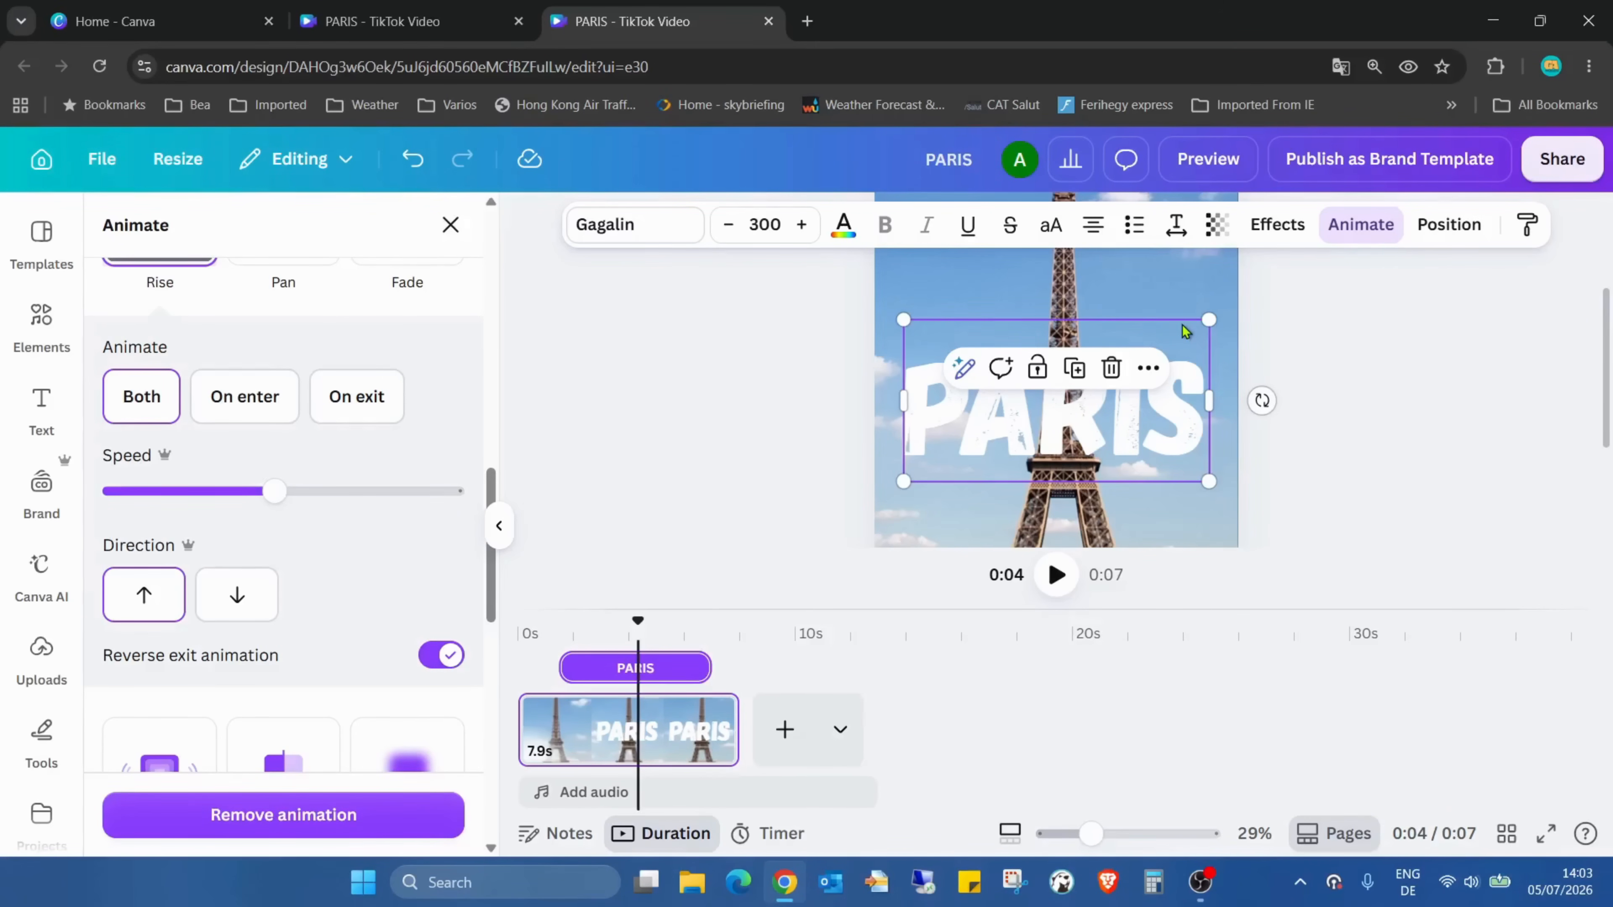
- Limit the PARIS text's Rise animation to enter only, and trim the text's timing to end at about 4.2 seconds
left_click(211, 400)
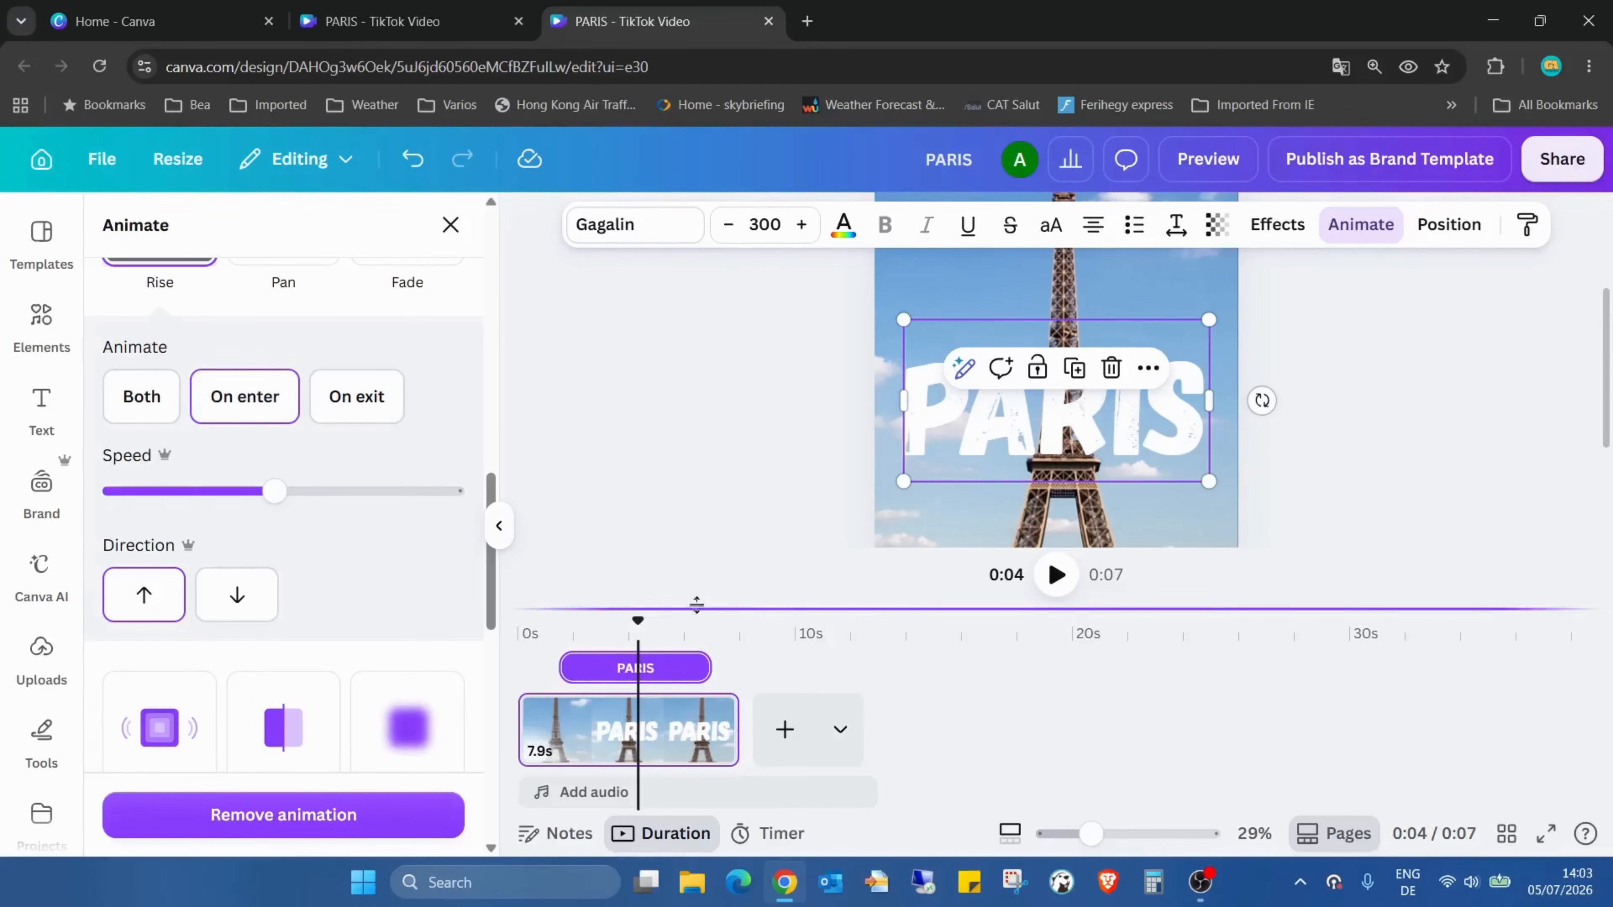
mouse_move(640, 627)
left_mouse_down()
mouse_move(727, 628)
mouse_move(635, 638)
left_mouse_up()
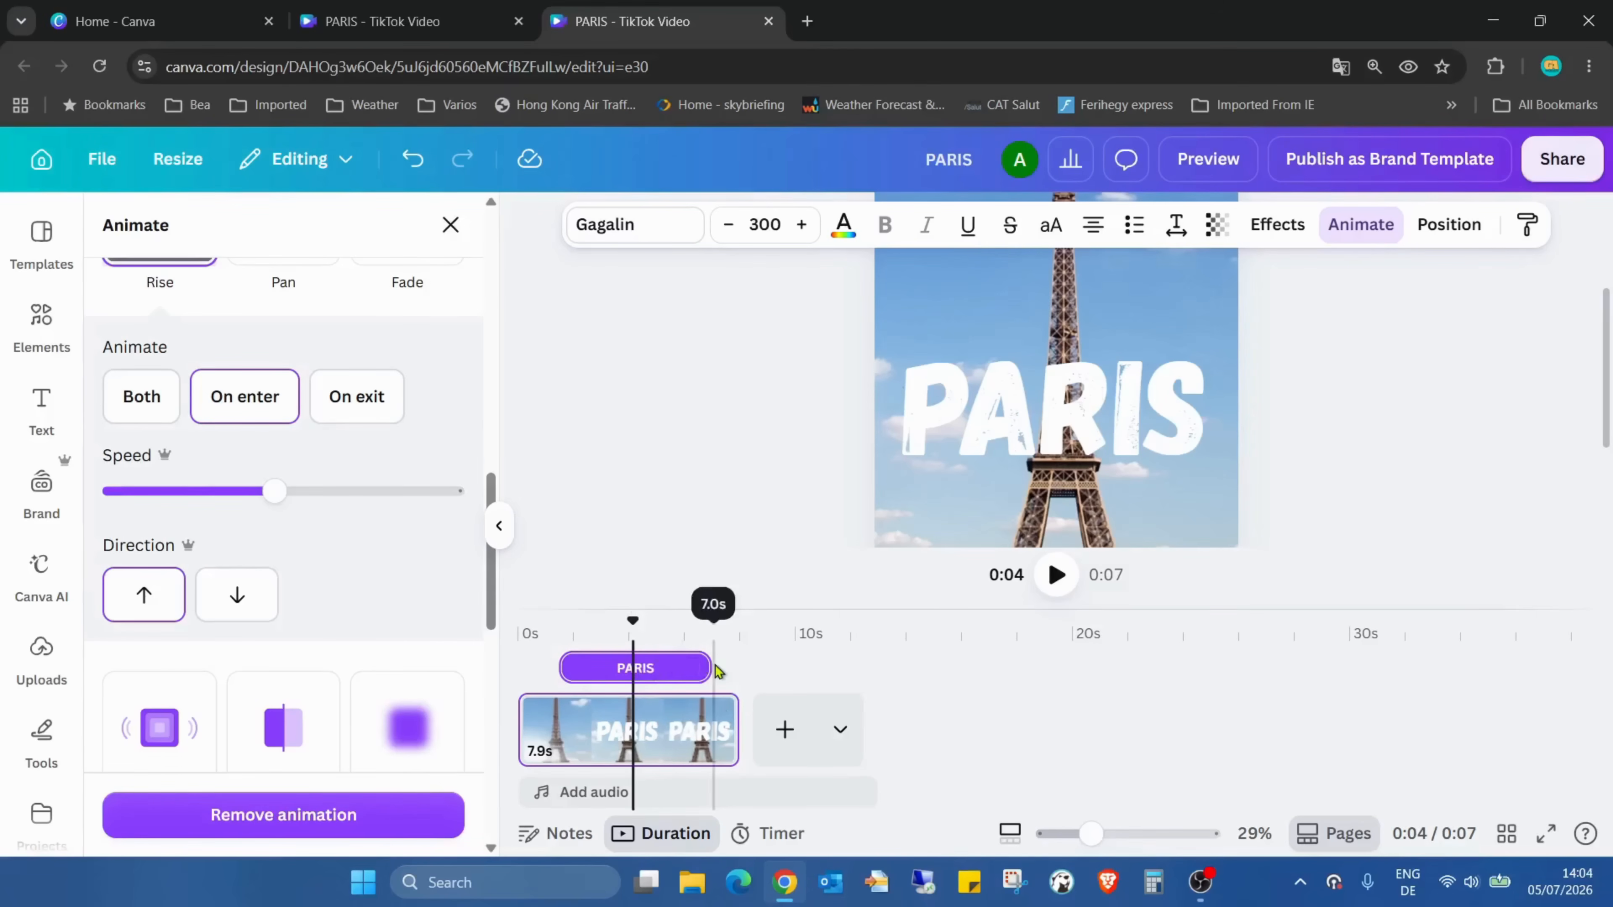
left_click_drag(703, 665, 630, 672)
- Try to paste a copy of the PARIS text at about 4.6 seconds
left_click(598, 632)
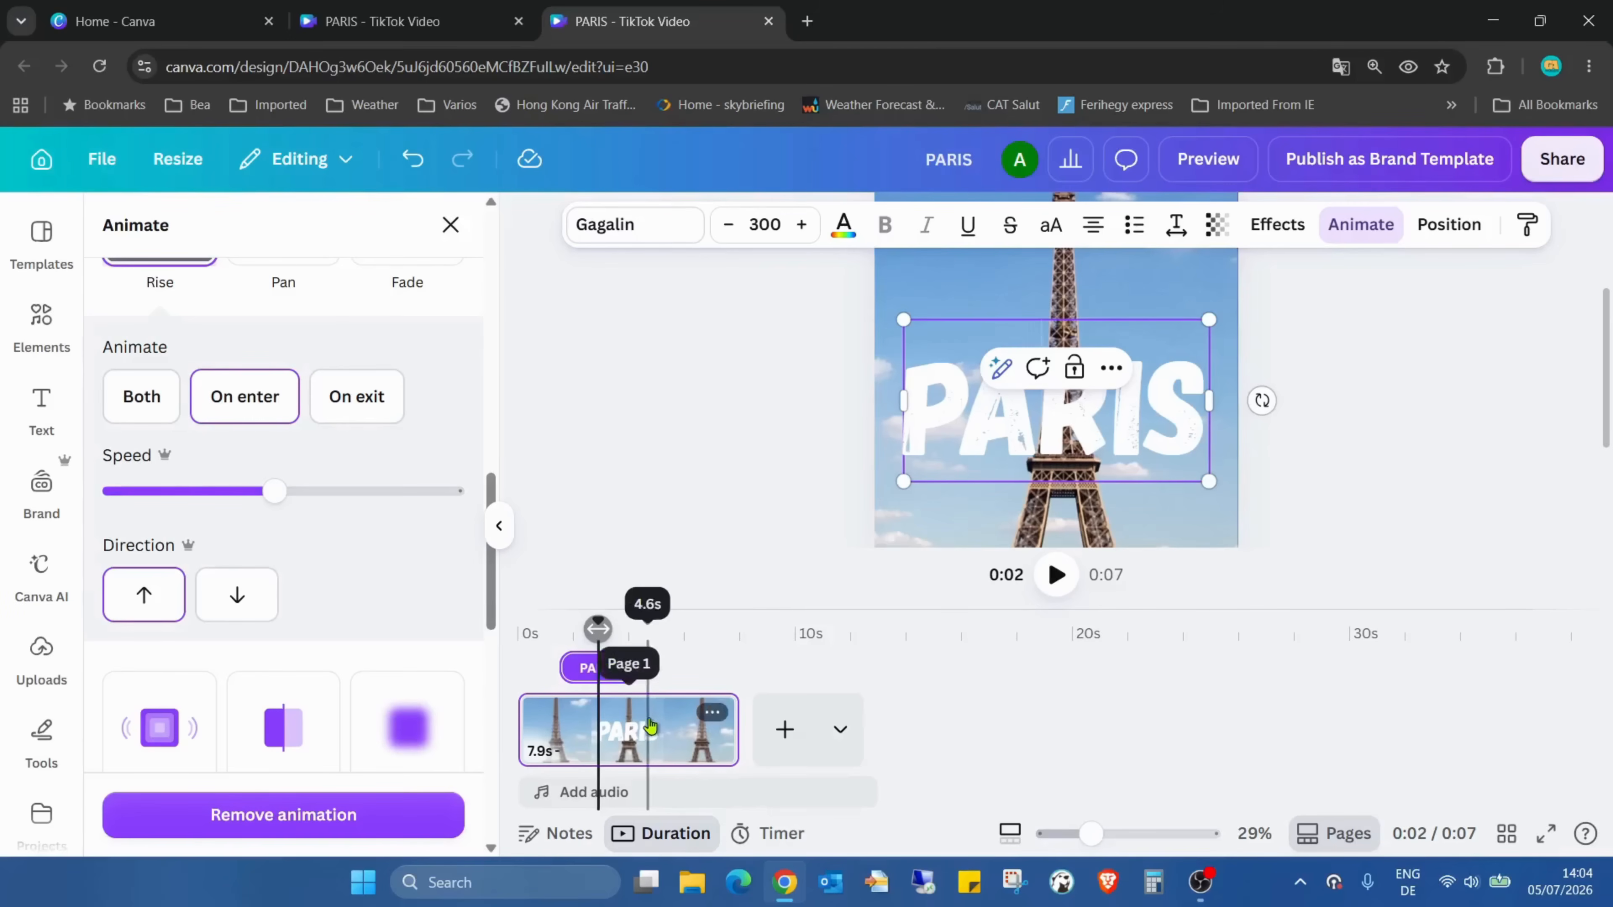
left_click(647, 632)
key("ctrl+v")
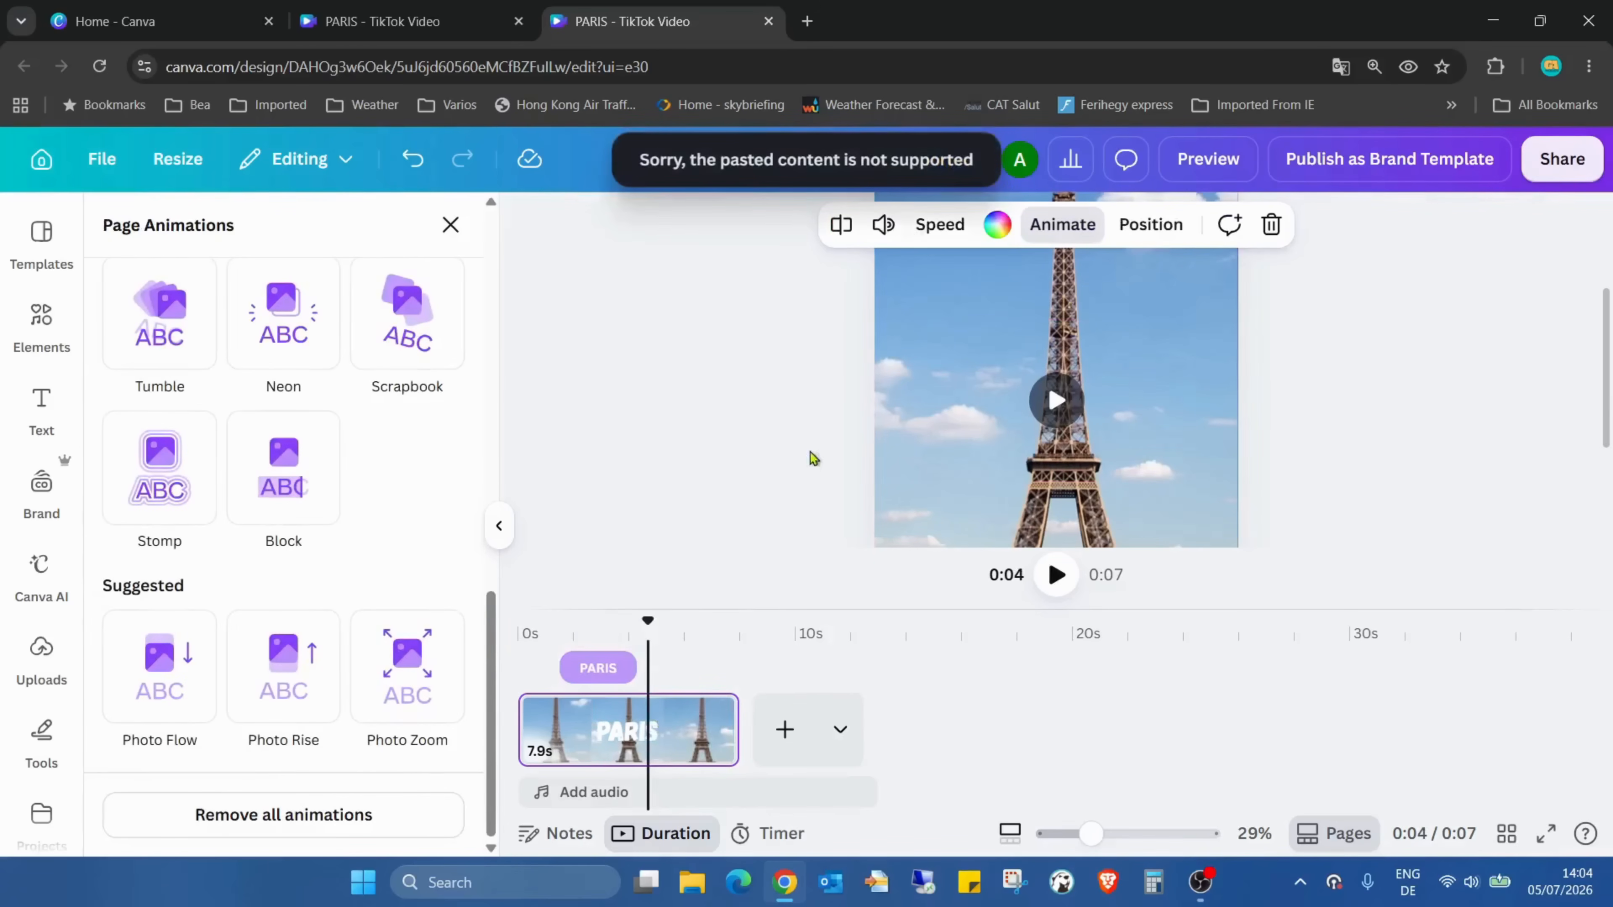
- Duplicate the PARIS text on the same page
left_click(549, 632)
left_click(612, 672)
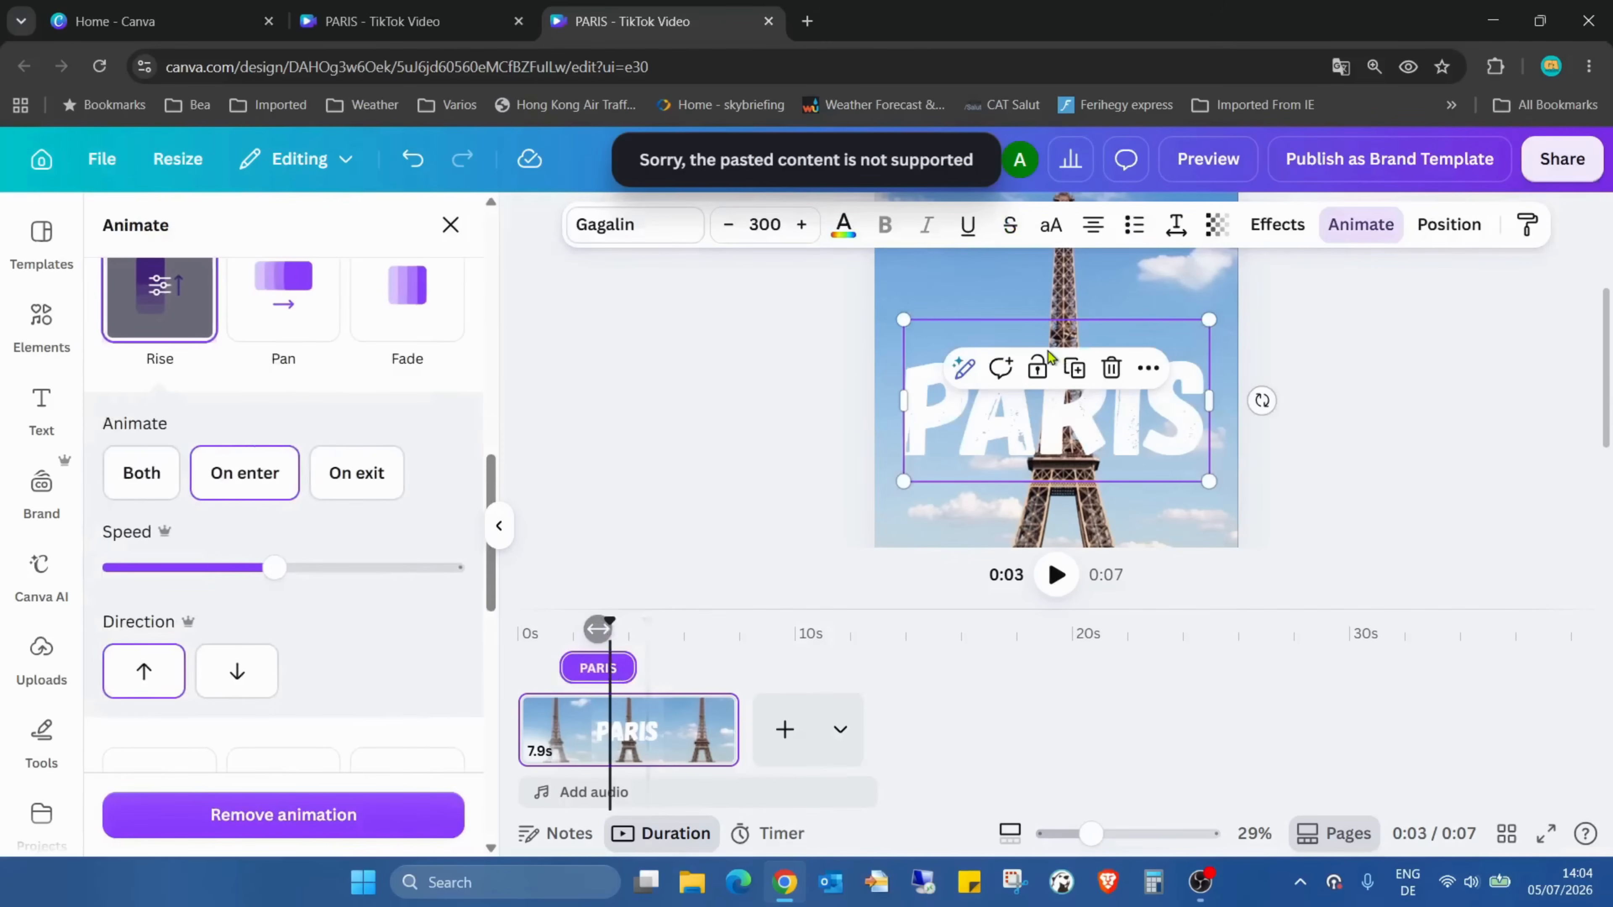
left_click(1035, 439)
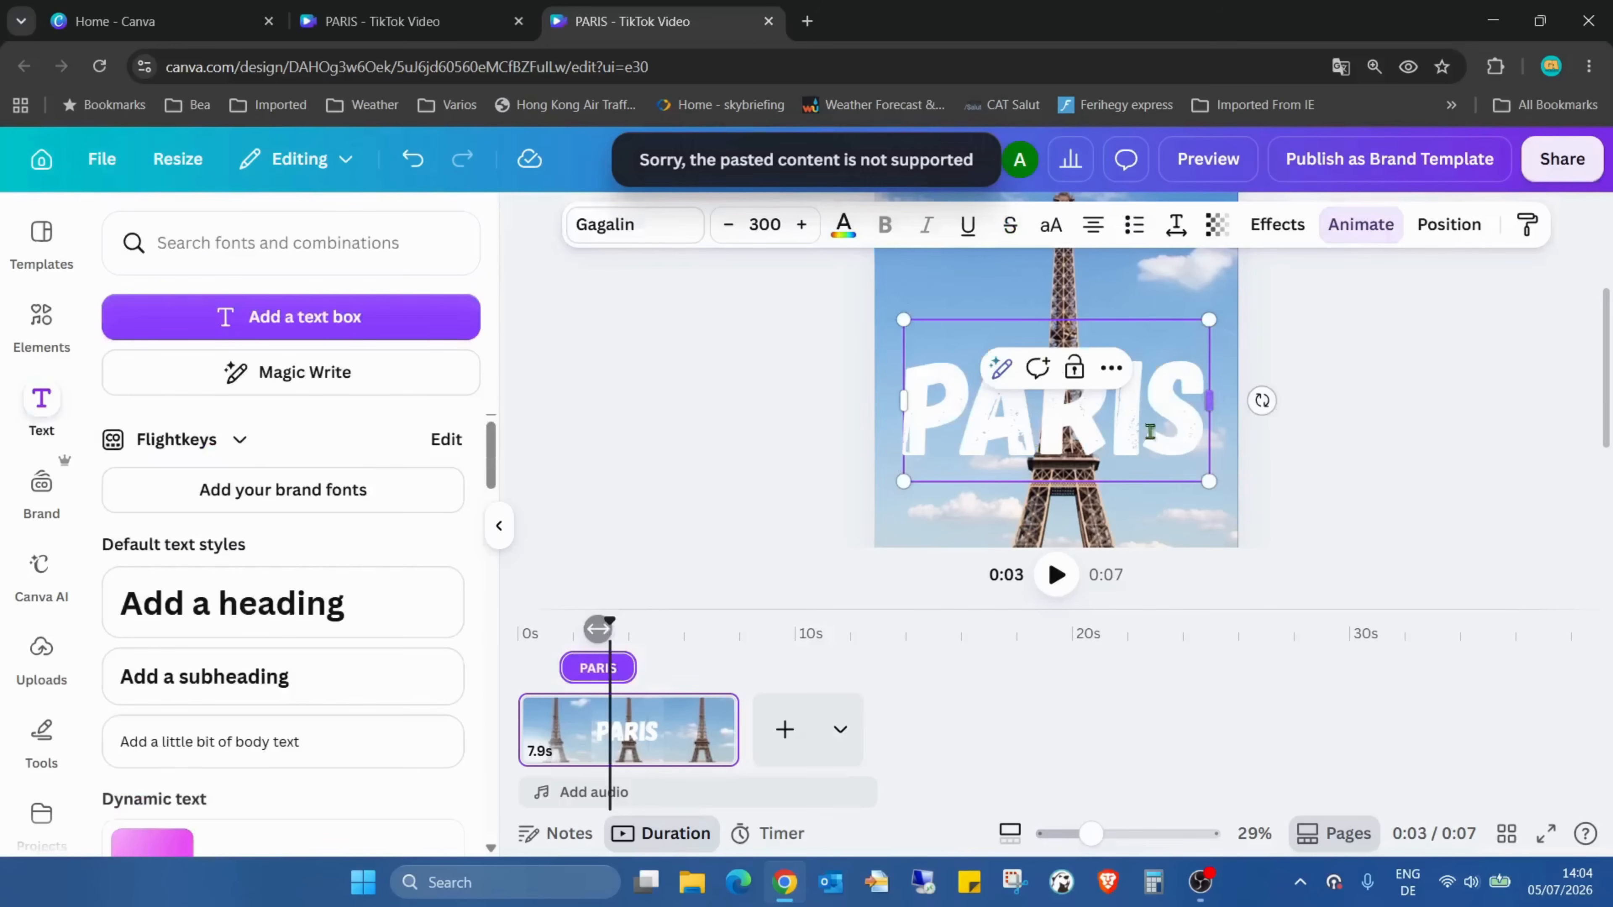
left_click(1337, 365)
left_click(1125, 346)
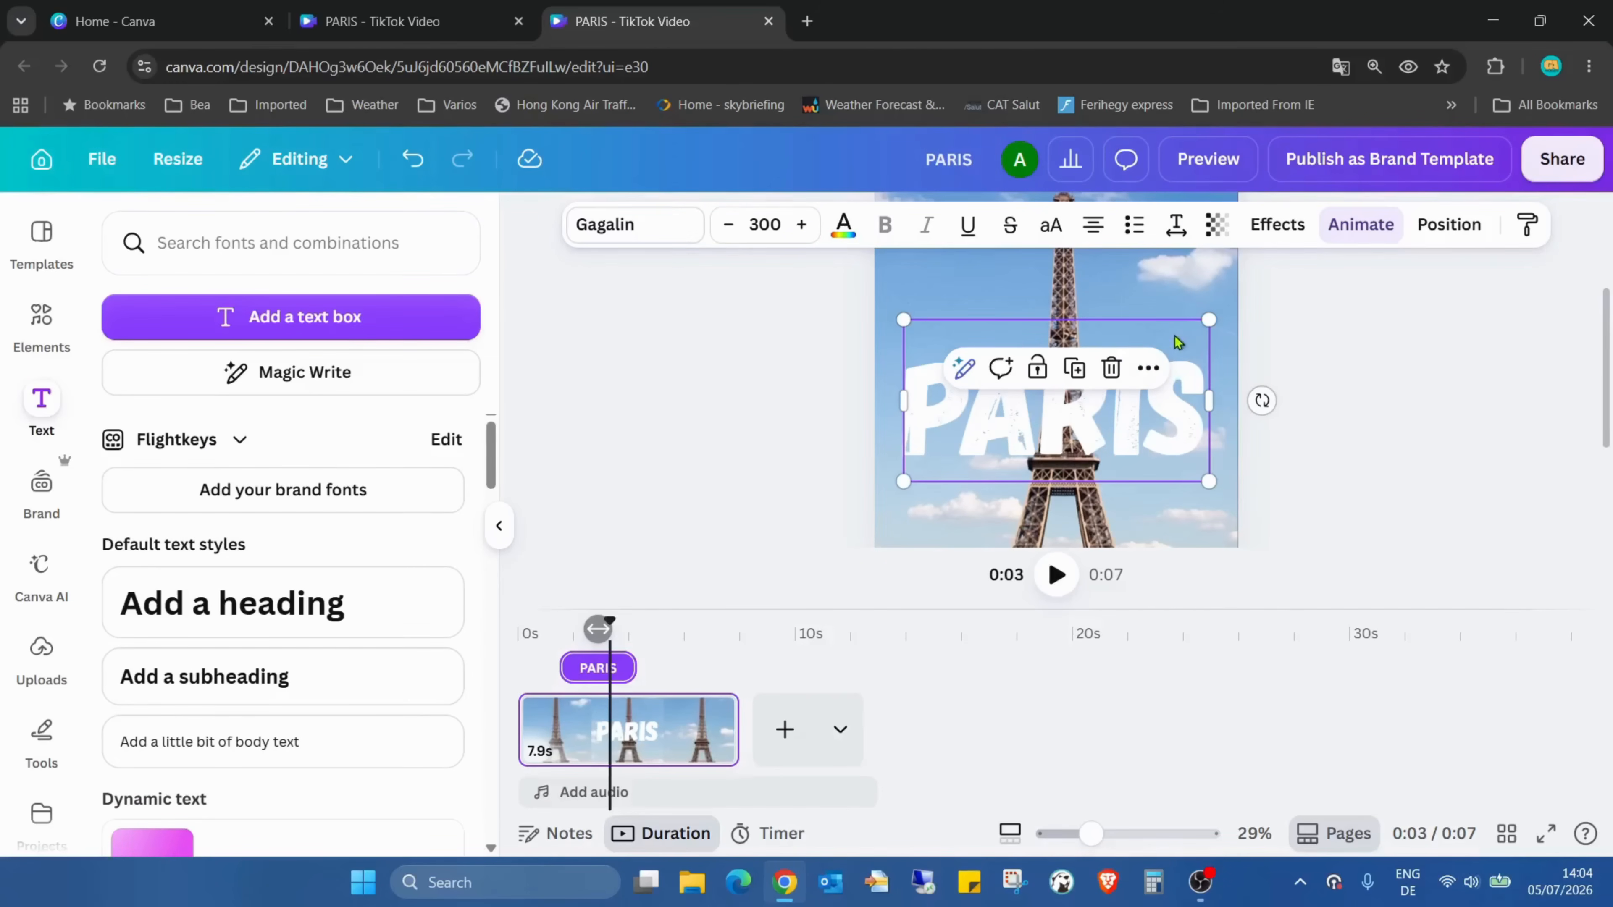
key("ctrl+d")
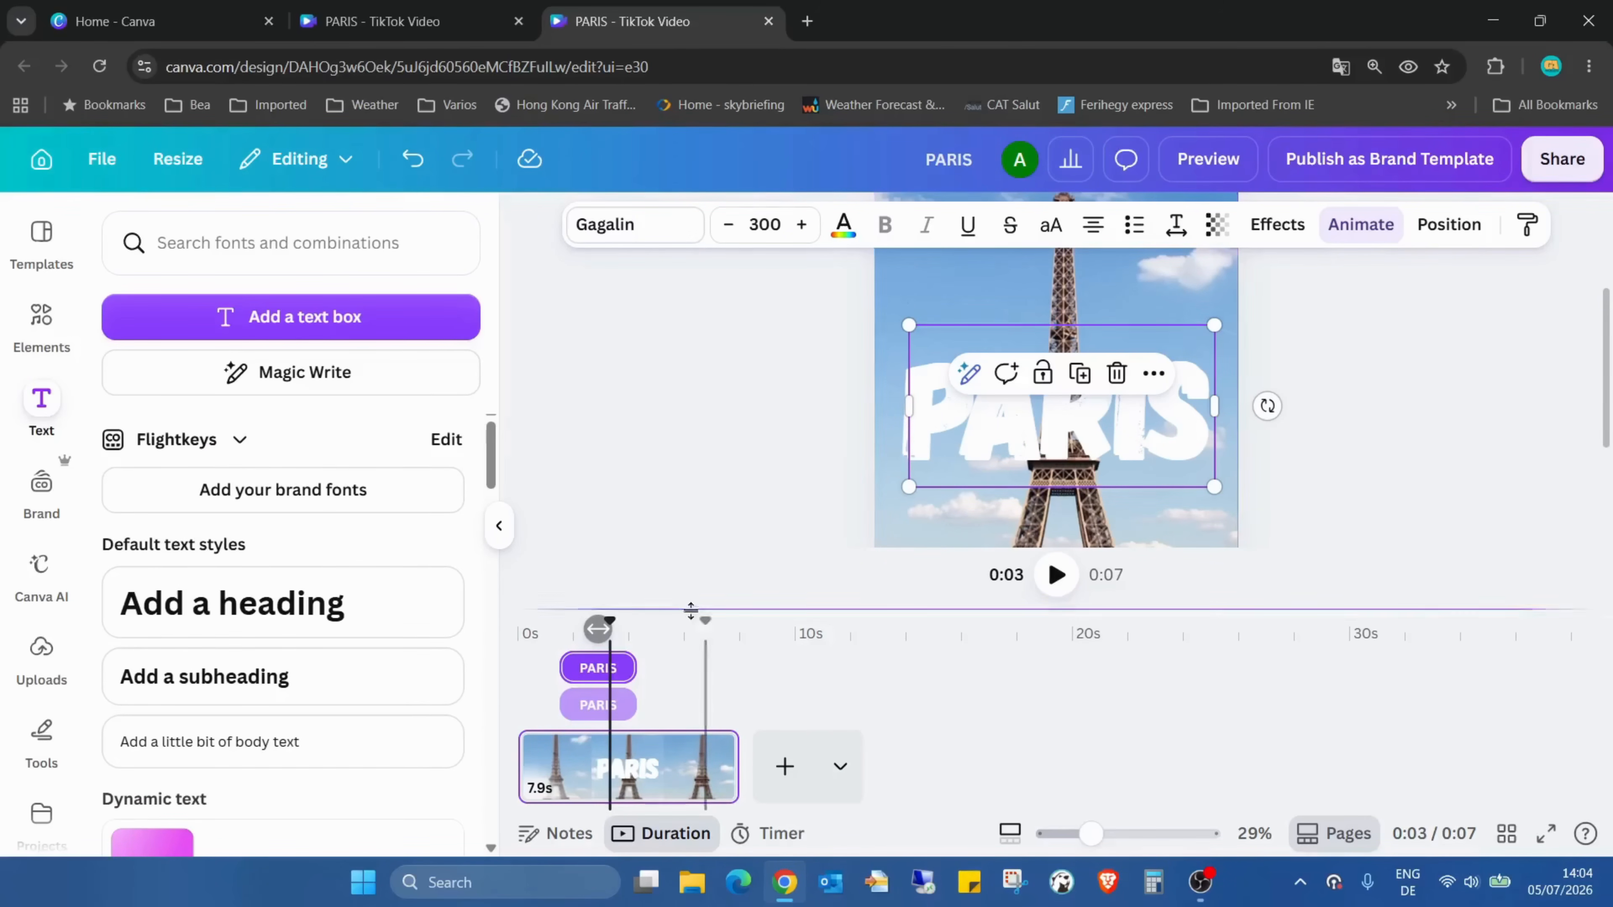
- Shift the duplicate PARIS text's timing to start at about 3.3 seconds, and align it to the page's middle and centre
left_click_drag(595, 667, 643, 664)
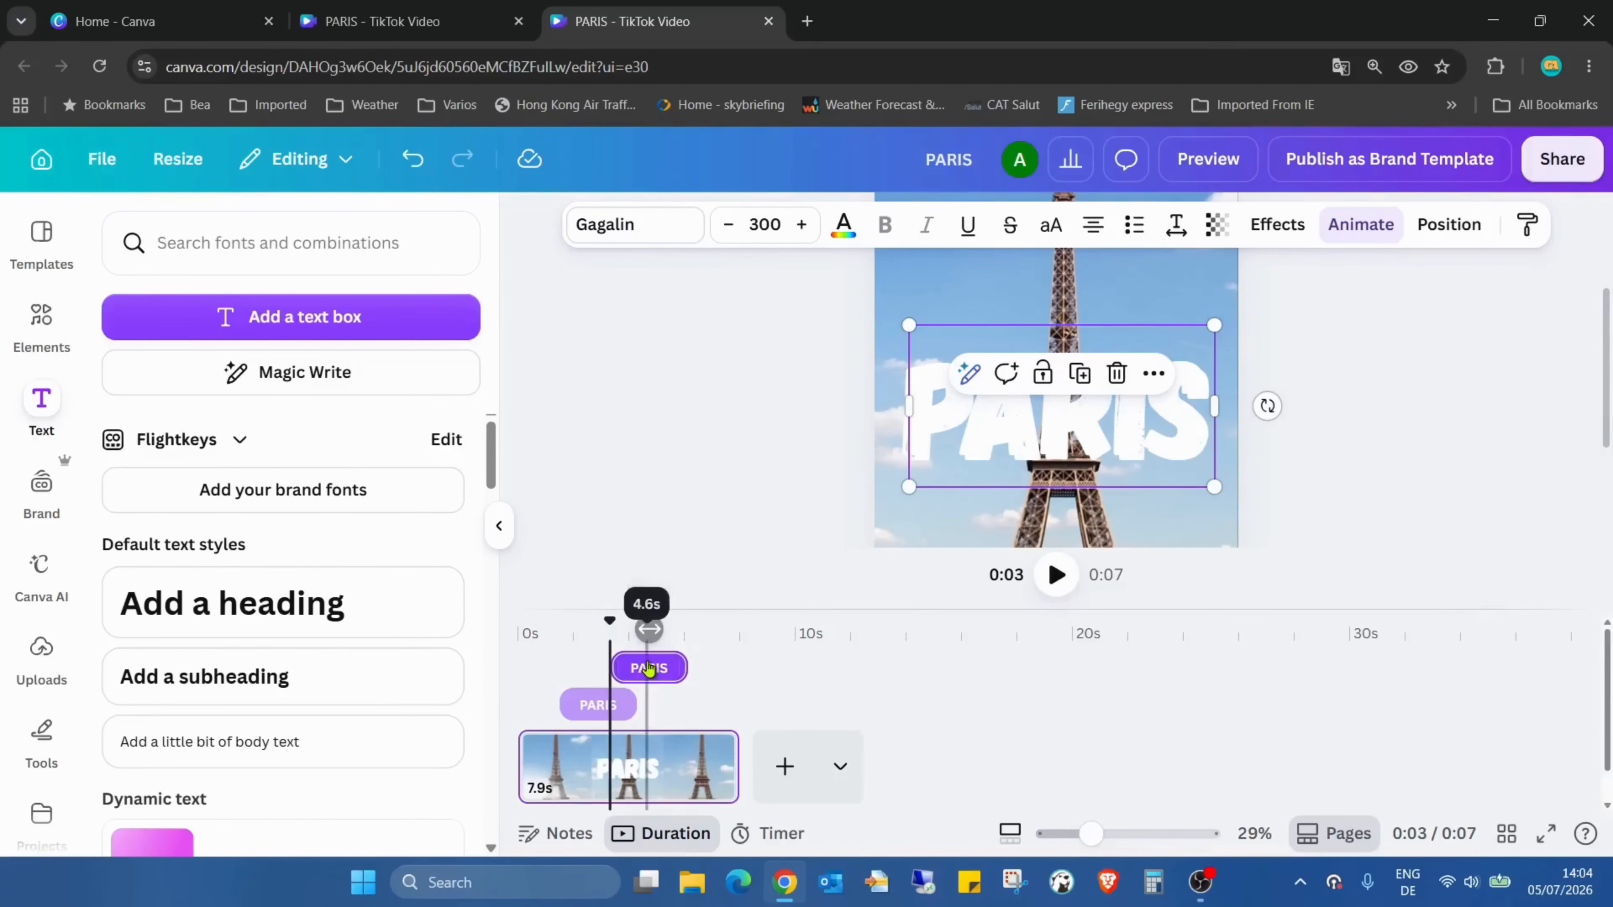
left_click(1448, 226)
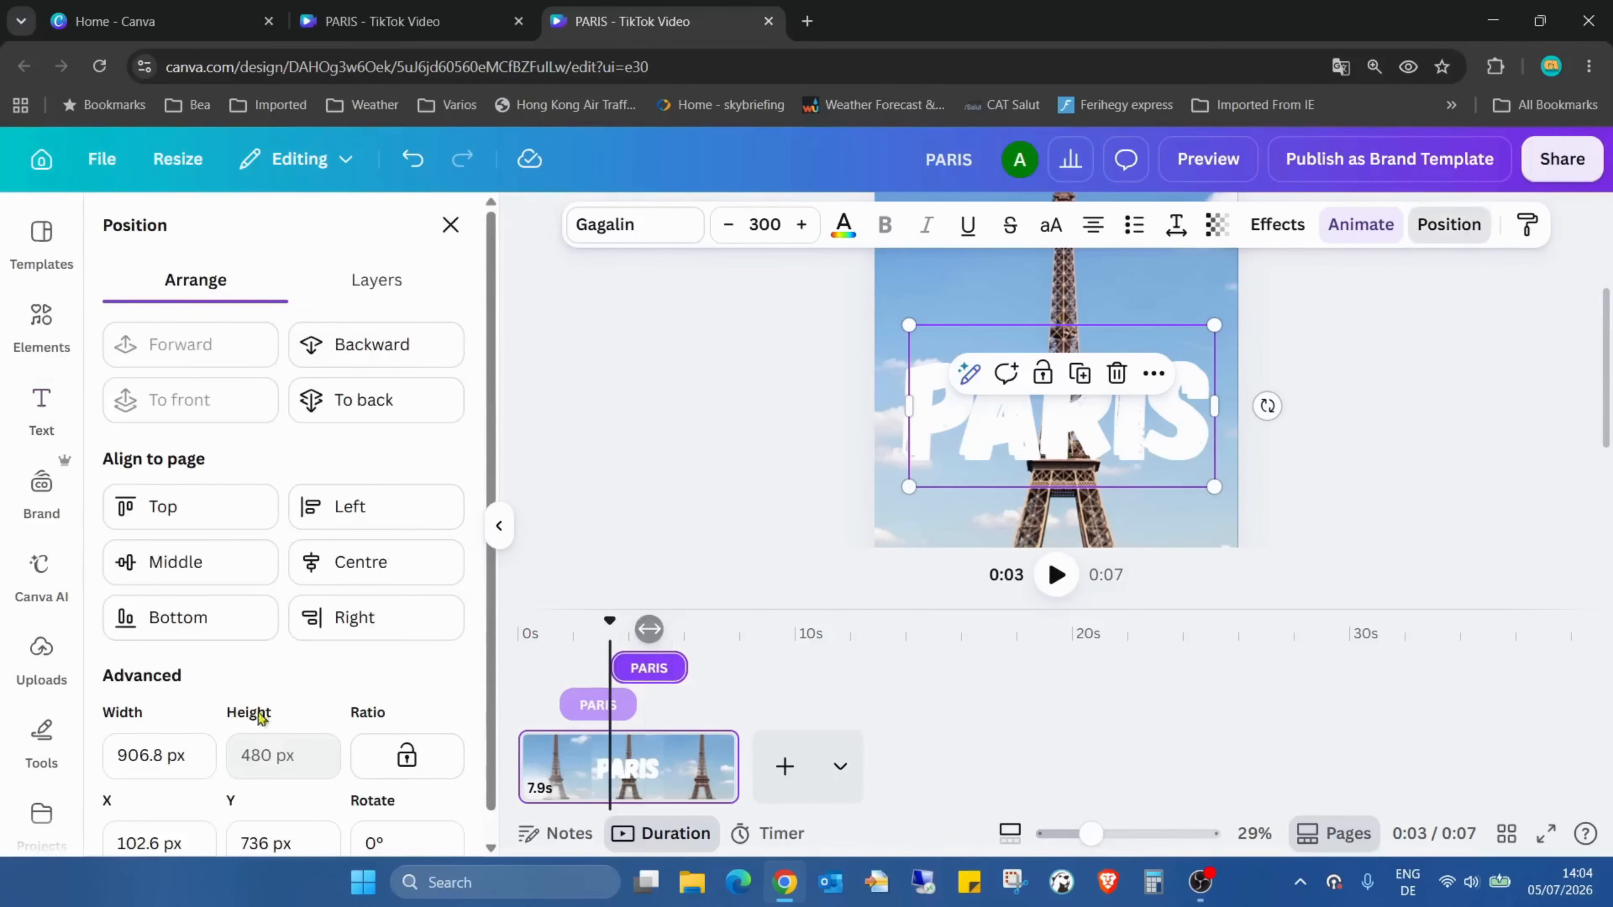
left_click(258, 583)
left_click(316, 569)
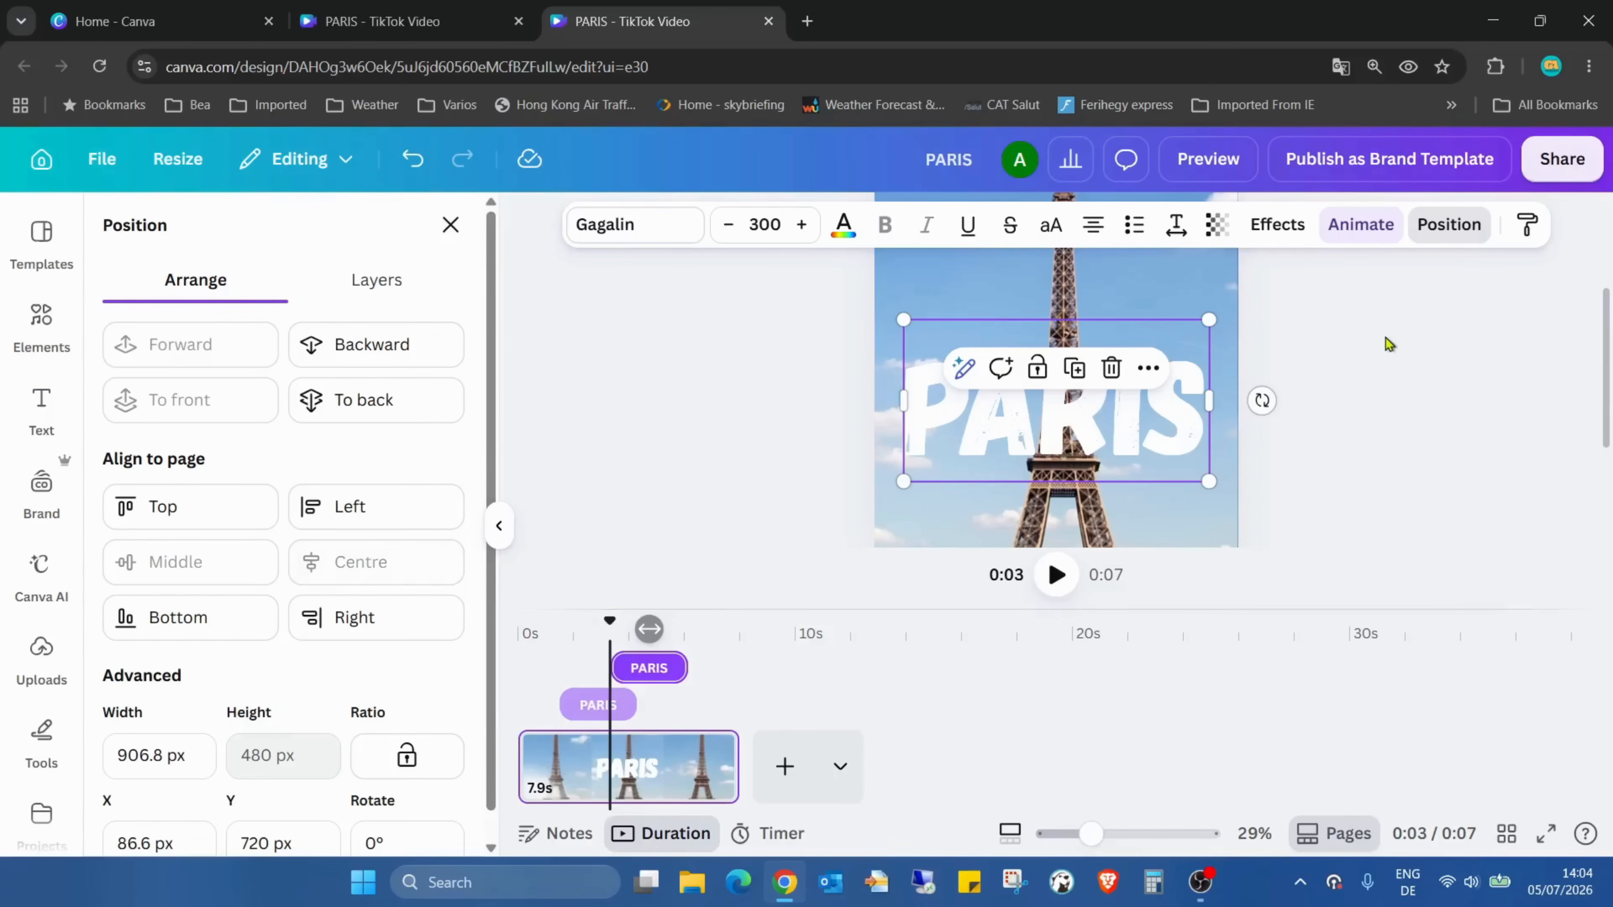
- Apply the Block animation to the duplicate PARIS text on exit only, with the direction set to left
left_click(1344, 224)
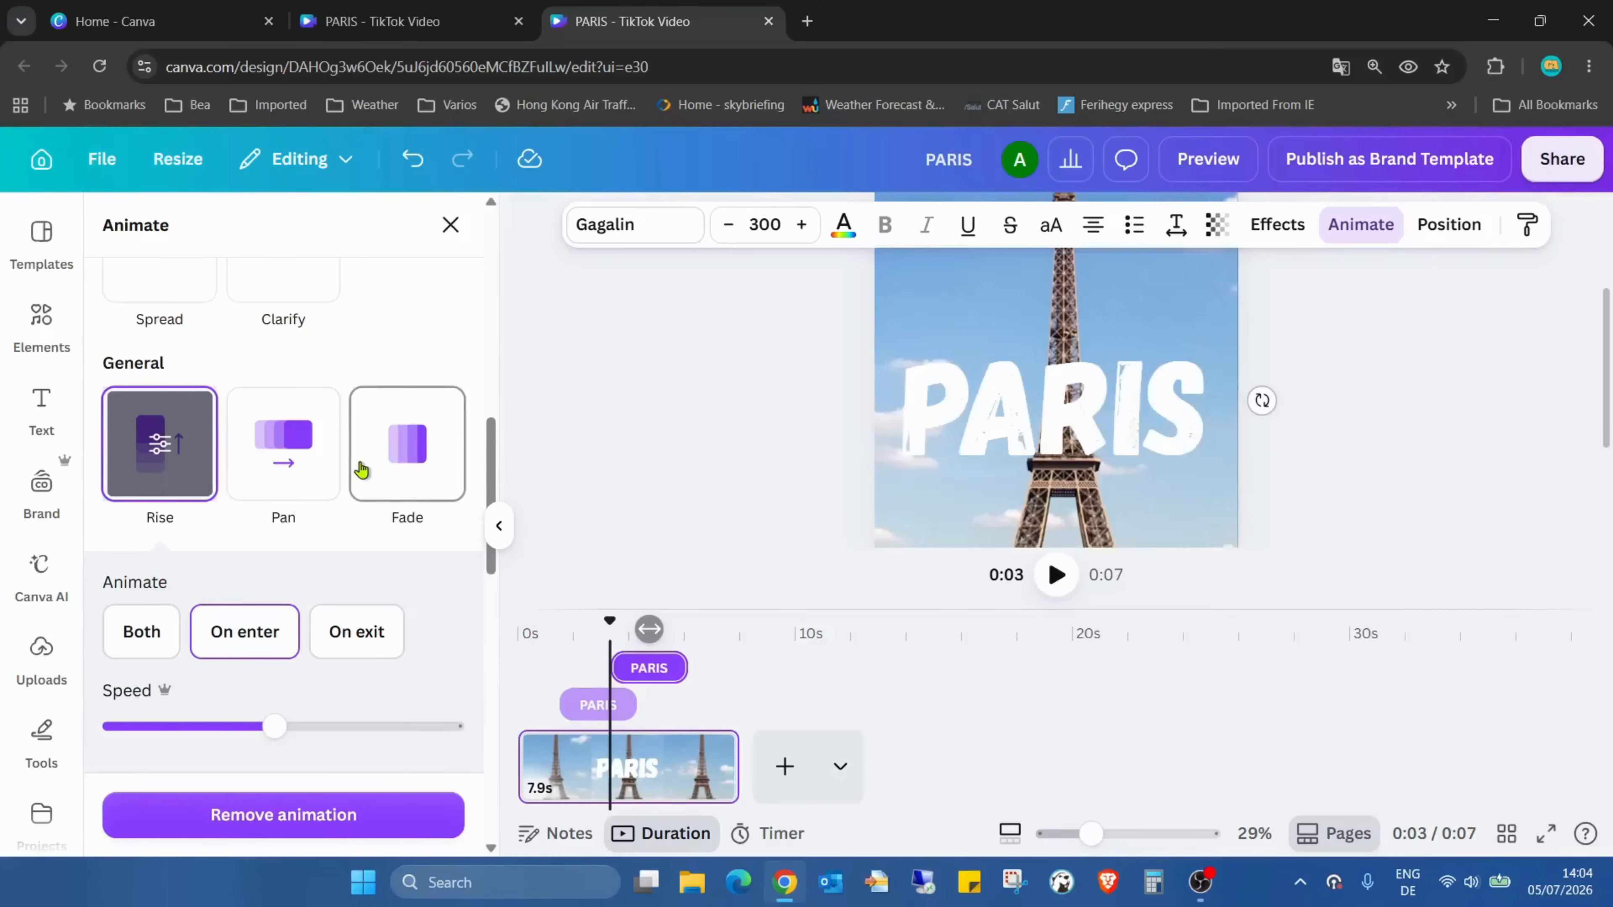
scroll(372, 452, "down", 5)
scroll(372, 453, "down", 3)
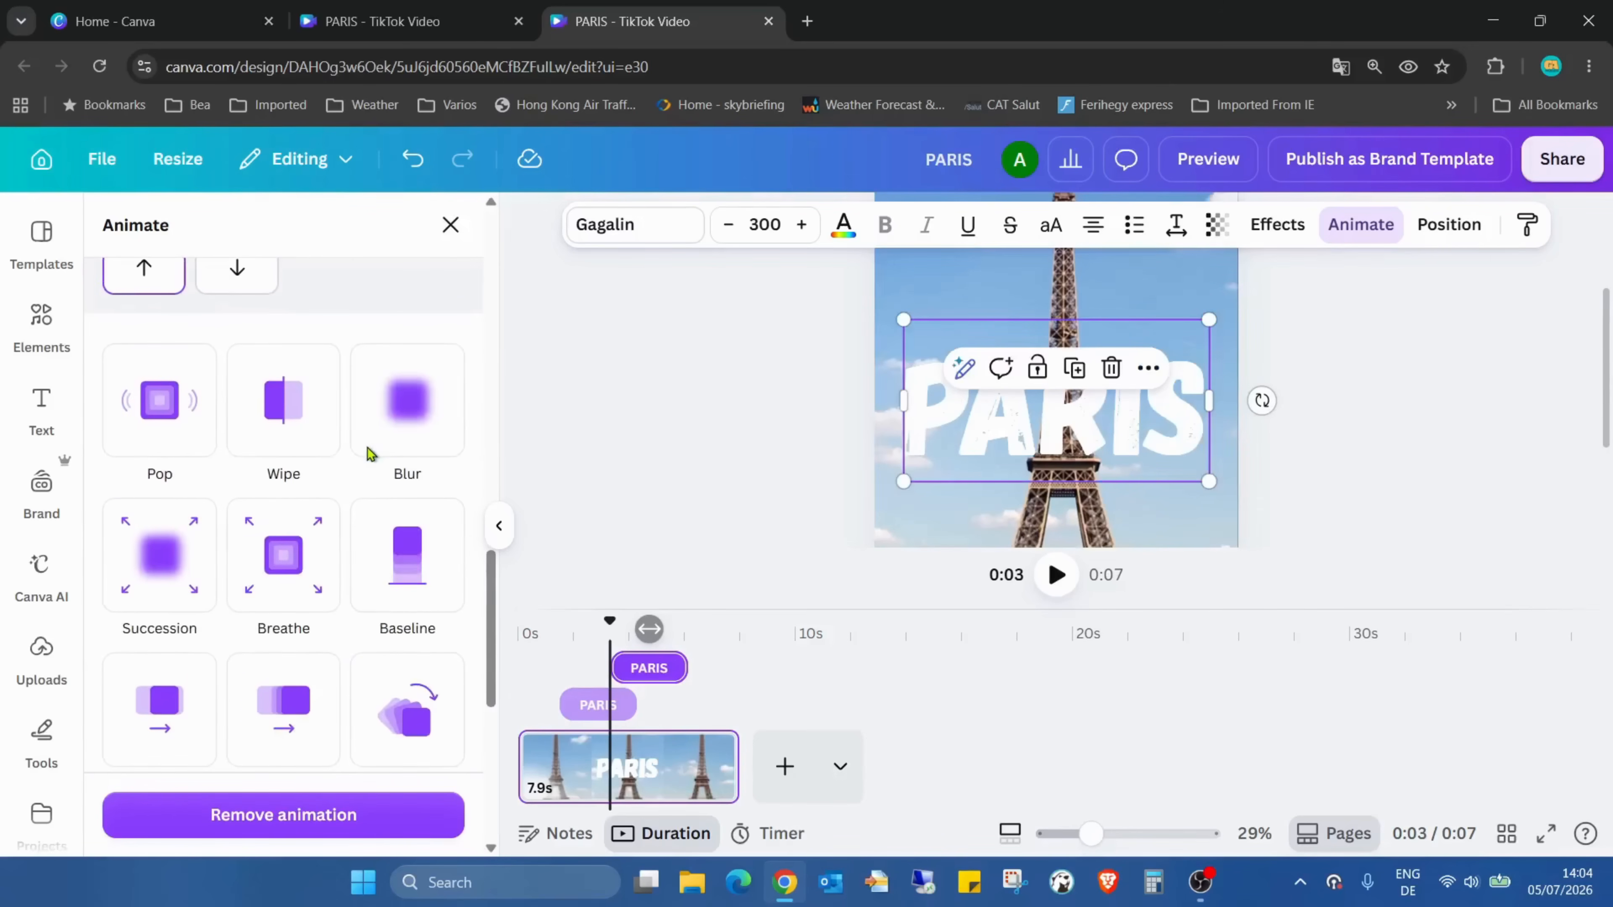
scroll(374, 413, "down", 3)
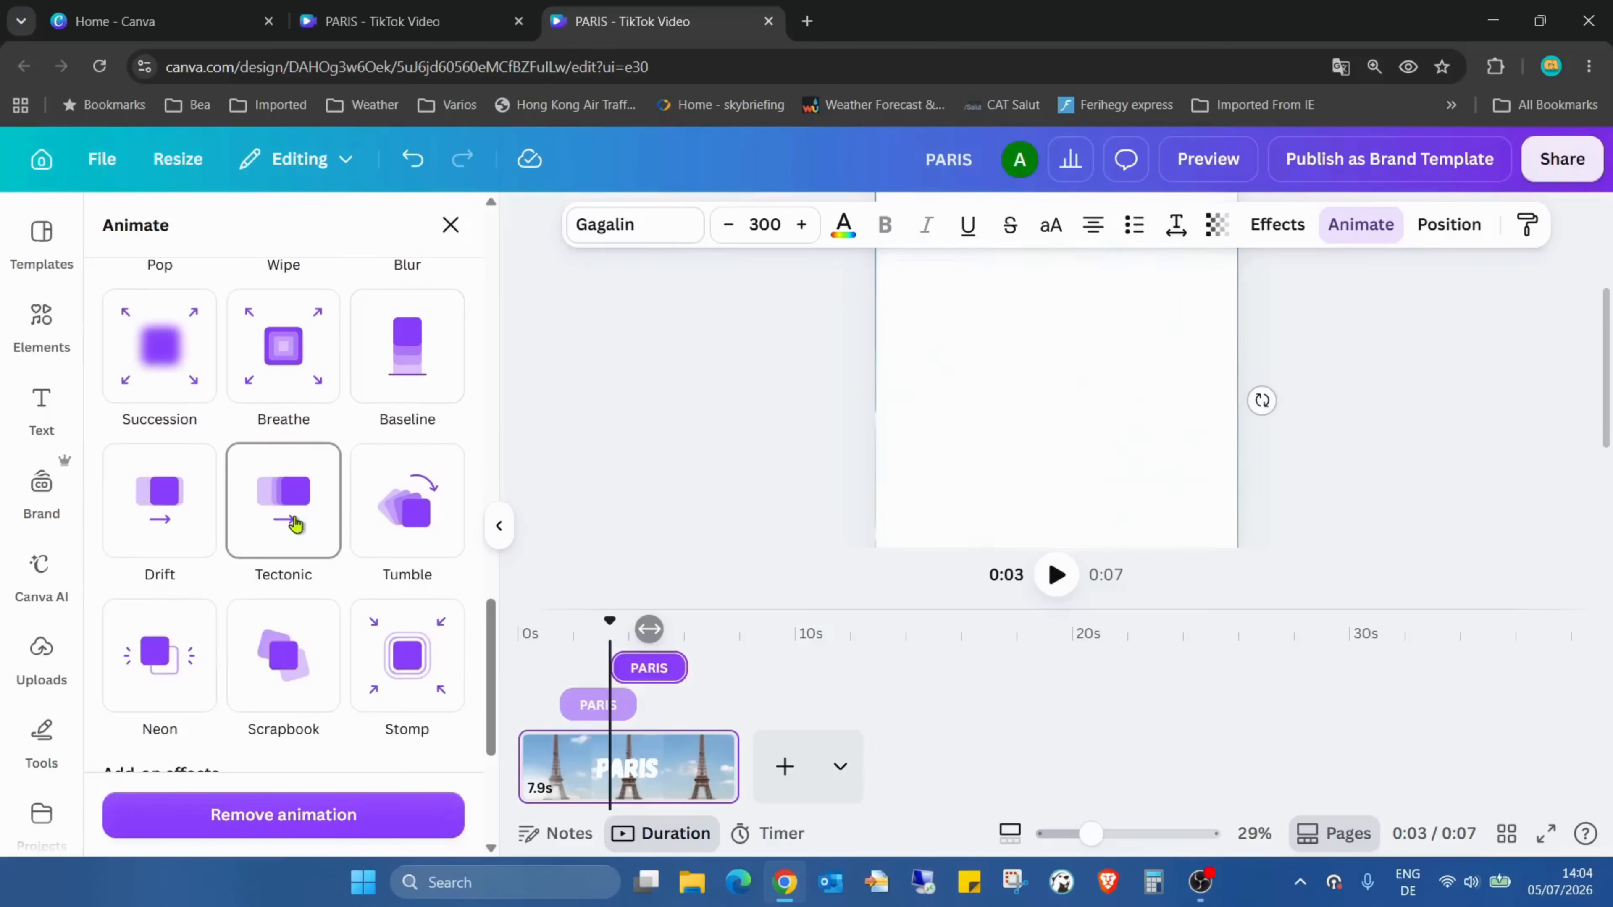
scroll(320, 497, "up", 10)
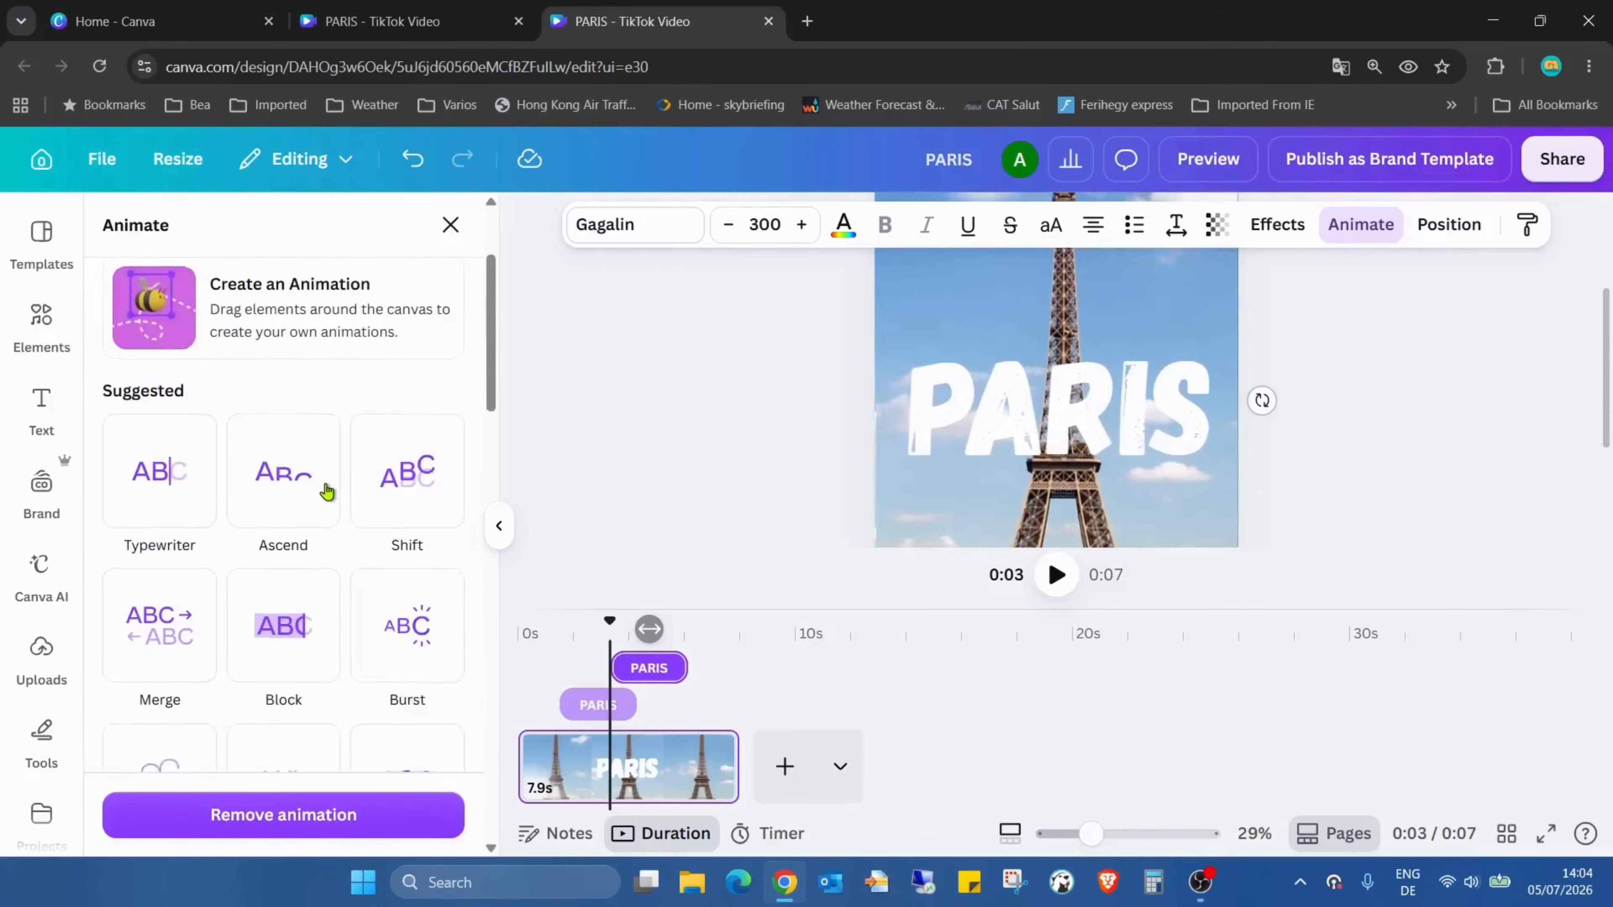
scroll(349, 402, "down", 5)
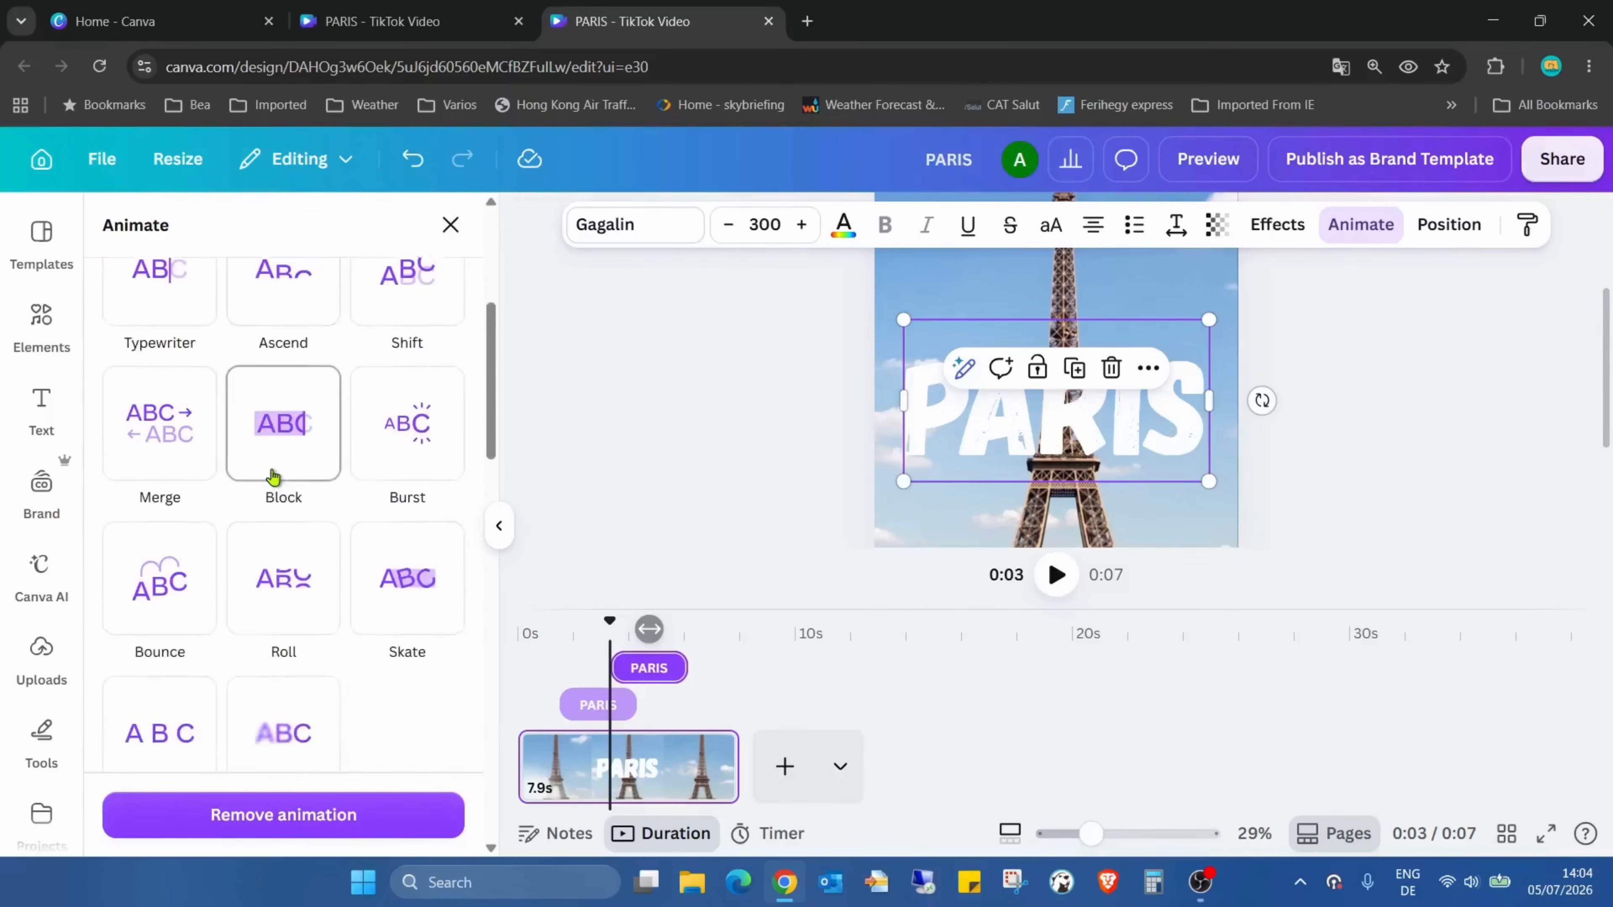
left_click(289, 419)
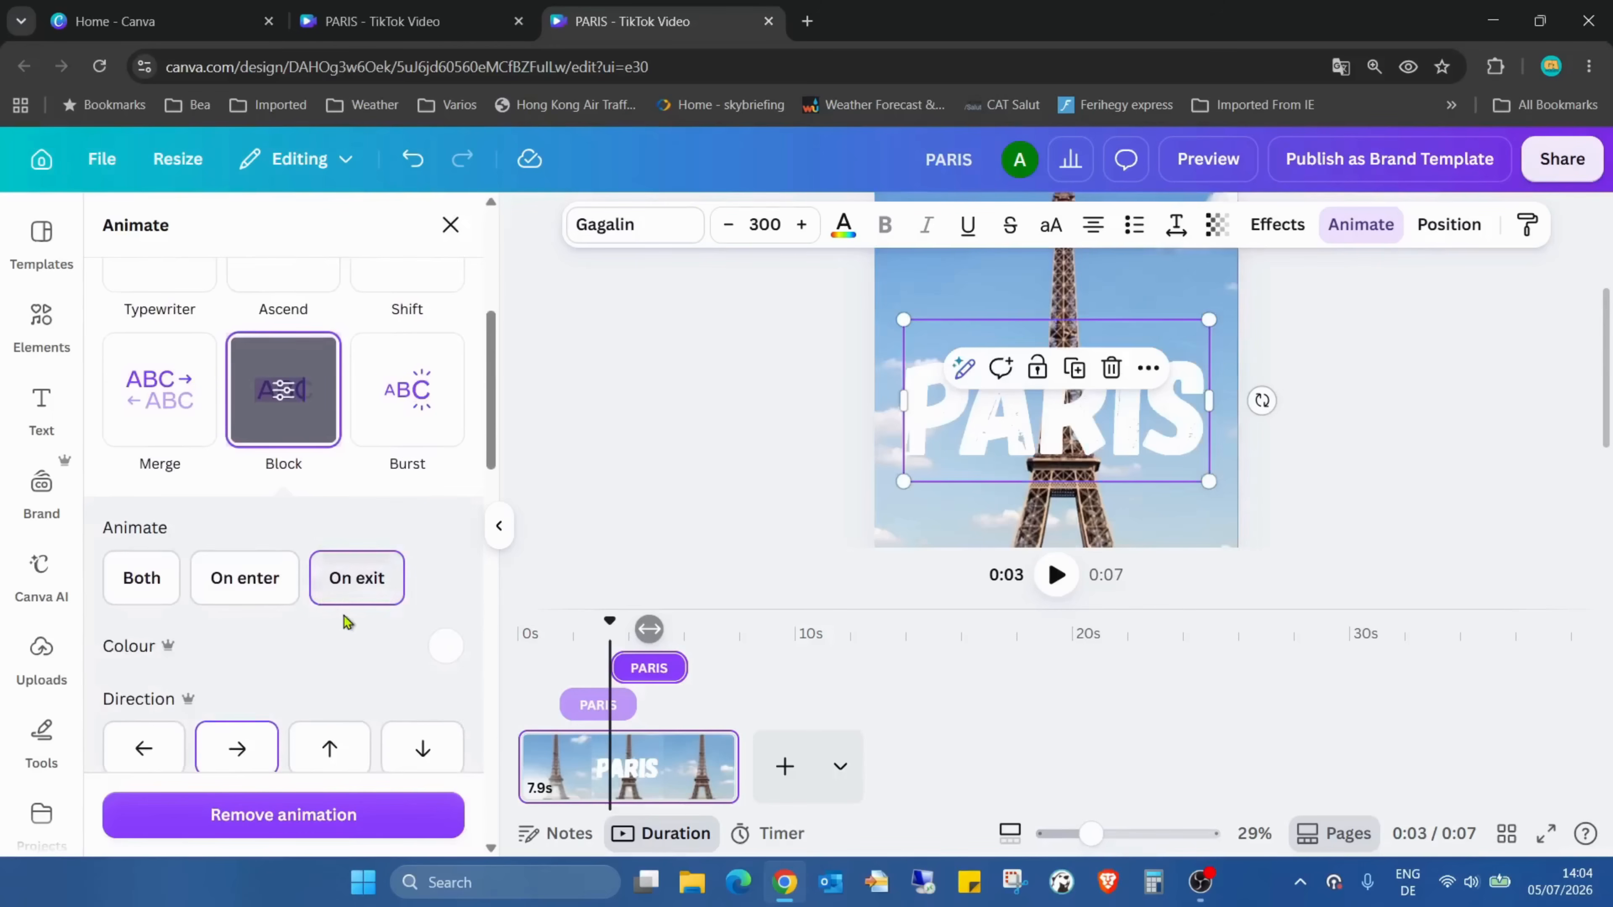
scroll(344, 616, "down", 3)
scroll(421, 575, "down", 1)
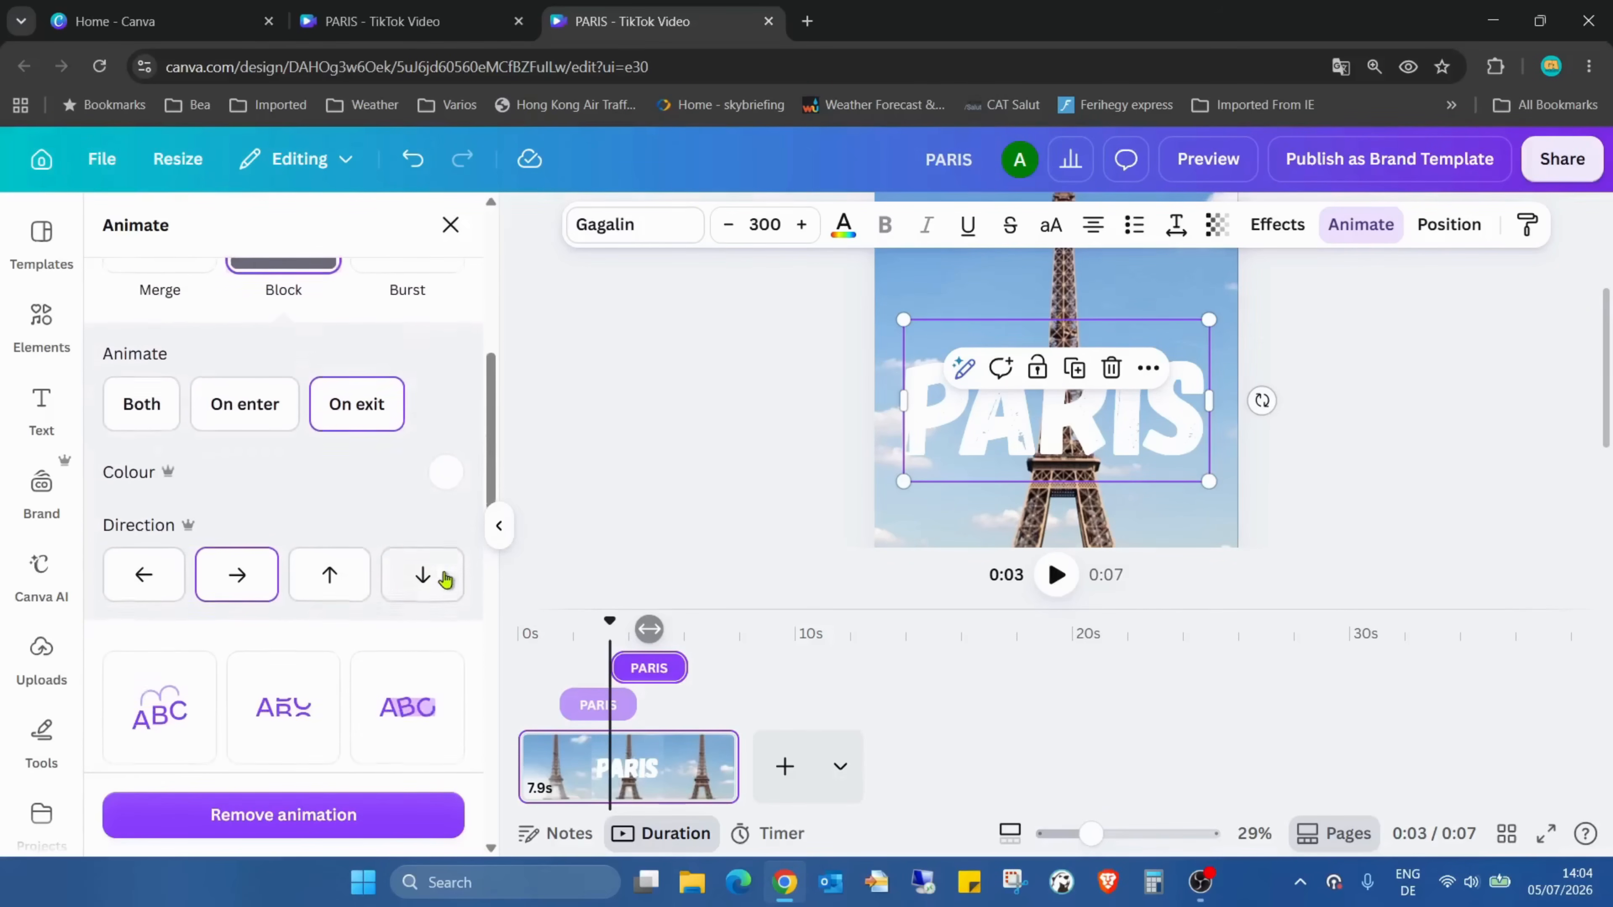
left_click(137, 543)
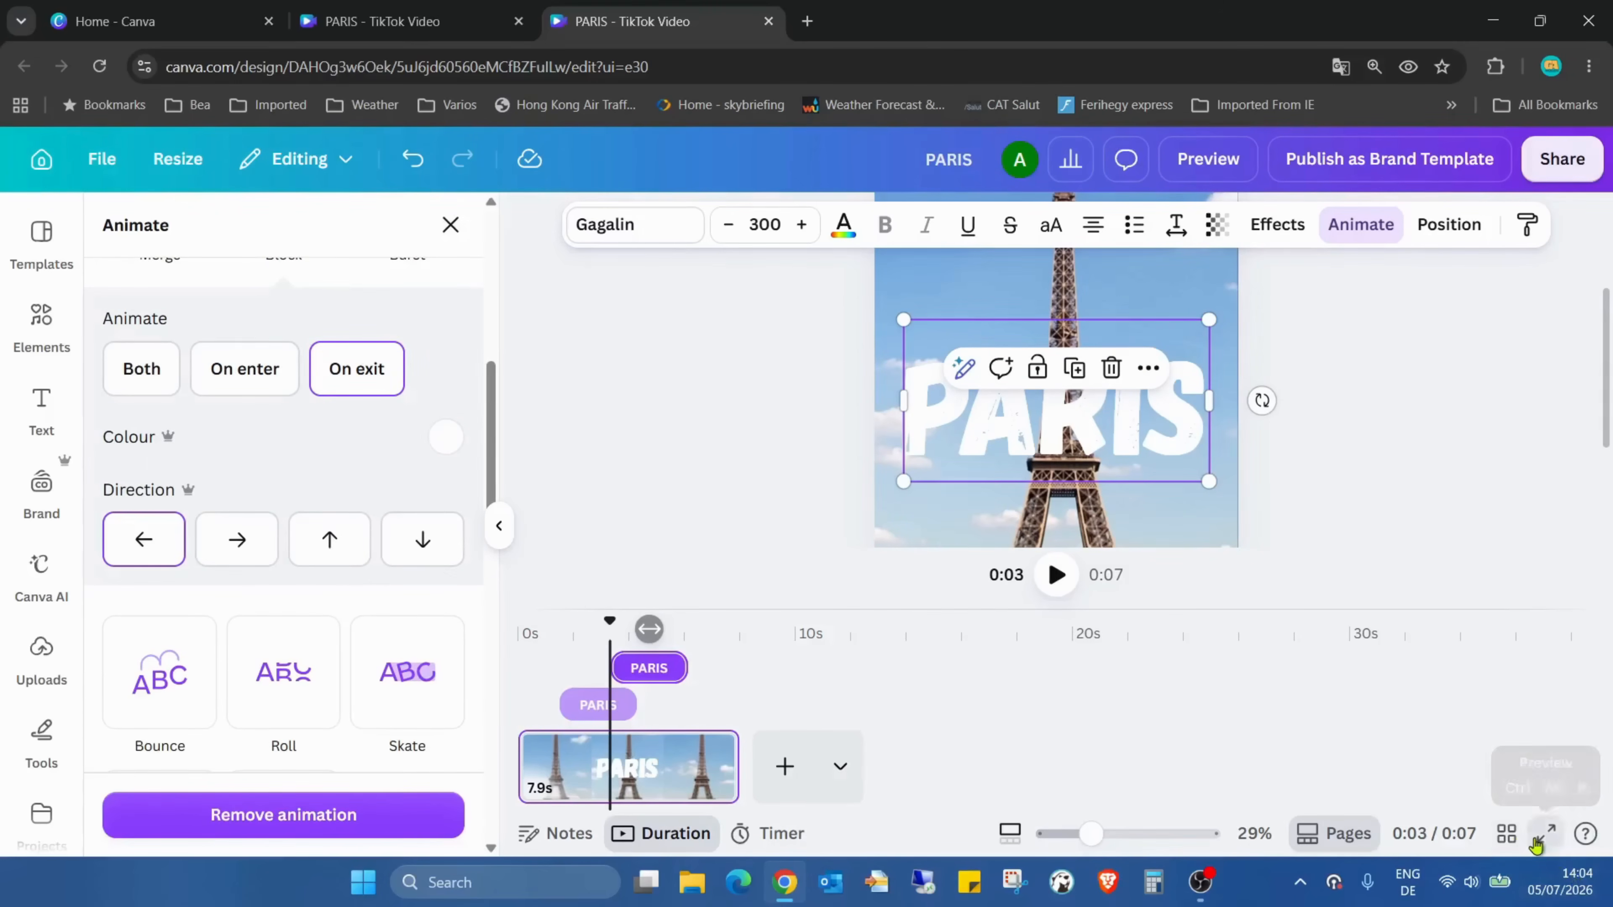
- Play the video full screen repeatedly to examine the PARIS title's Rise entrance and Block exit
left_click(1537, 842)
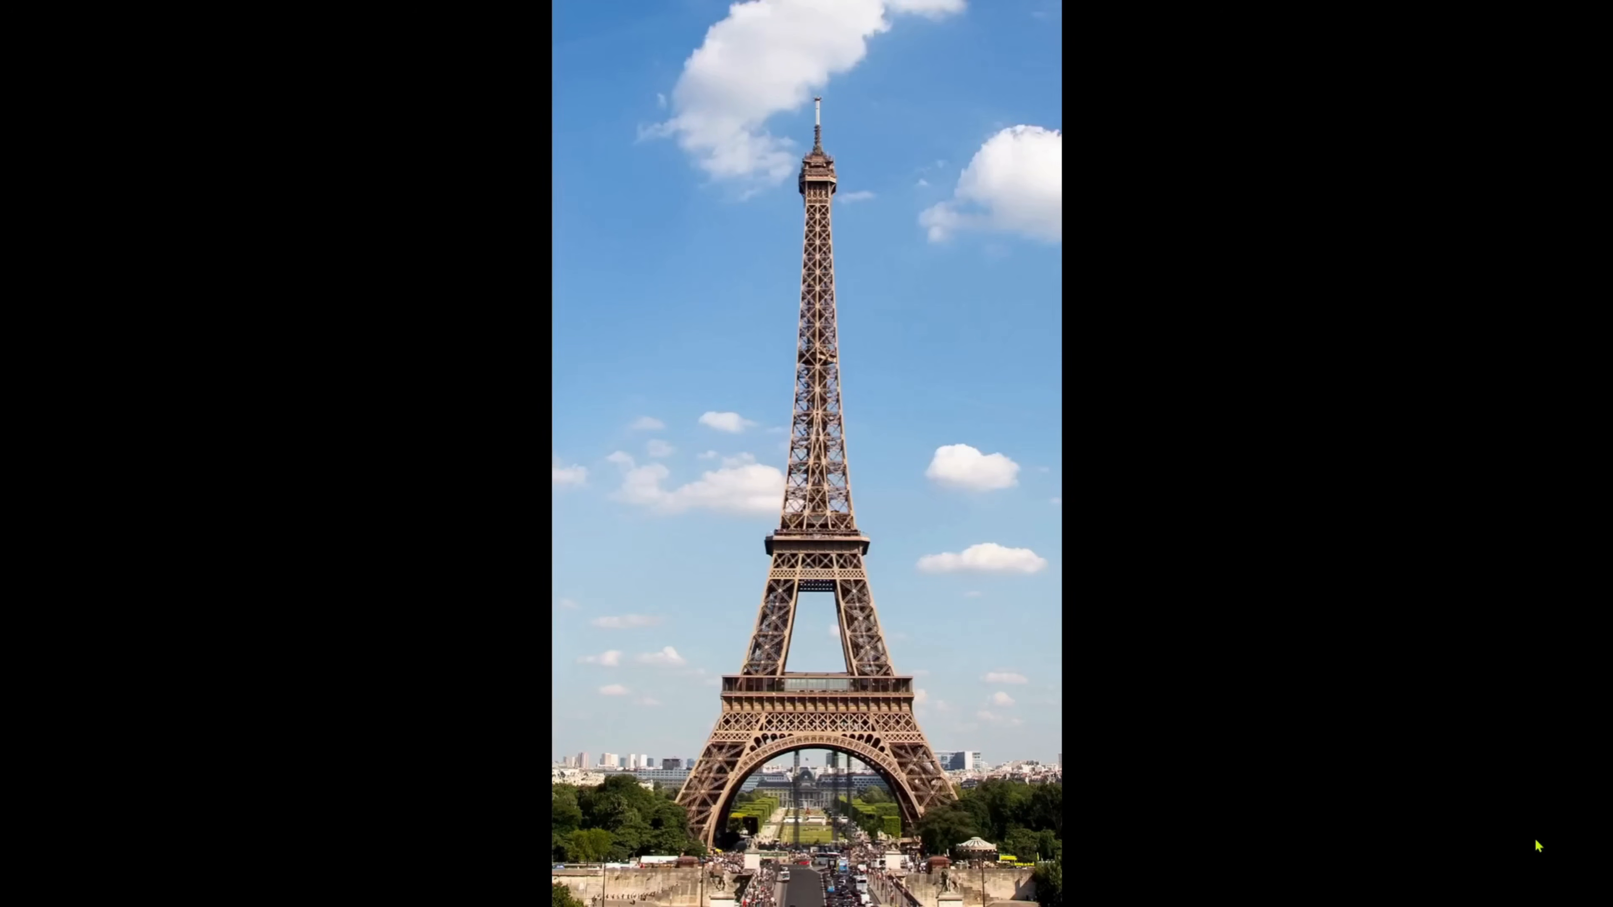
key("Escape")
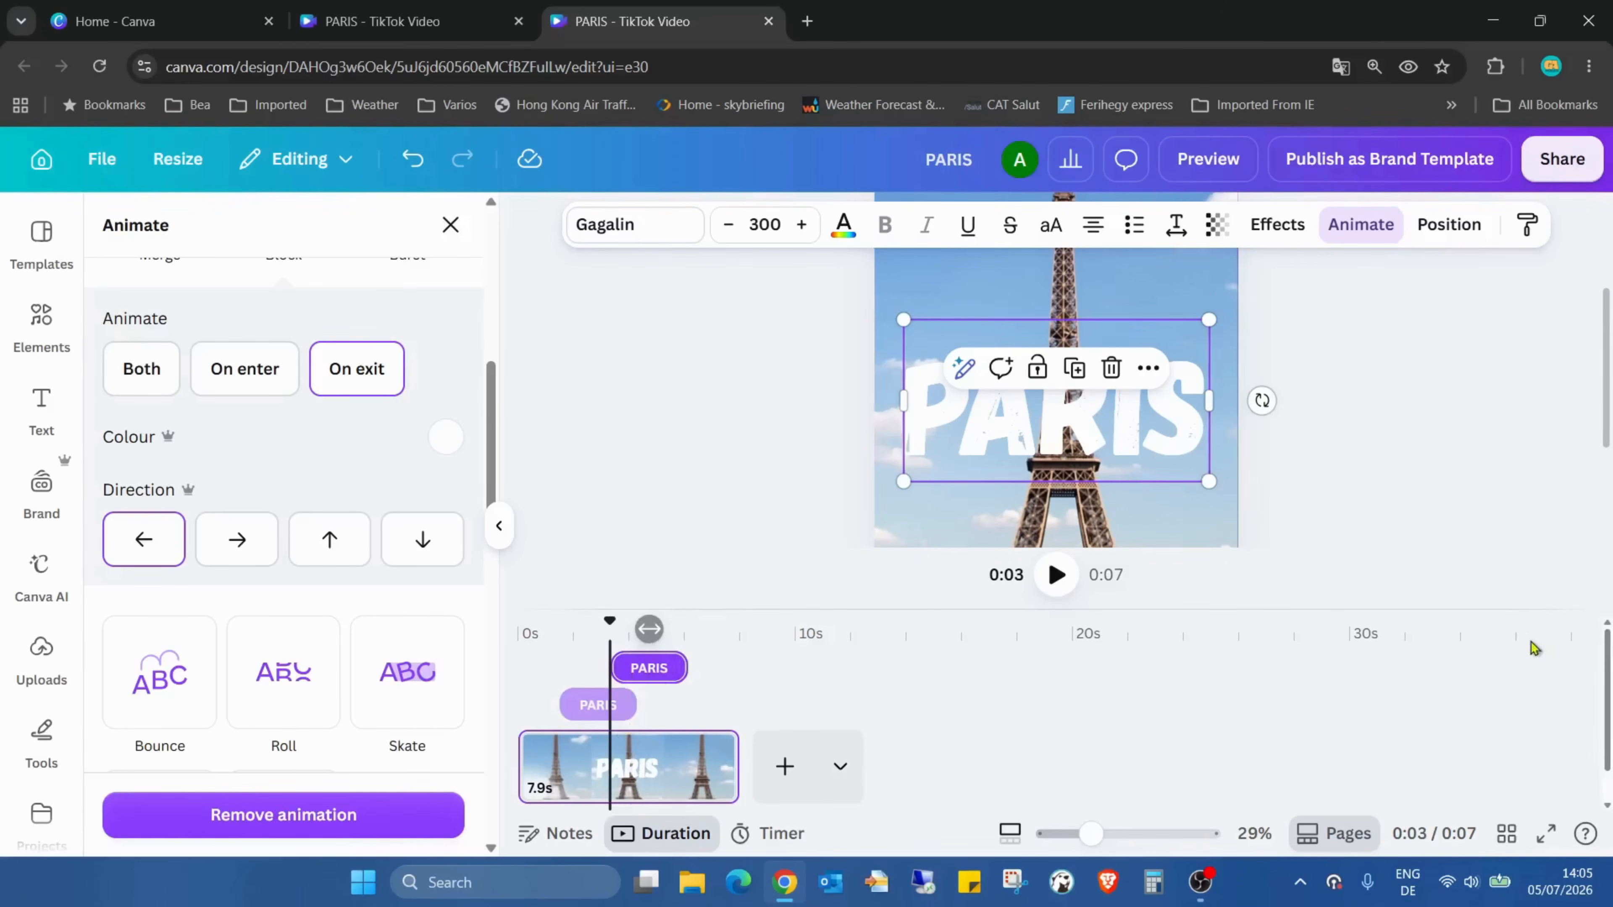
left_click(1546, 833)
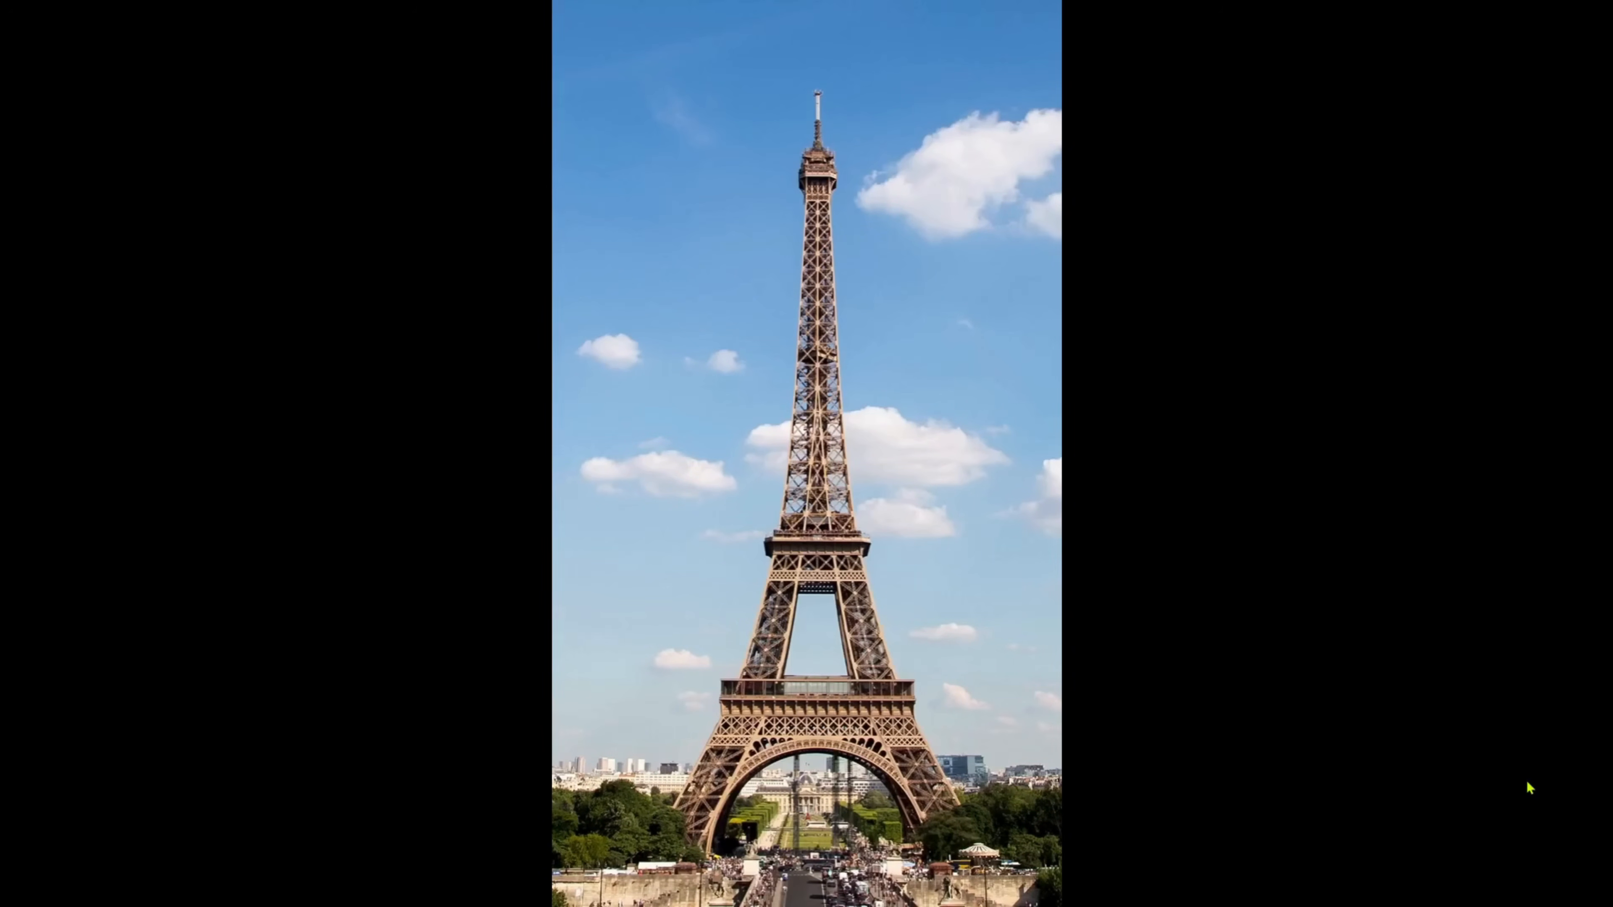
key("Escape")
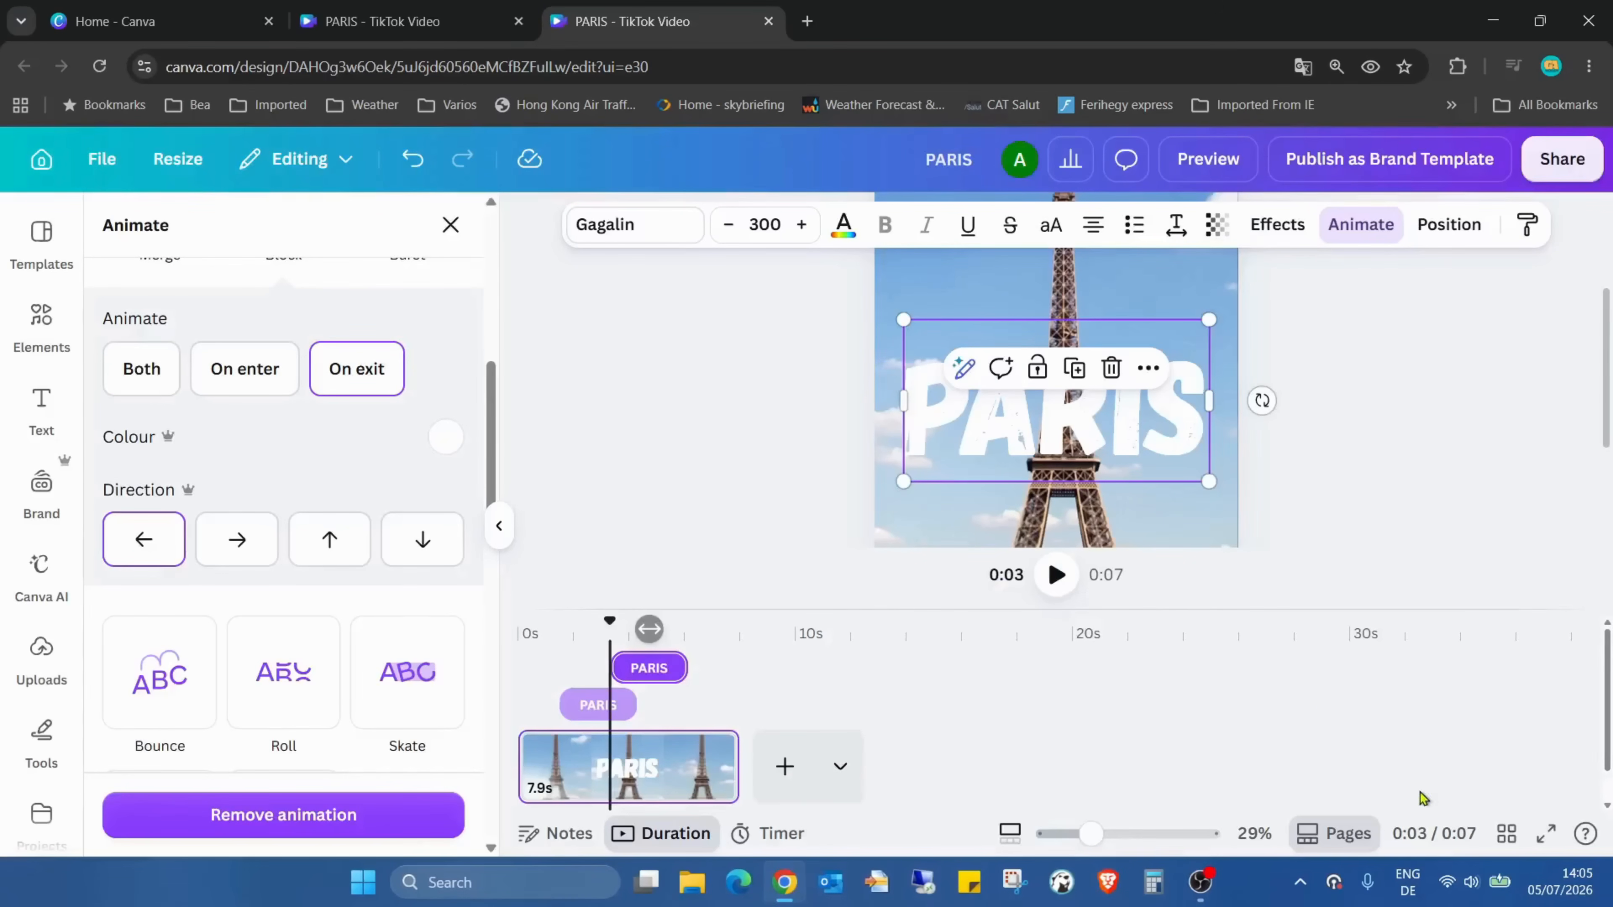
left_click(1544, 829)
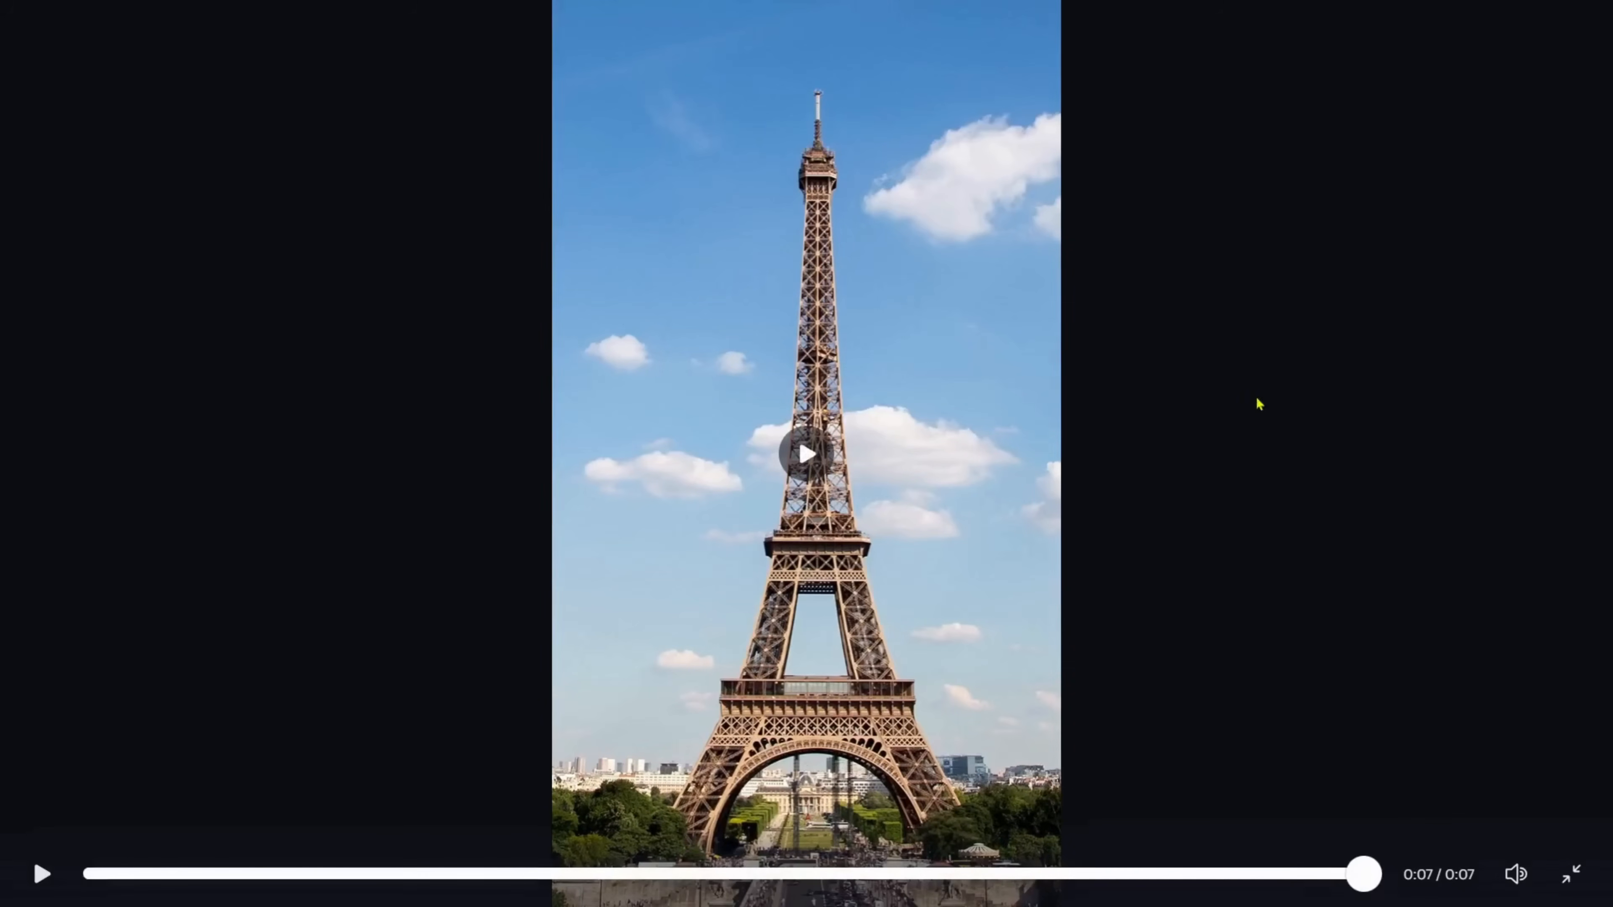
left_click(805, 454)
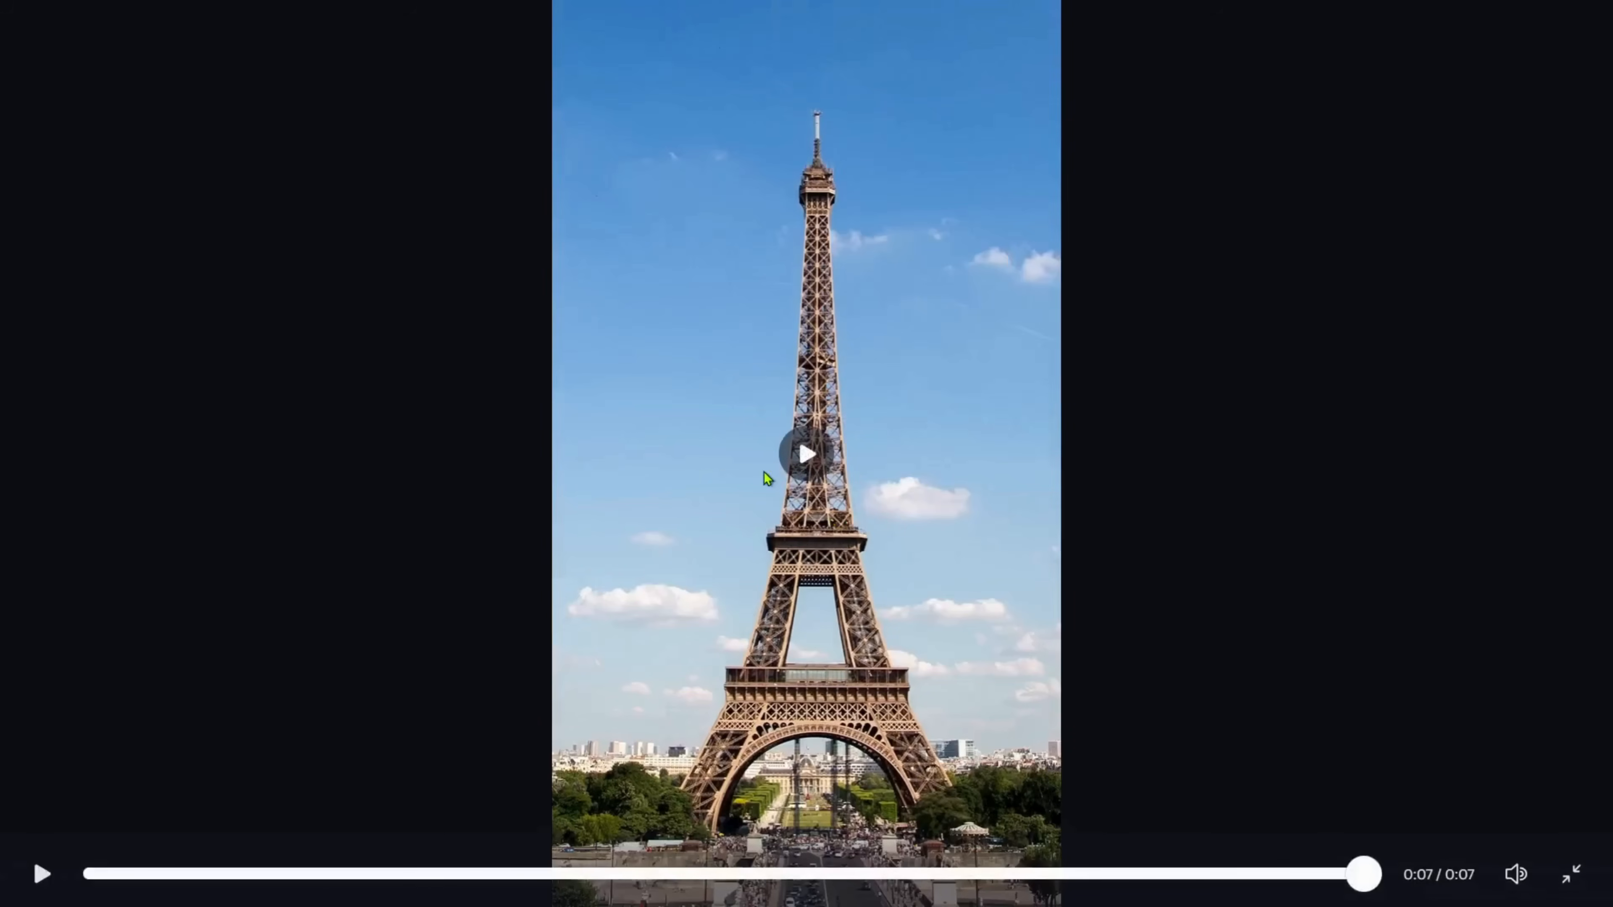
left_click(825, 458)
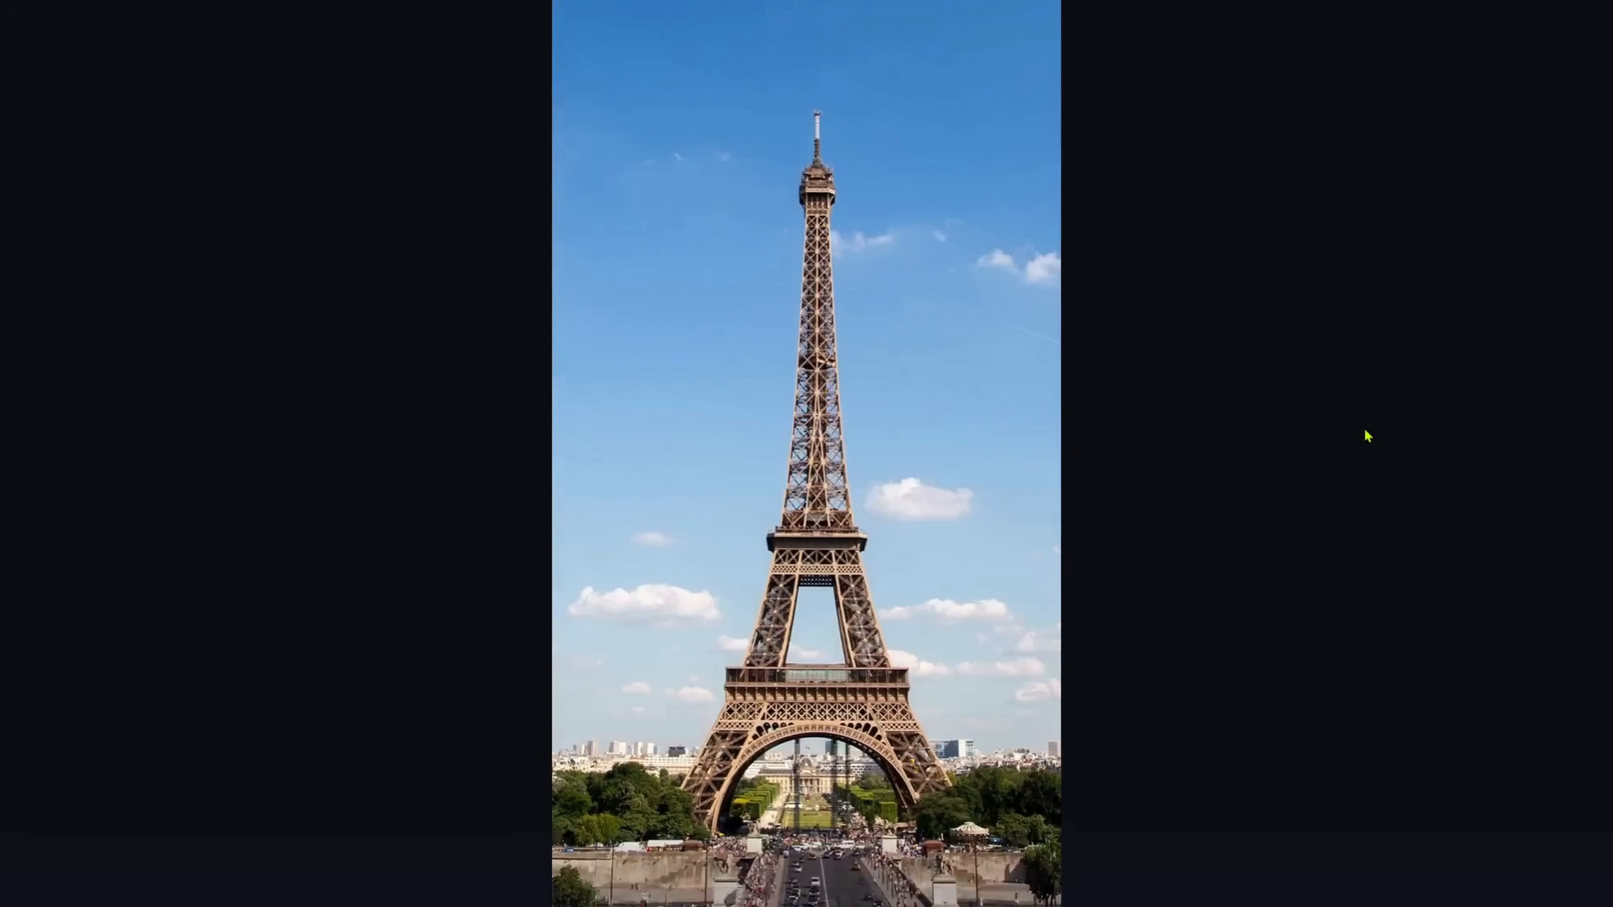
left_click(808, 455)
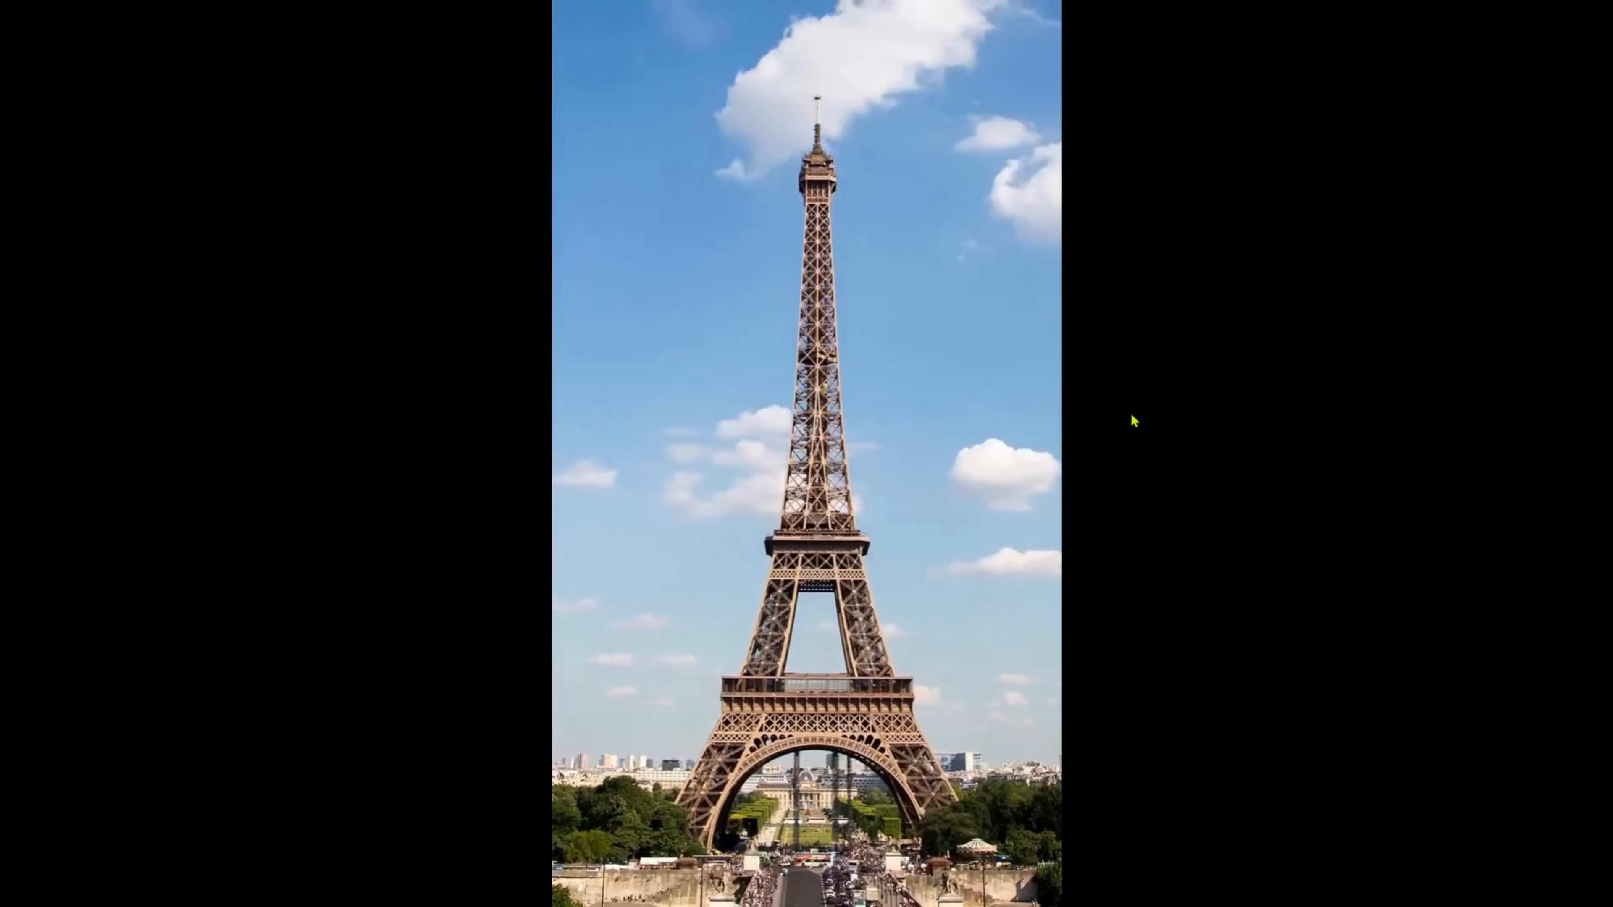
mouse_move(913, 477)
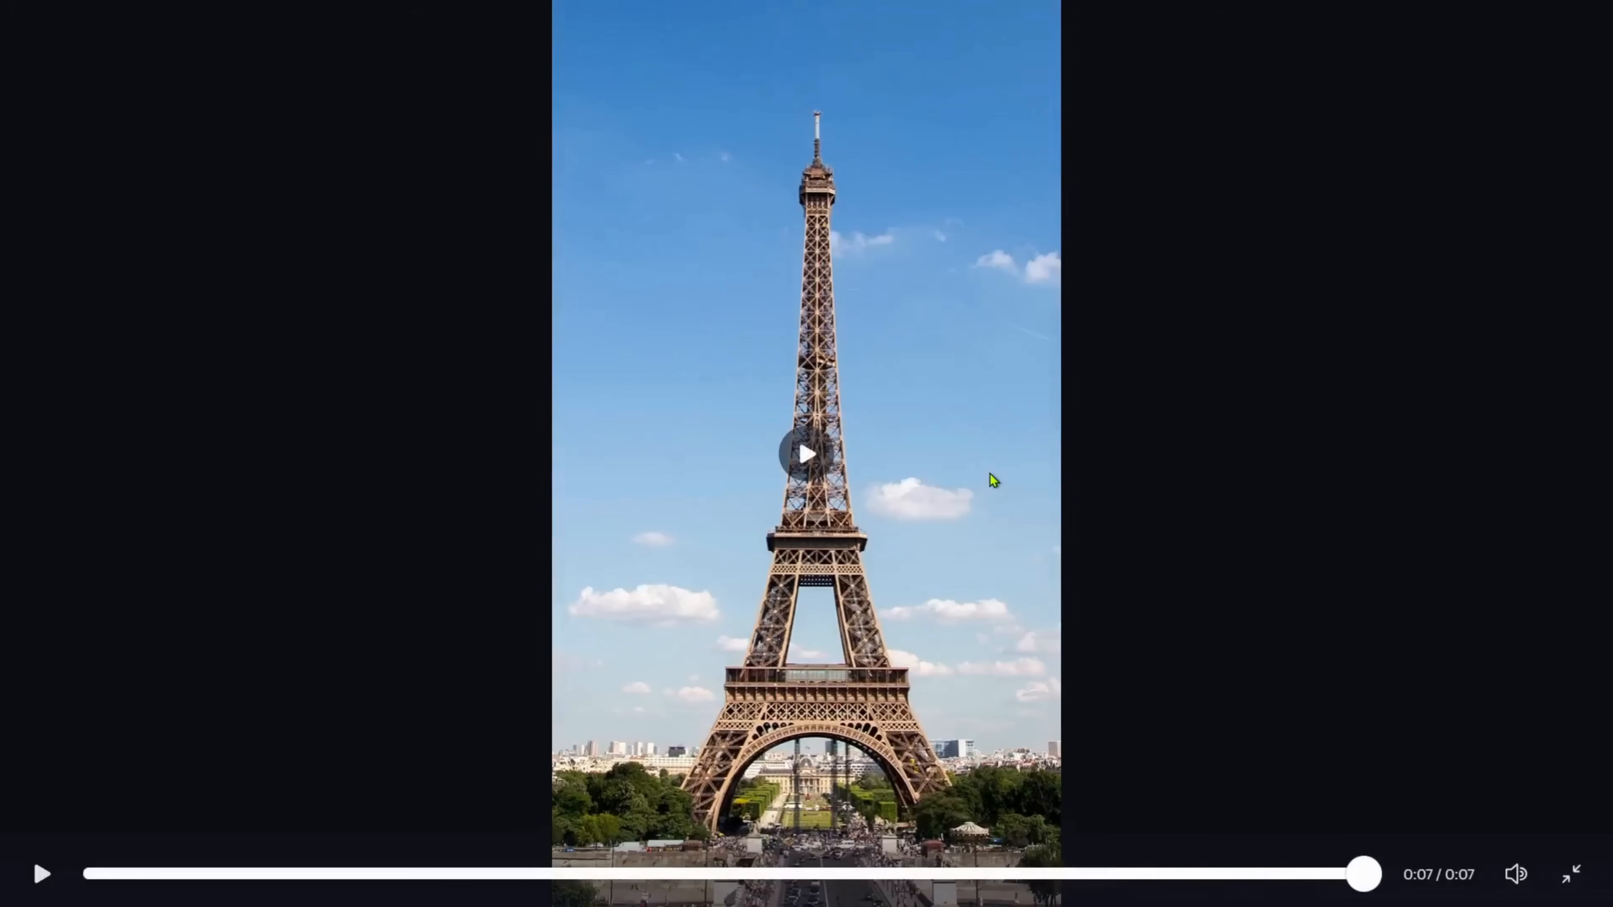
left_click(807, 453)
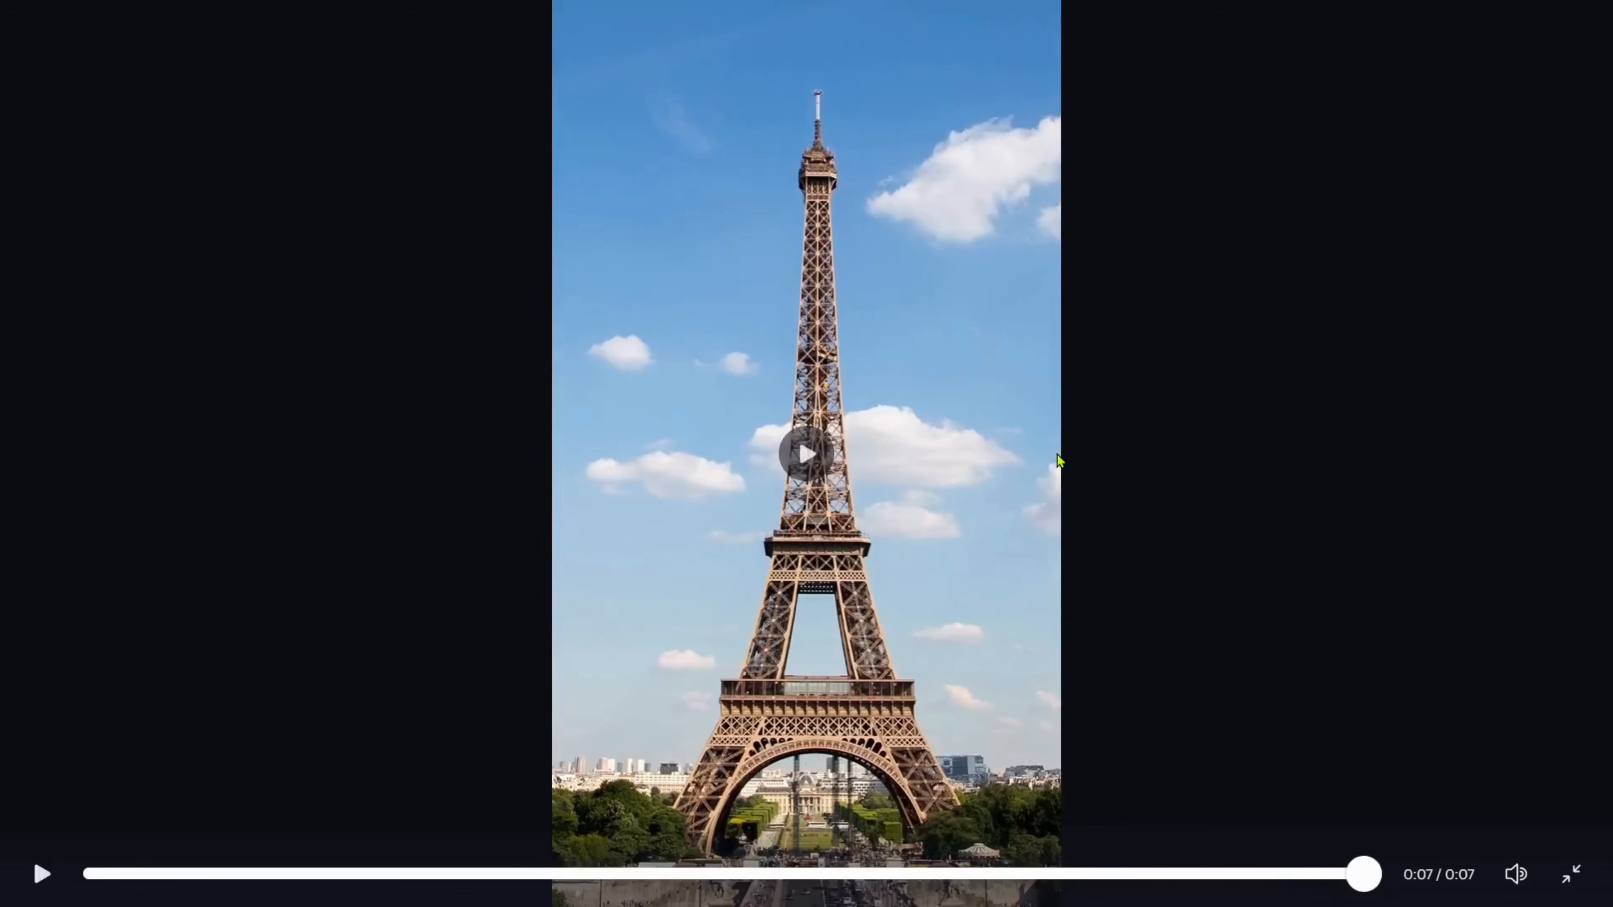
left_click(786, 465)
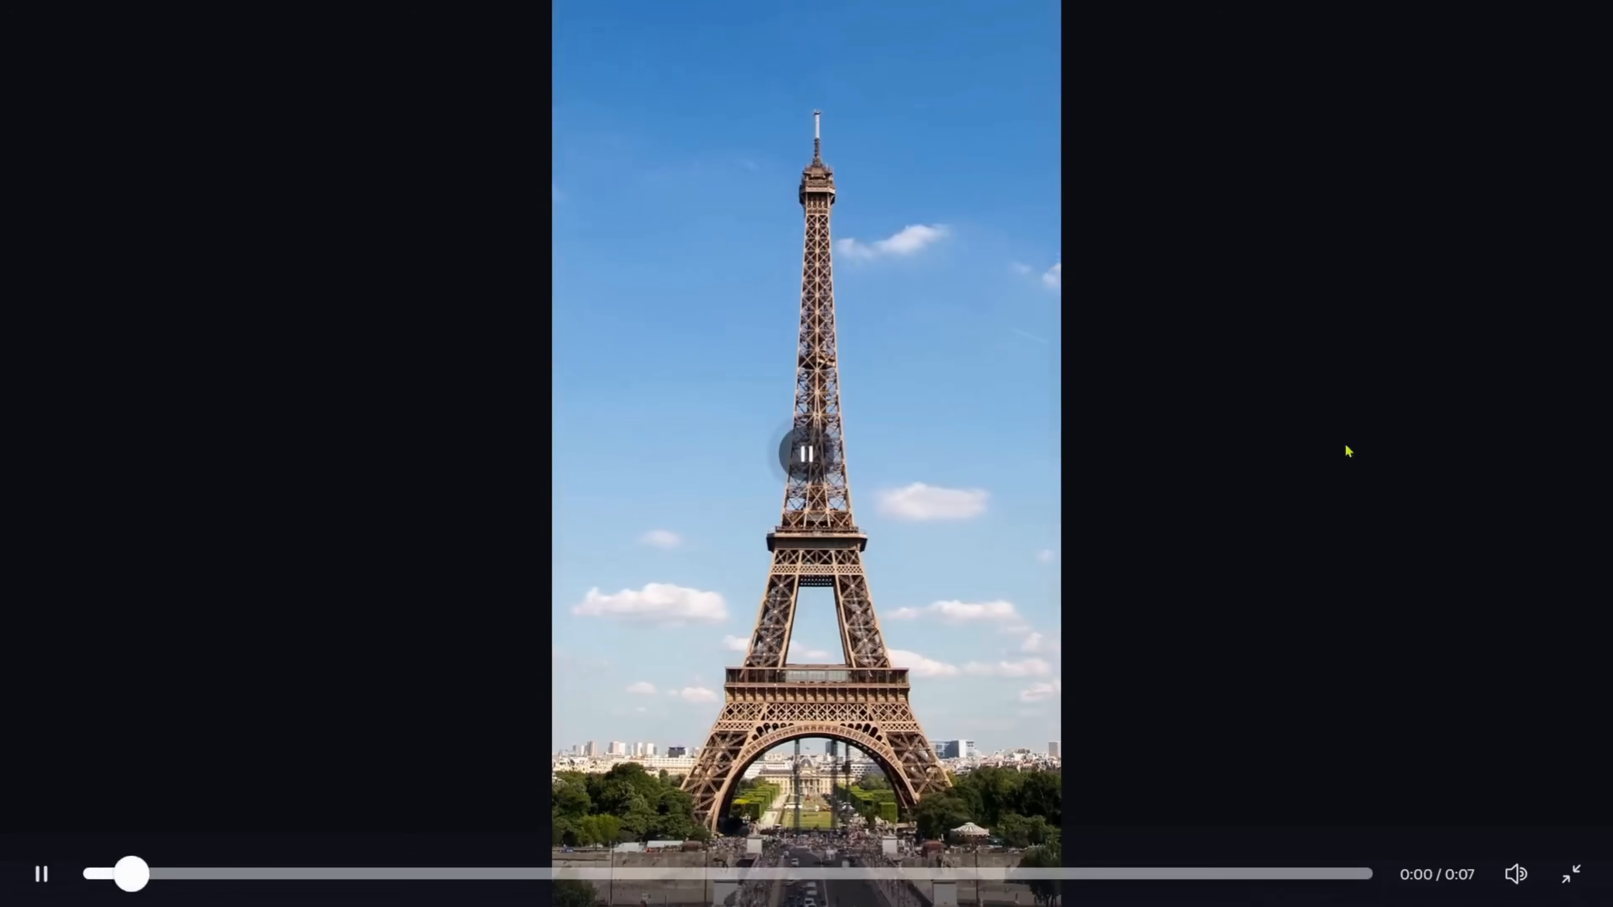